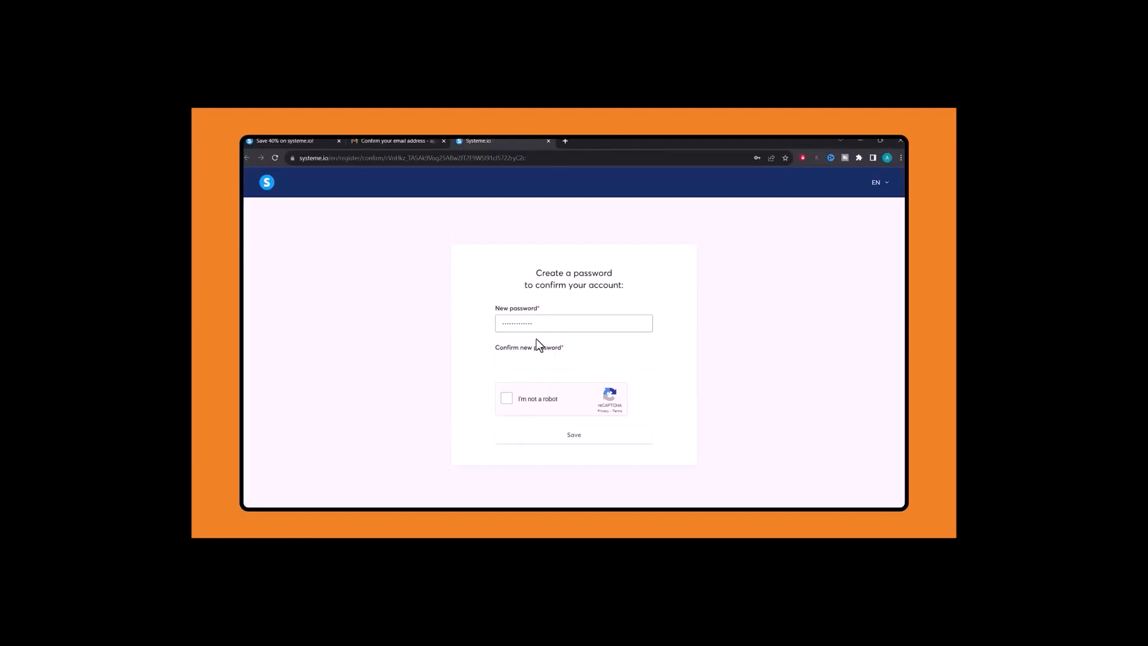
Enter and confirm the new account password, complete the robot check and save it.
{"action": "type", "text": "••"}
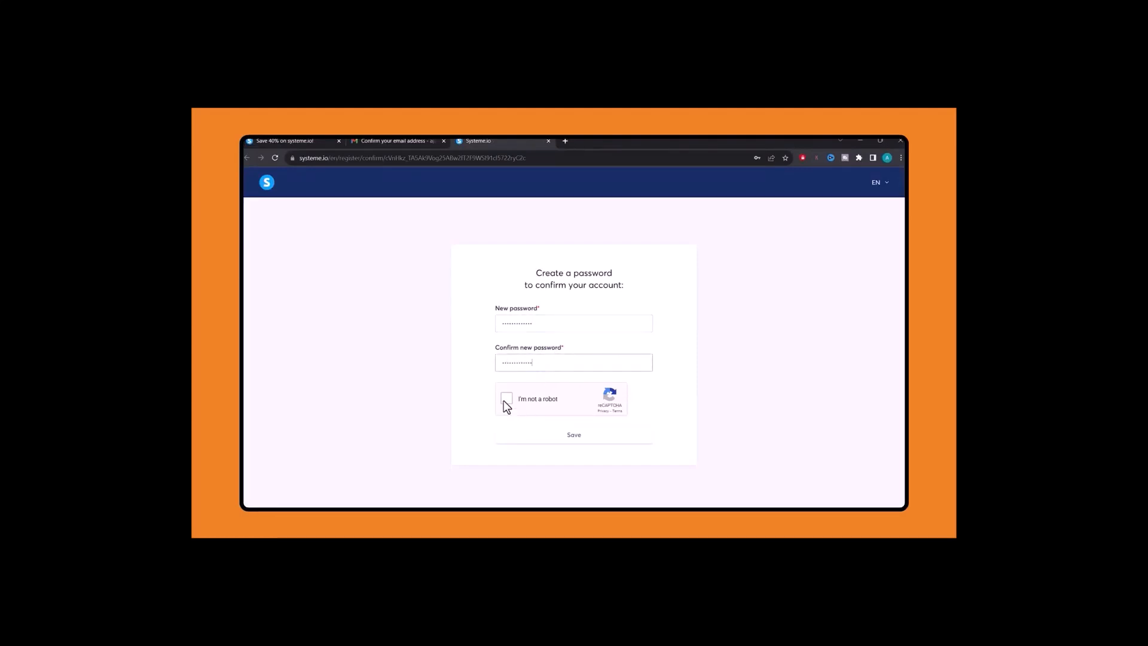
{"action": "left_click", "coordinate": [506, 398]}
{"action": "left_click", "coordinate": [573, 434]}
Sign in with the account's e-mail address and password, and decline saving the password in the browser.
{"action": "left_click", "coordinate": [534, 326]}
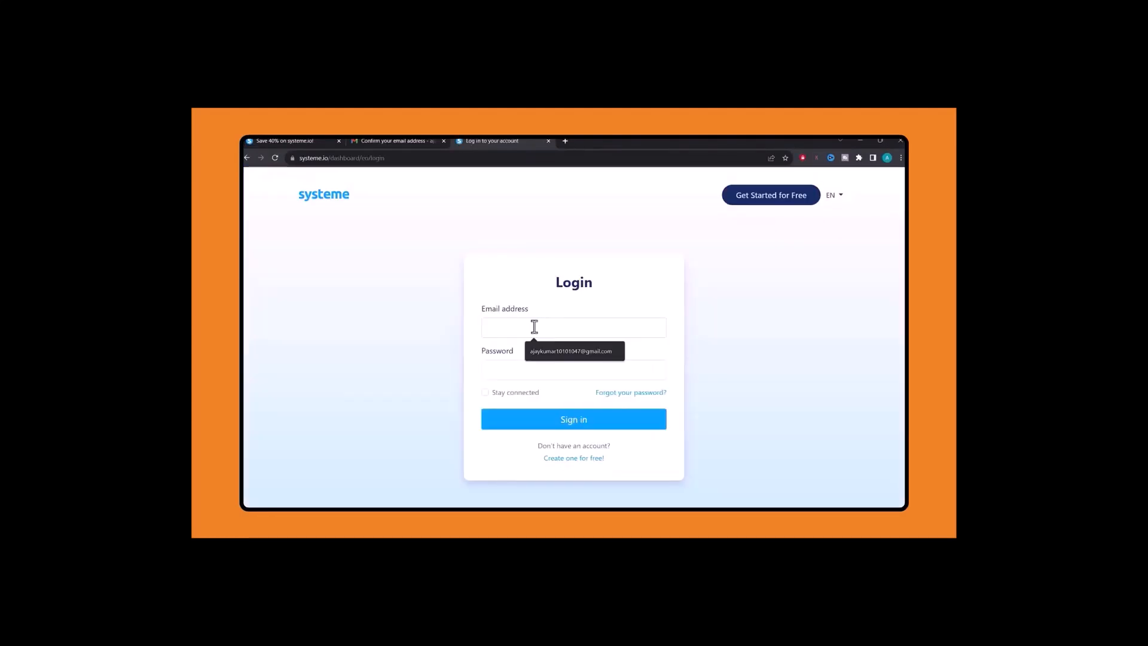
{"action": "left_click", "coordinate": [555, 353]}
{"action": "key", "text": "ctrl+v"}
{"action": "key", "text": "Return"}
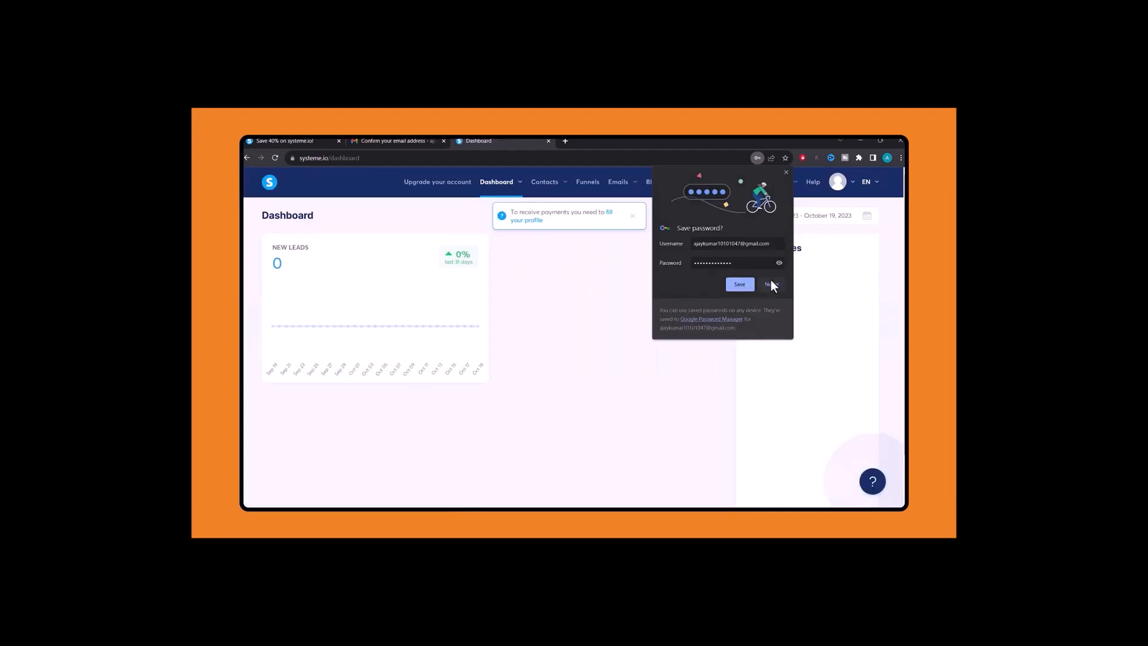
{"action": "left_click", "coordinate": [771, 284]}
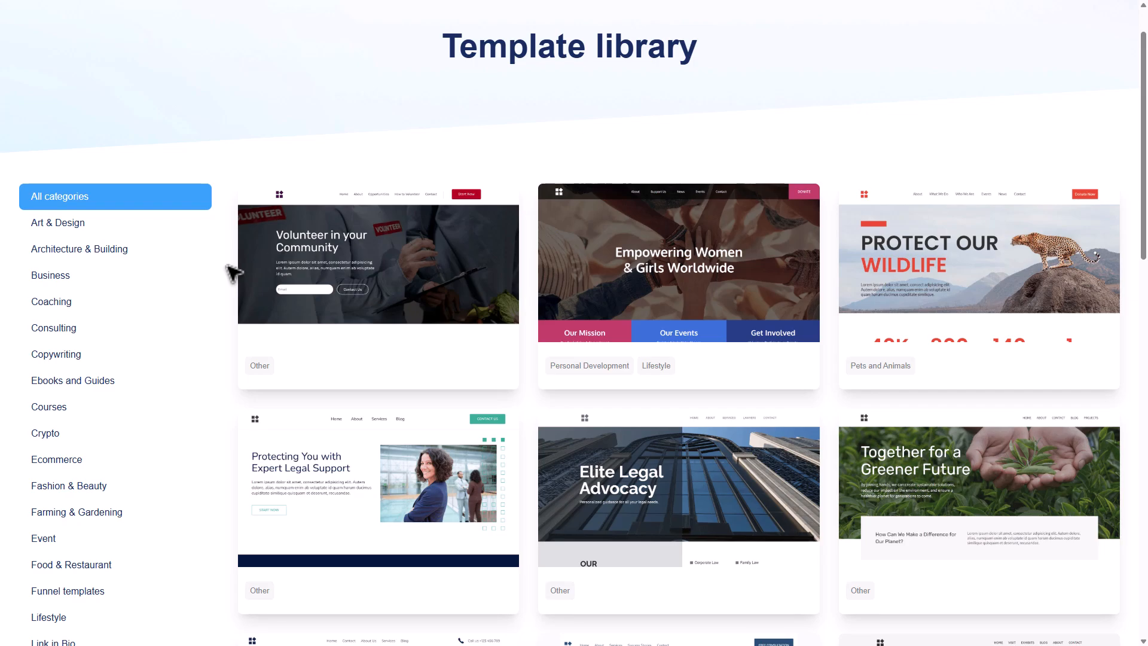
Browse the template library, filter it by the Business category and look through the templates.
{"action": "scroll", "coordinate": [233, 272], "scroll_direction": "down", "scroll_amount": 11}
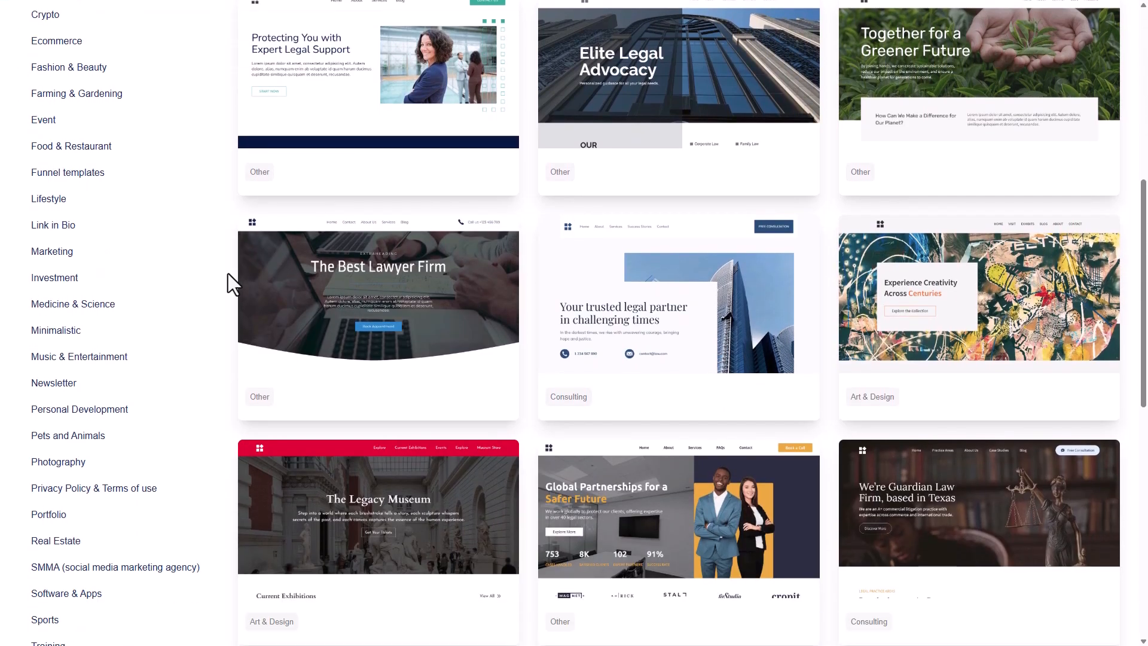
{"action": "scroll", "coordinate": [233, 278], "scroll_direction": "up", "scroll_amount": 12}
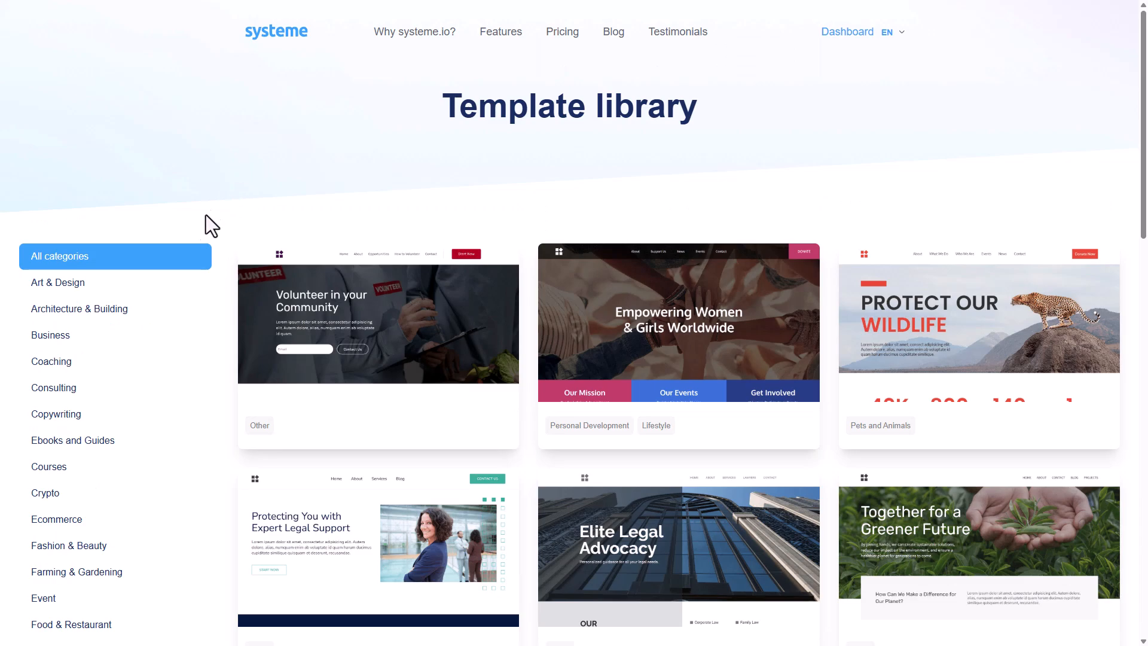
{"action": "left_click", "coordinate": [65, 343]}
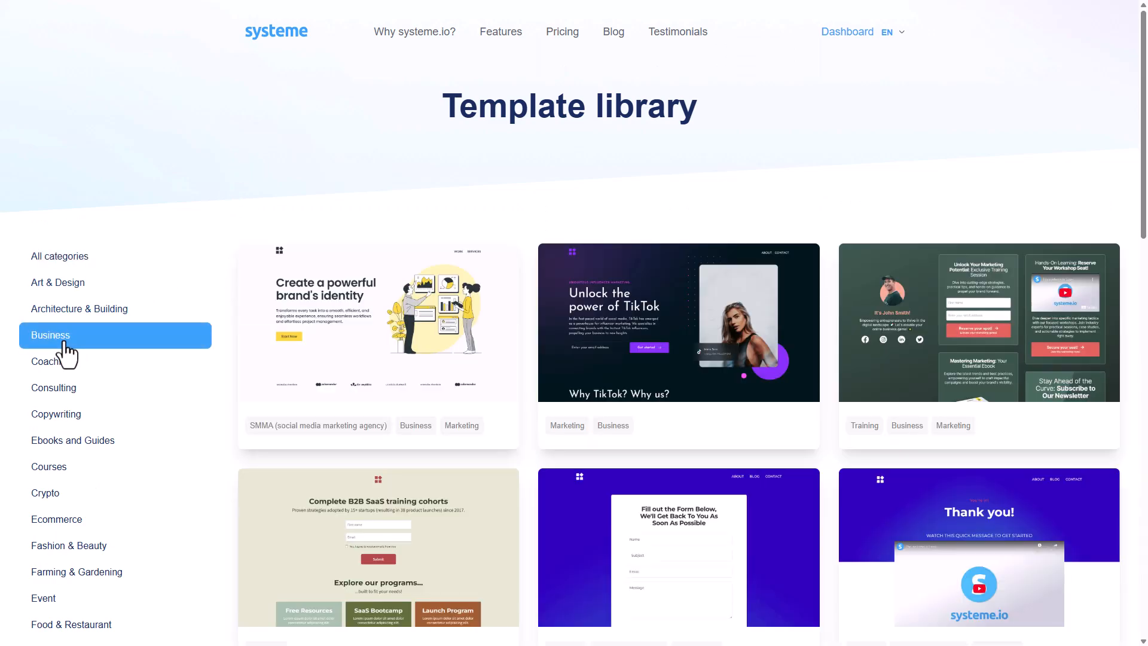
{"action": "scroll", "coordinate": [368, 324], "scroll_direction": "down", "scroll_amount": 15}
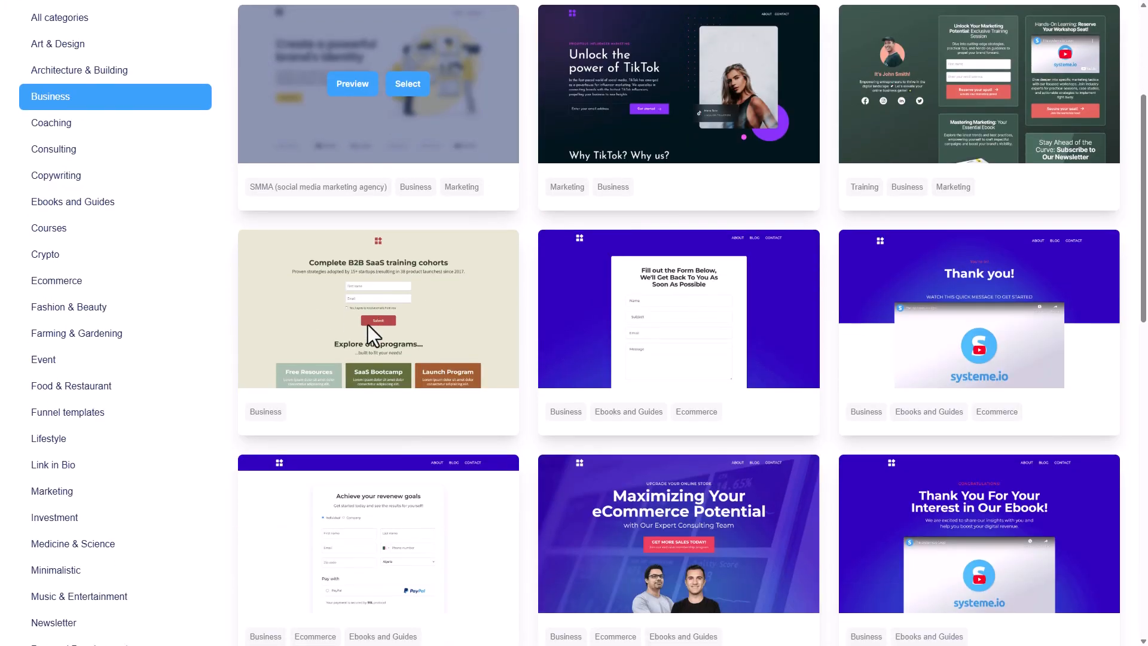
{"action": "scroll", "coordinate": [368, 324], "scroll_direction": "down", "scroll_amount": 4}
{"action": "scroll", "coordinate": [366, 324], "scroll_direction": "up", "scroll_amount": 19}
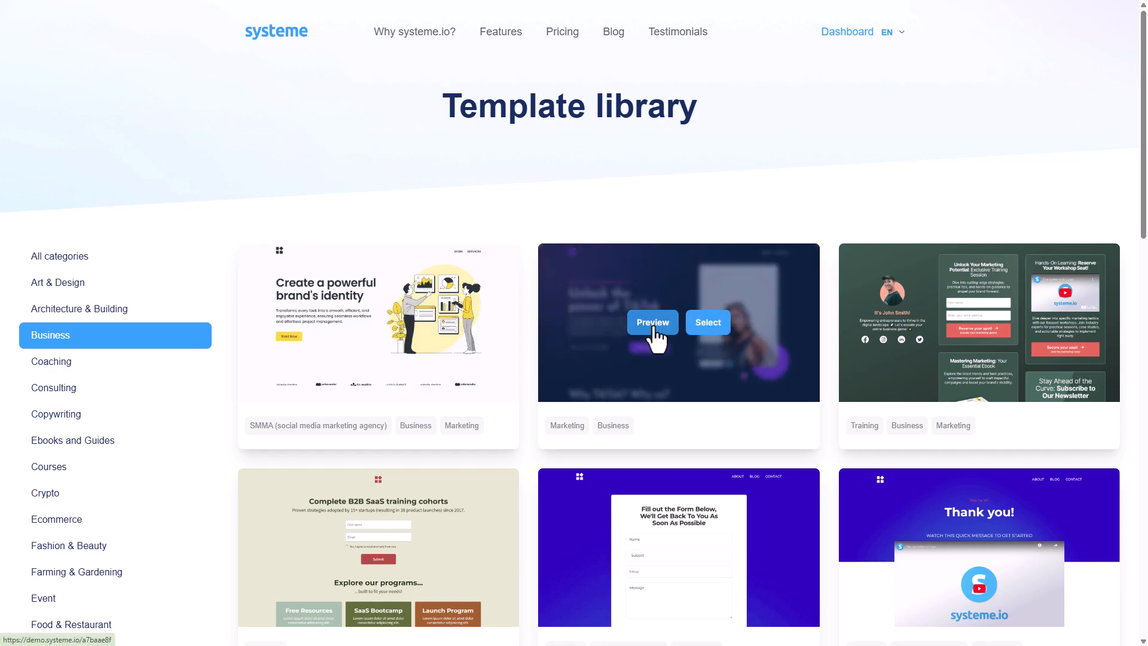
Preview the "Unlock the power of TikTok" template and examine its page sections.
{"action": "left_click", "coordinate": [657, 326]}
{"action": "scroll", "coordinate": [478, 286], "scroll_direction": "down", "scroll_amount": 13}
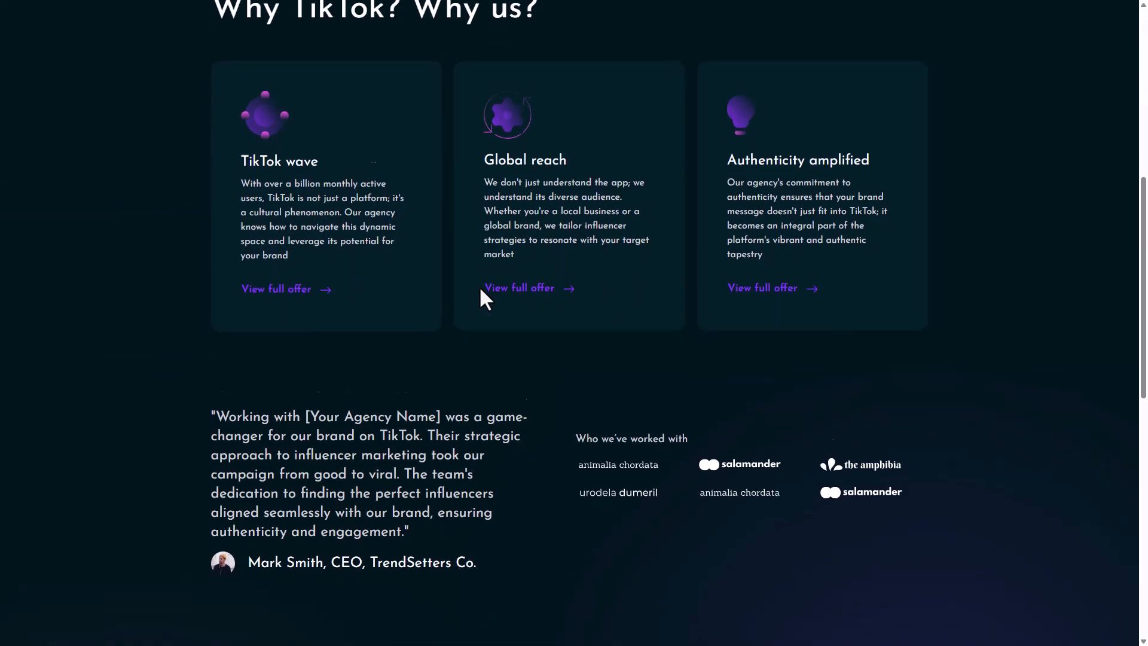
{"action": "scroll", "coordinate": [480, 291], "scroll_direction": "down", "scroll_amount": 6}
{"action": "scroll", "coordinate": [479, 285], "scroll_direction": "up", "scroll_amount": 19}
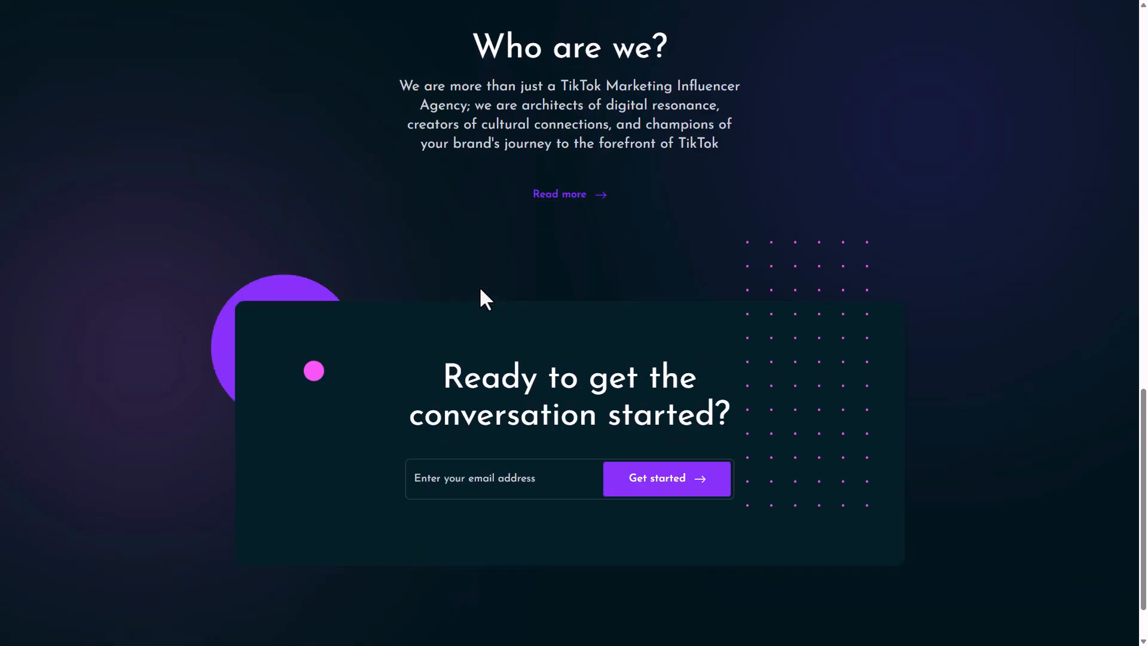
{"action": "key", "text": "F11"}
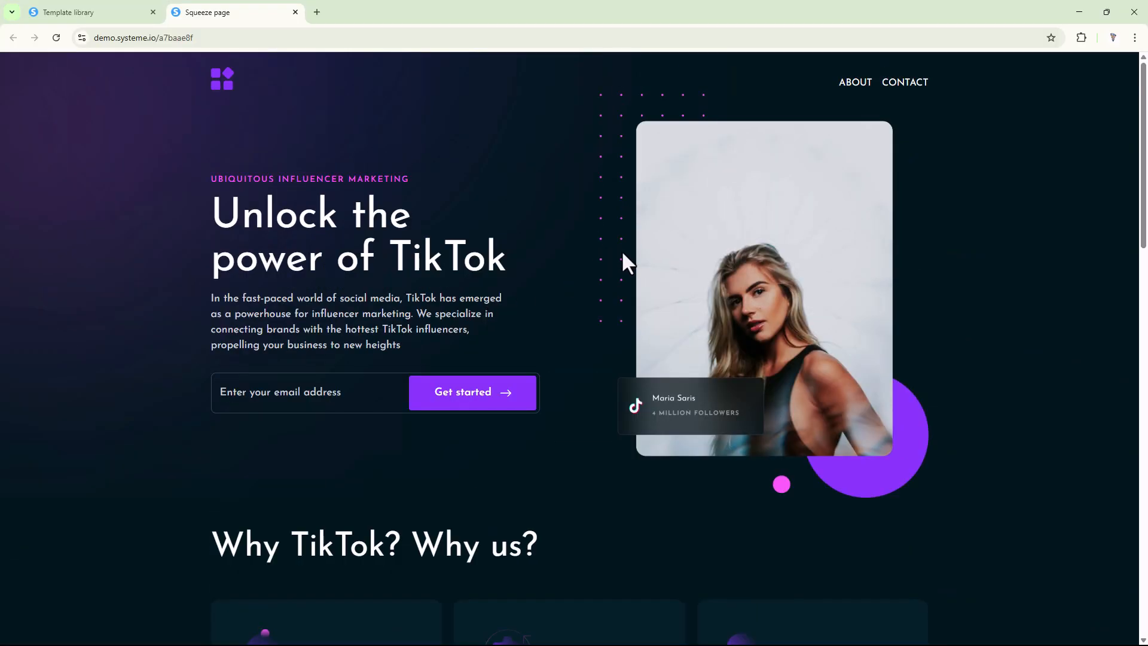
{"action": "scroll", "coordinate": [563, 317], "scroll_direction": "down", "scroll_amount": 9}
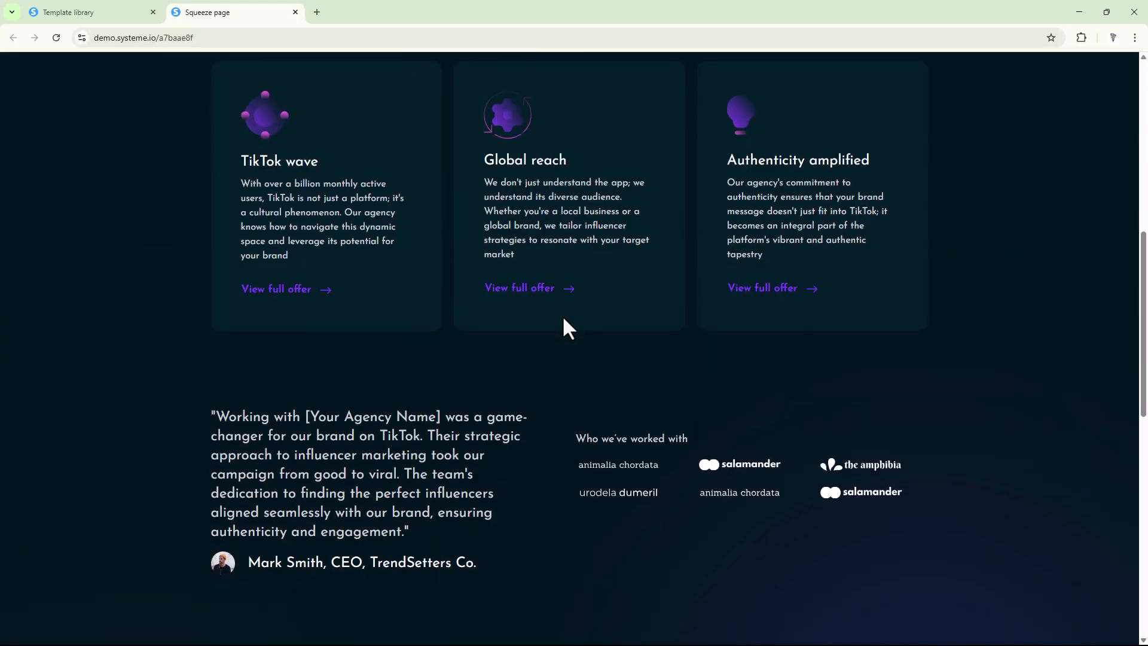
Return to the template library and select the "Unlock the power of TikTok" template.
{"action": "left_click", "coordinate": [104, 18]}
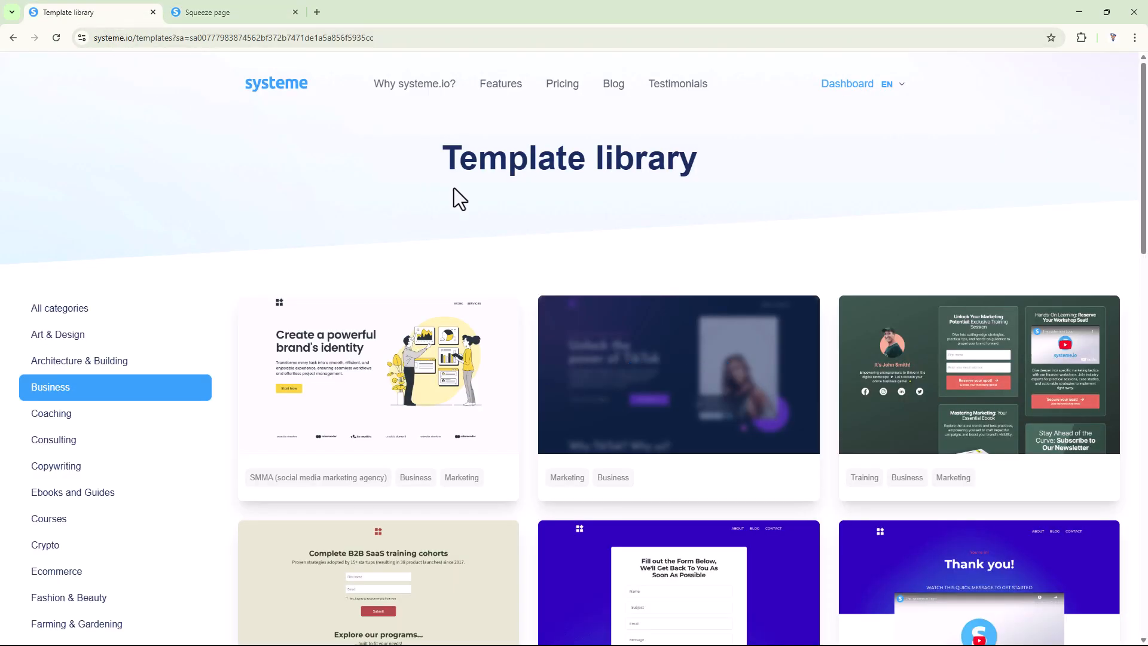
{"action": "left_click", "coordinate": [705, 382]}
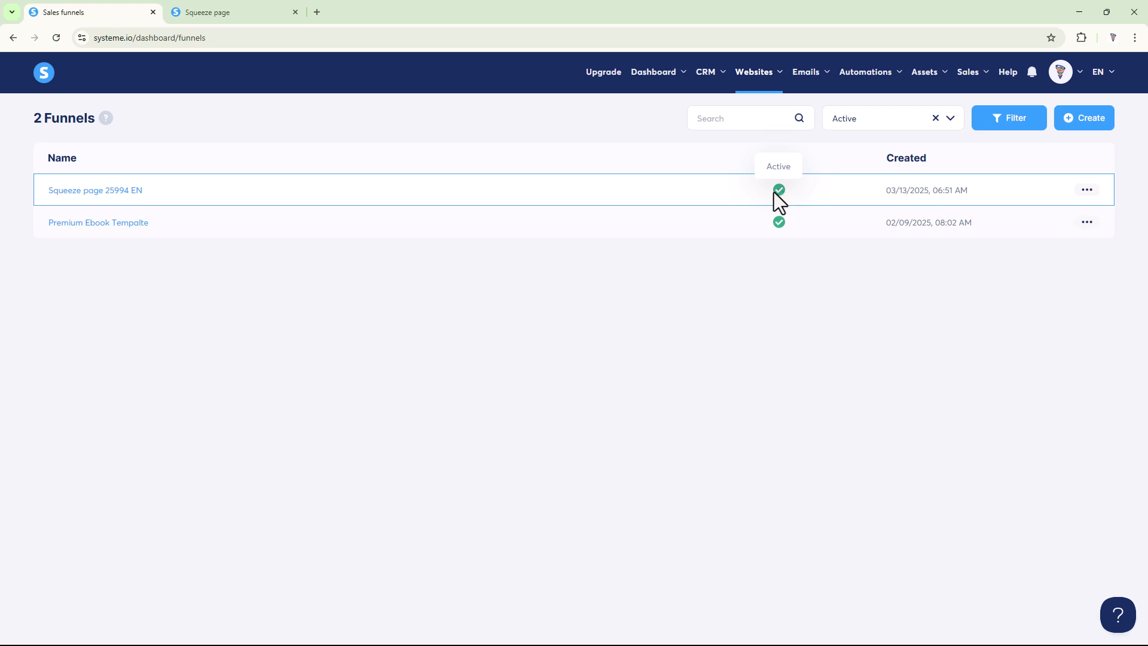
View the live page of the Squeeze page 25994 EN funnel down to its footer and close it.
{"action": "left_click", "coordinate": [1086, 190]}
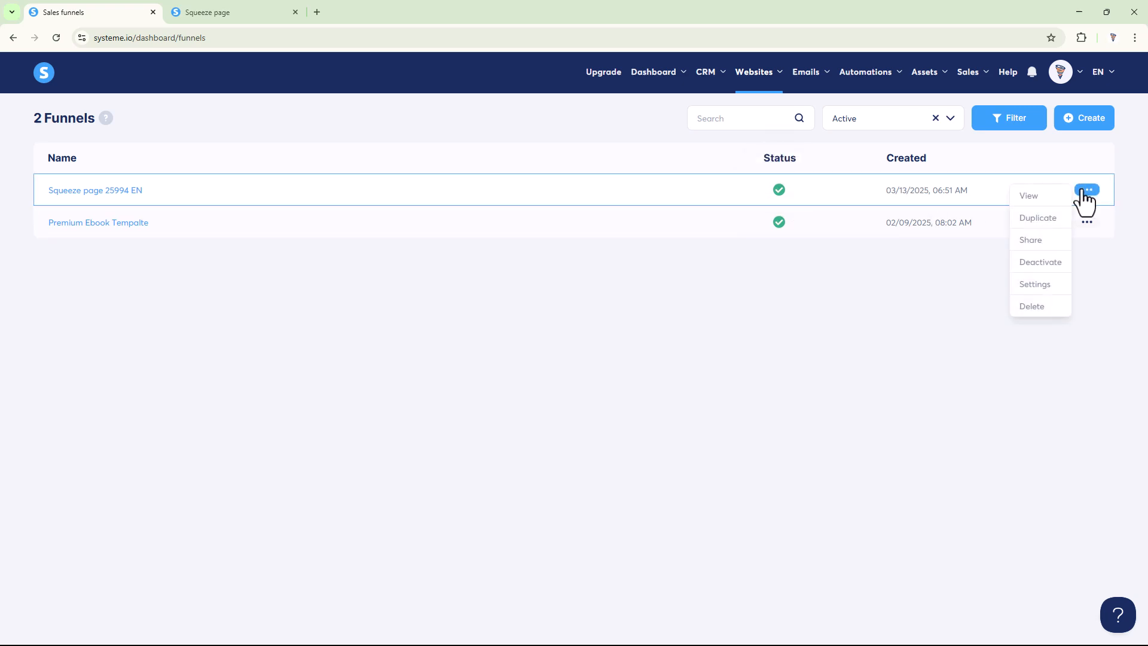
{"action": "left_click", "coordinate": [1034, 197]}
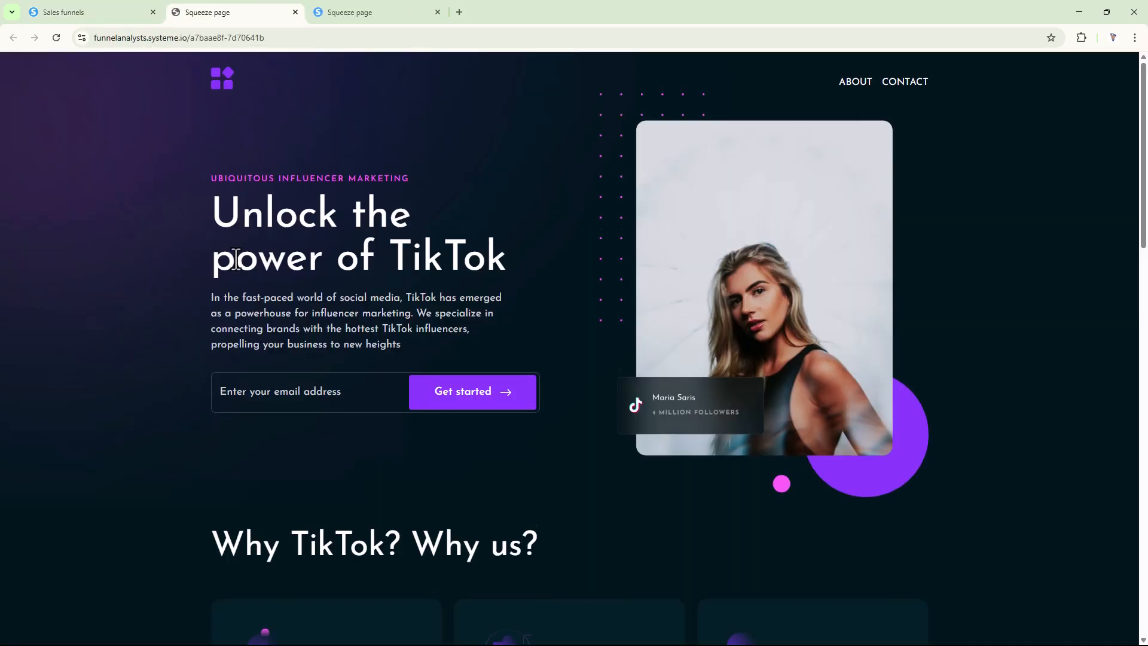
{"action": "scroll", "coordinate": [236, 261], "scroll_direction": "down", "scroll_amount": 17}
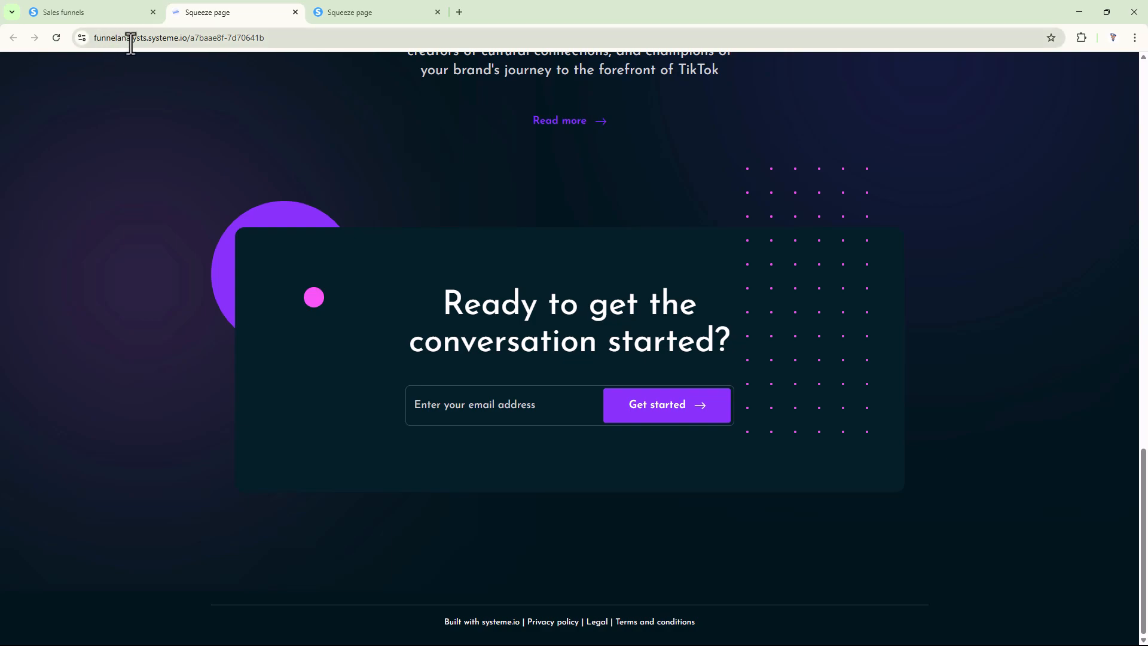
{"action": "left_click", "coordinate": [294, 12]}
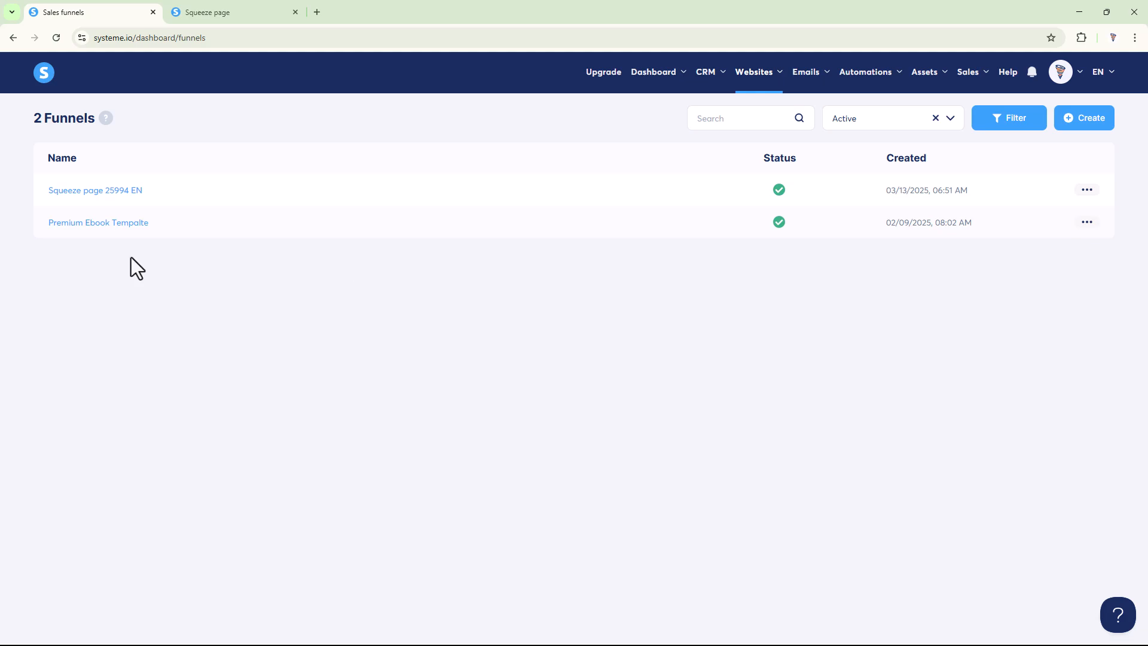
{"action": "left_click", "coordinate": [219, 11]}
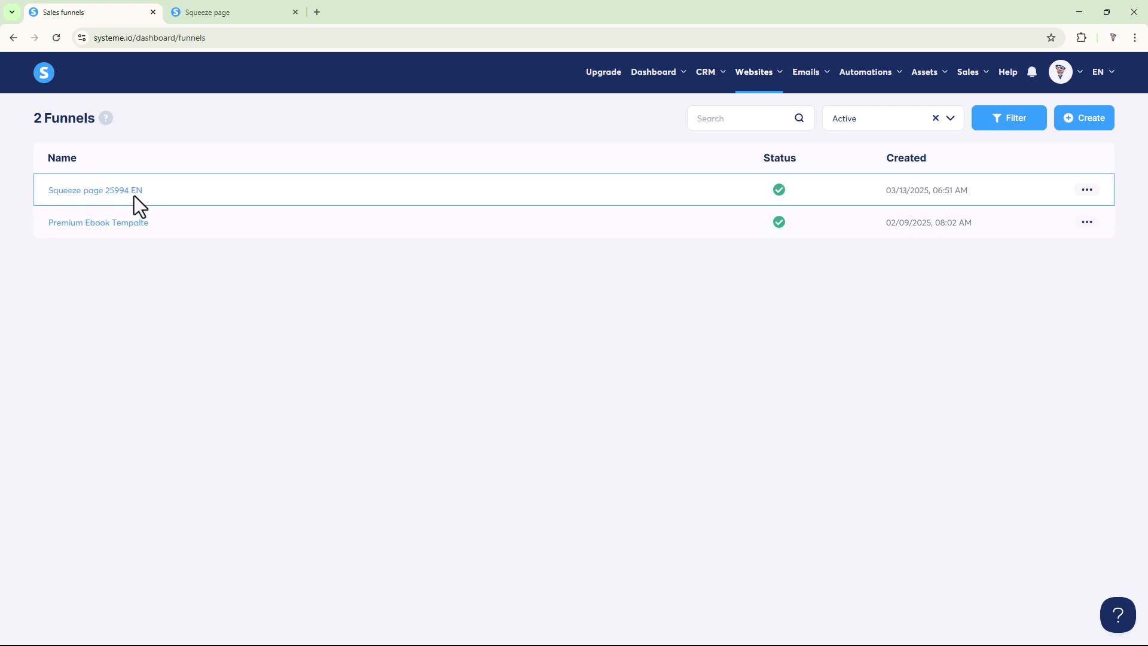
Open the settings of the Squeeze page 25994 EN funnel and change its name to Landing Page.
{"action": "left_click", "coordinate": [1086, 190]}
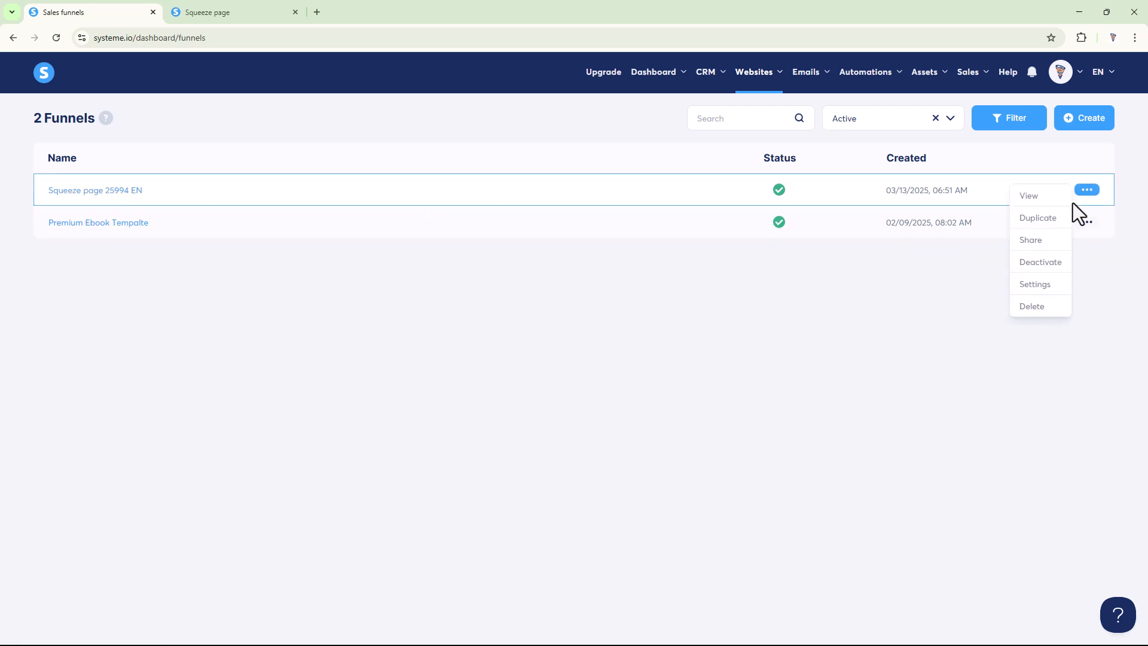
{"action": "left_click", "coordinate": [1037, 283]}
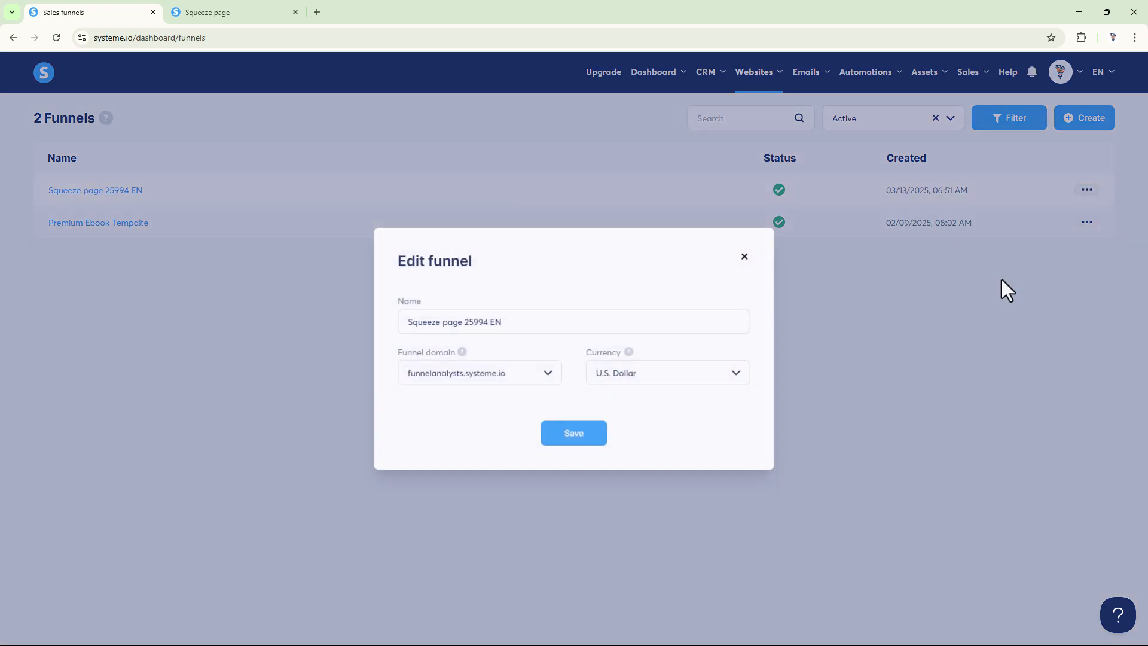
{"action": "left_click", "coordinate": [417, 309]}
{"action": "key", "text": "ctrl+a"}
{"action": "key", "text": "BackSpace"}
{"action": "type", "text": "Landing Page"}
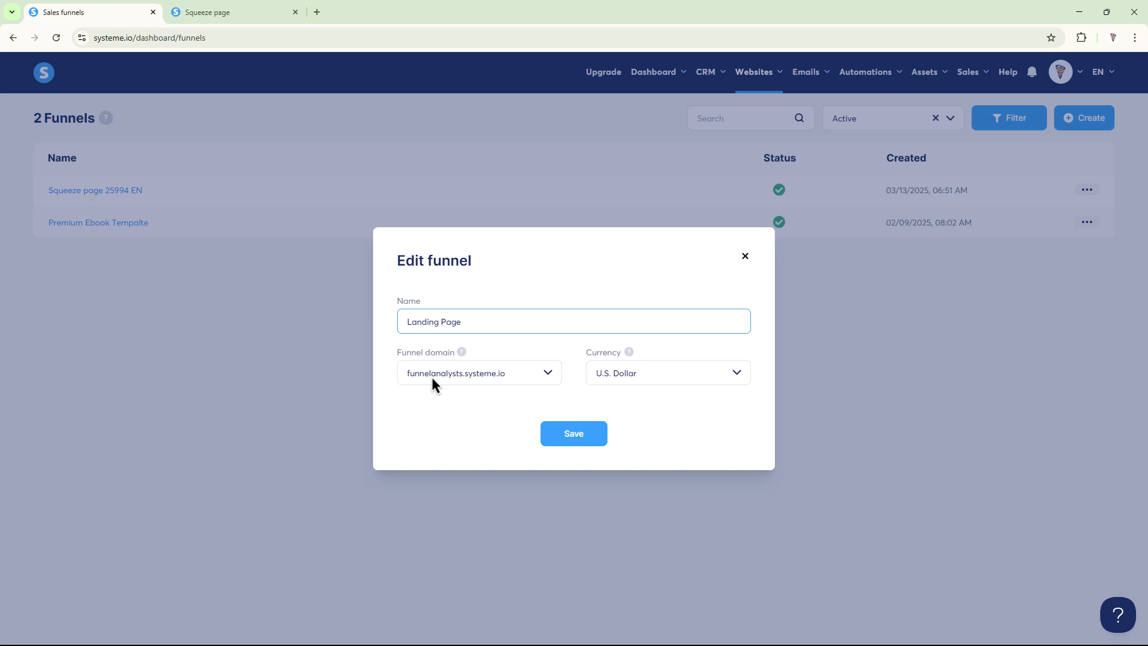
{"action": "left_click", "coordinate": [500, 375]}
{"action": "left_click", "coordinate": [460, 421]}
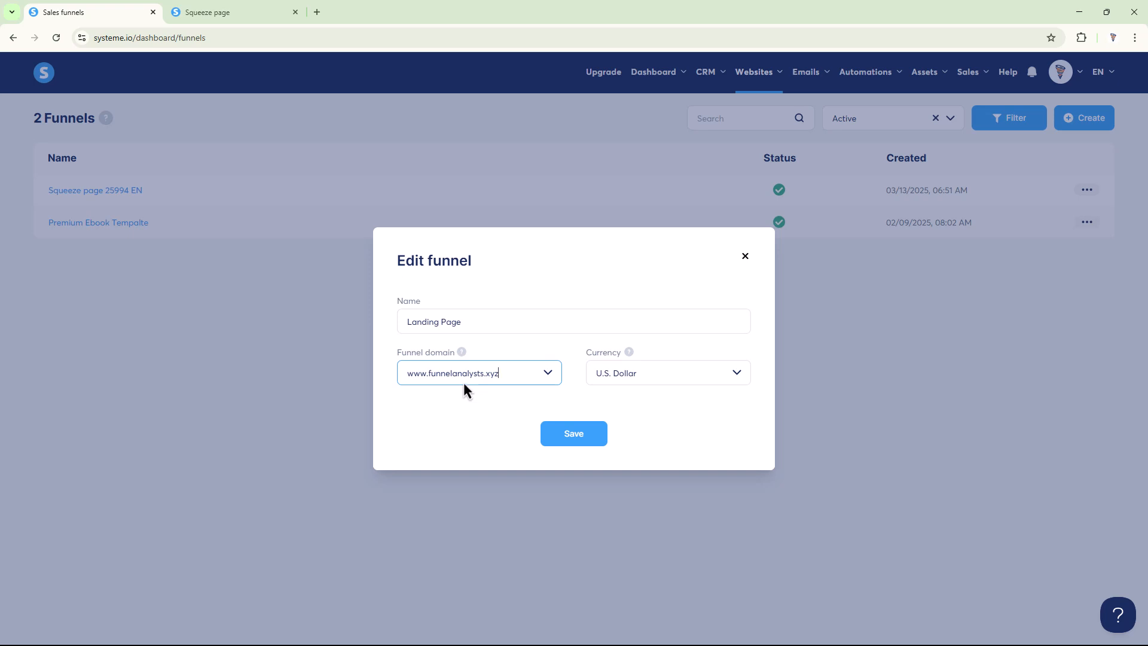
{"action": "left_click", "coordinate": [486, 377]}
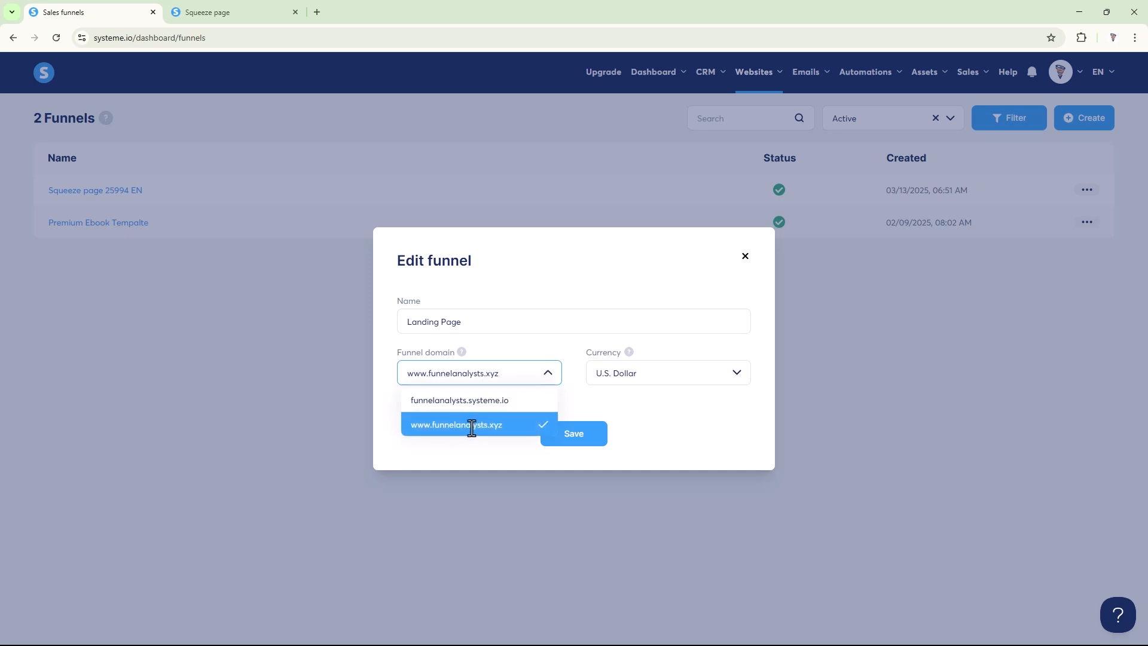
{"action": "left_click", "coordinate": [475, 404]}
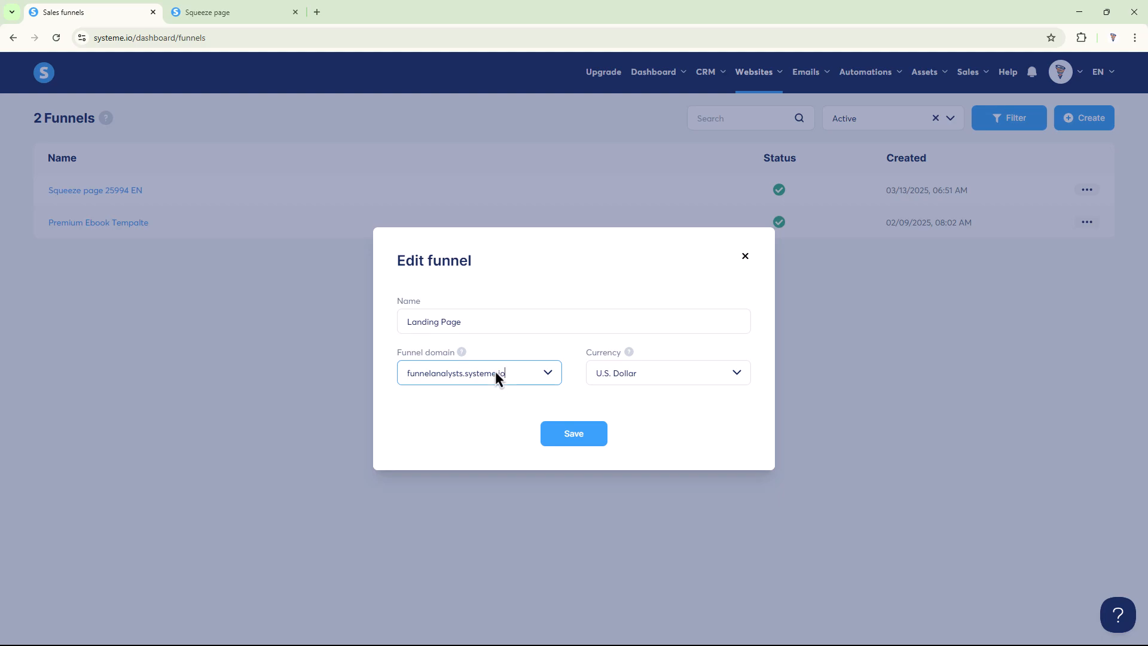
{"action": "left_click", "coordinate": [578, 441]}
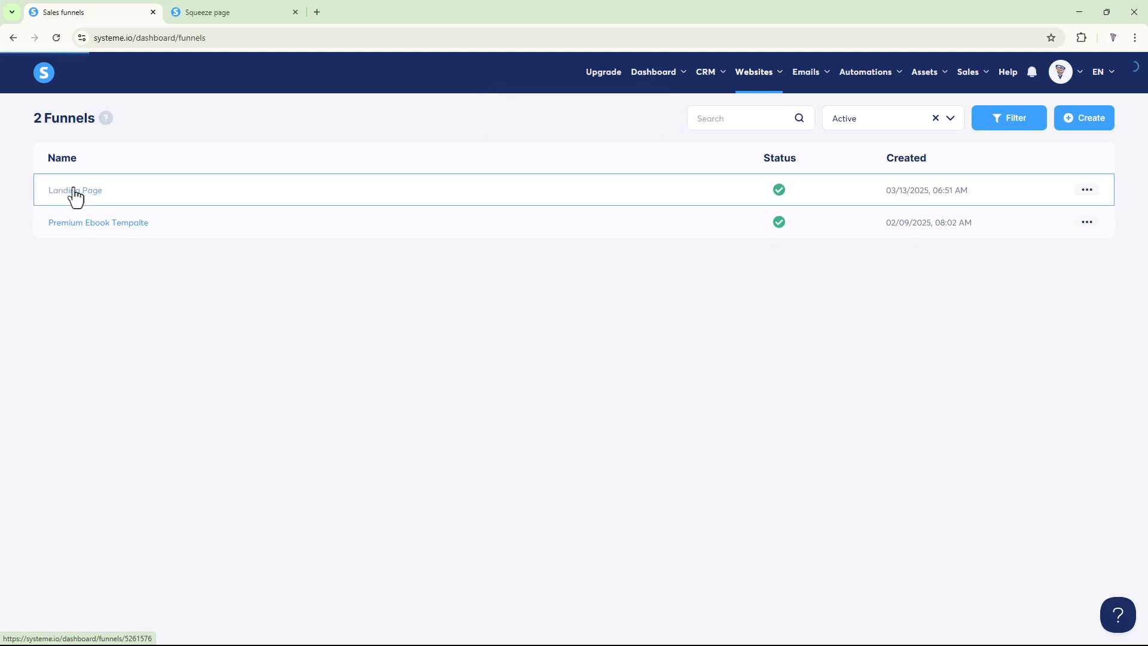
Open the Landing Page funnel and rename its Squeeze page step as Landing Paage.
{"action": "left_click", "coordinate": [95, 195]}
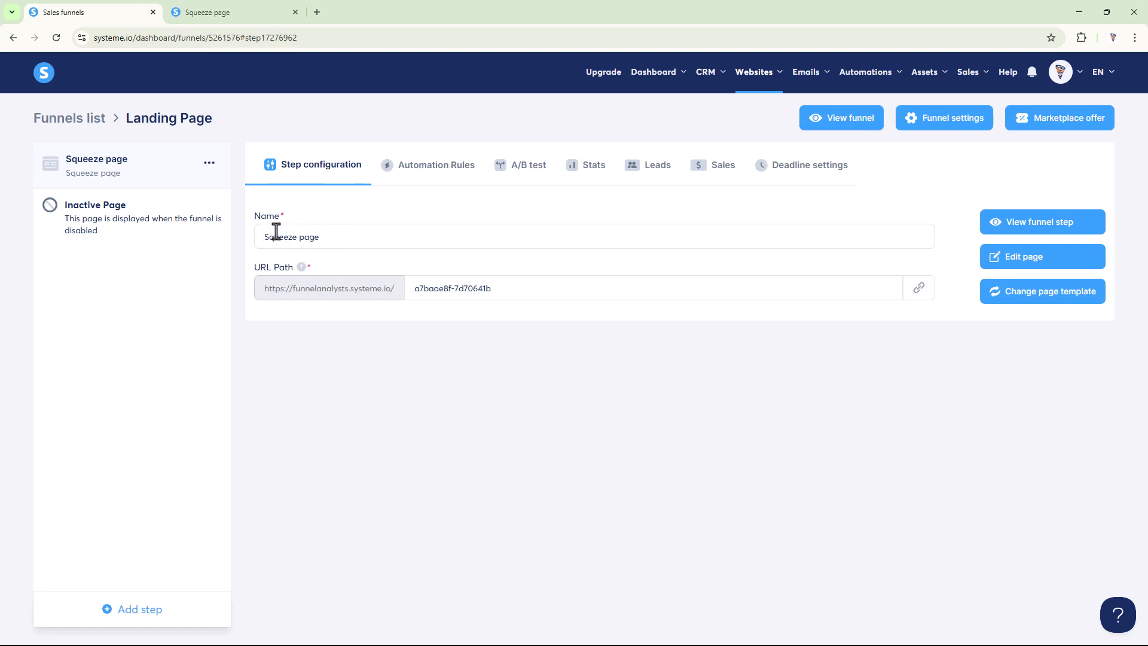
{"action": "left_click_drag", "start_coordinate": [349, 239], "coordinate": [235, 242]}
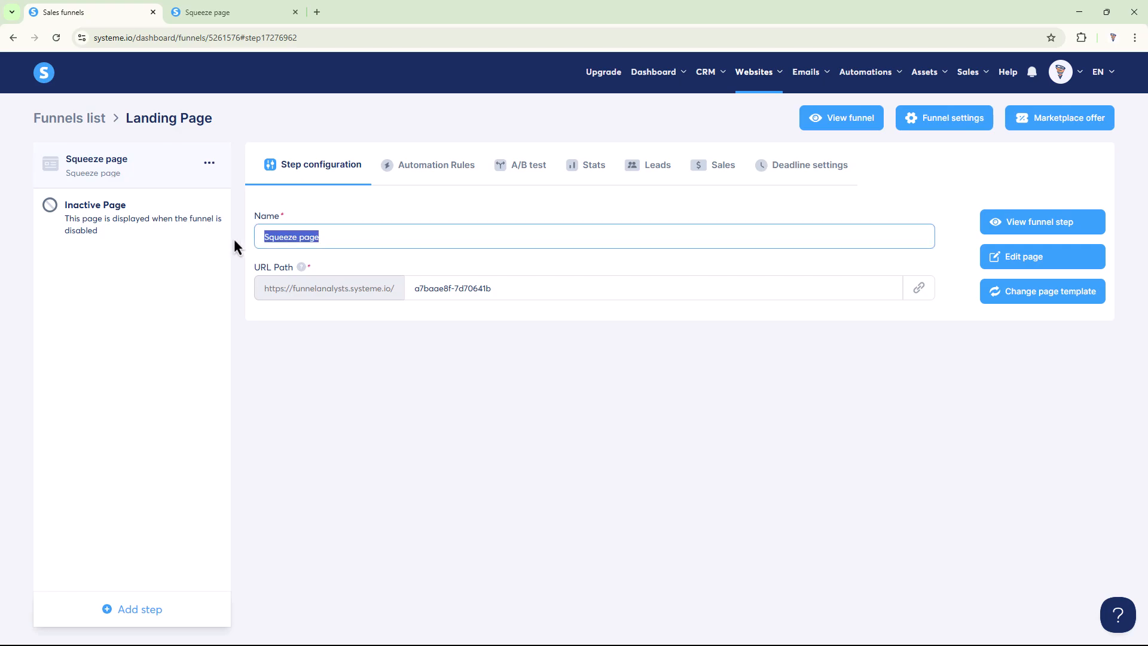
{"action": "type", "text": "Landing Paage"}
Set the step's URL path to landing-page and save it.
{"action": "left_click_drag", "start_coordinate": [410, 289], "coordinate": [638, 293]}
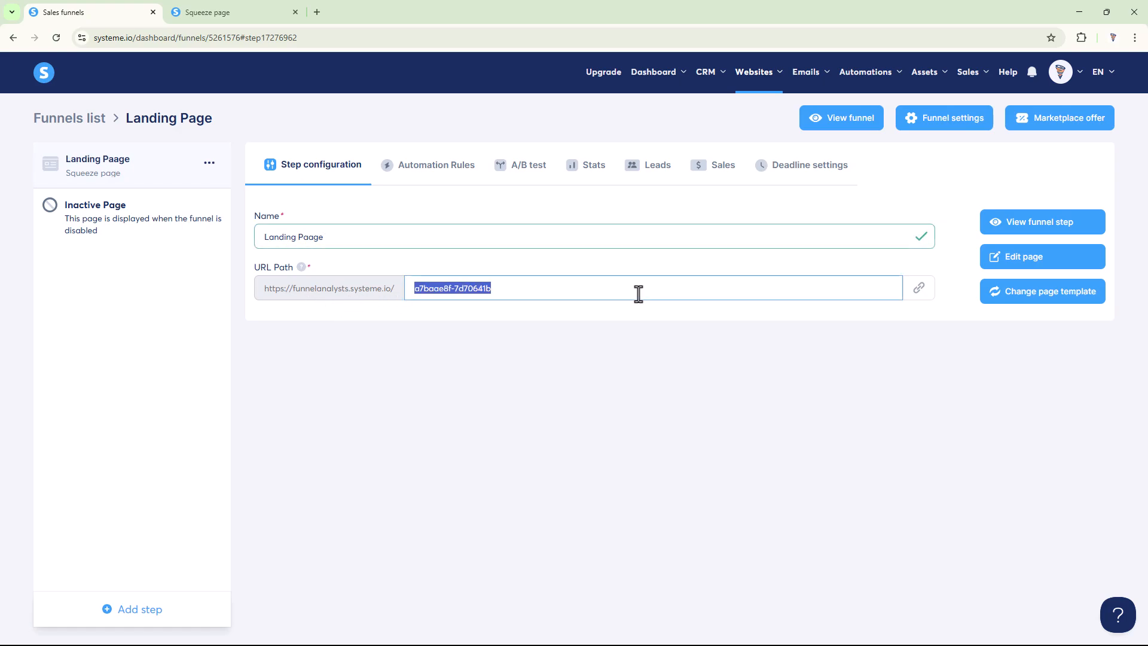
{"action": "type", "text": "landingpage"}
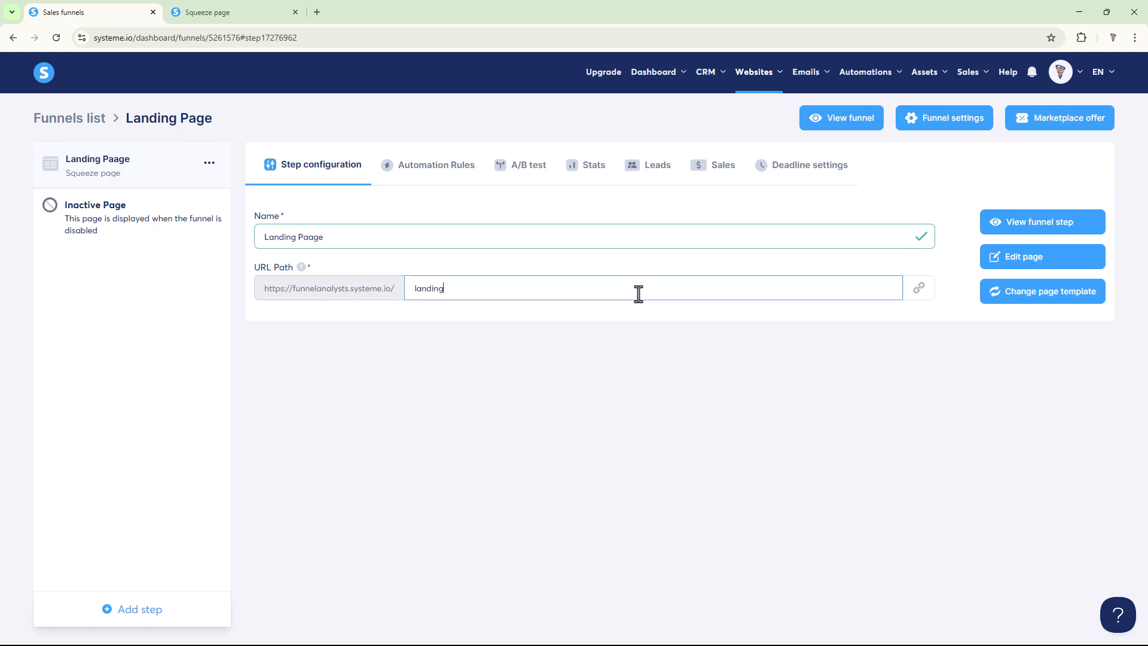
{"action": "key", "text": "BackSpace"}
{"action": "key", "text": "BackSpace"}
{"action": "key", "text": "BackSpace"}
{"action": "key", "text": "BackSpace"}
{"action": "type", "text": "-page"}
{"action": "left_click", "coordinate": [922, 294]}
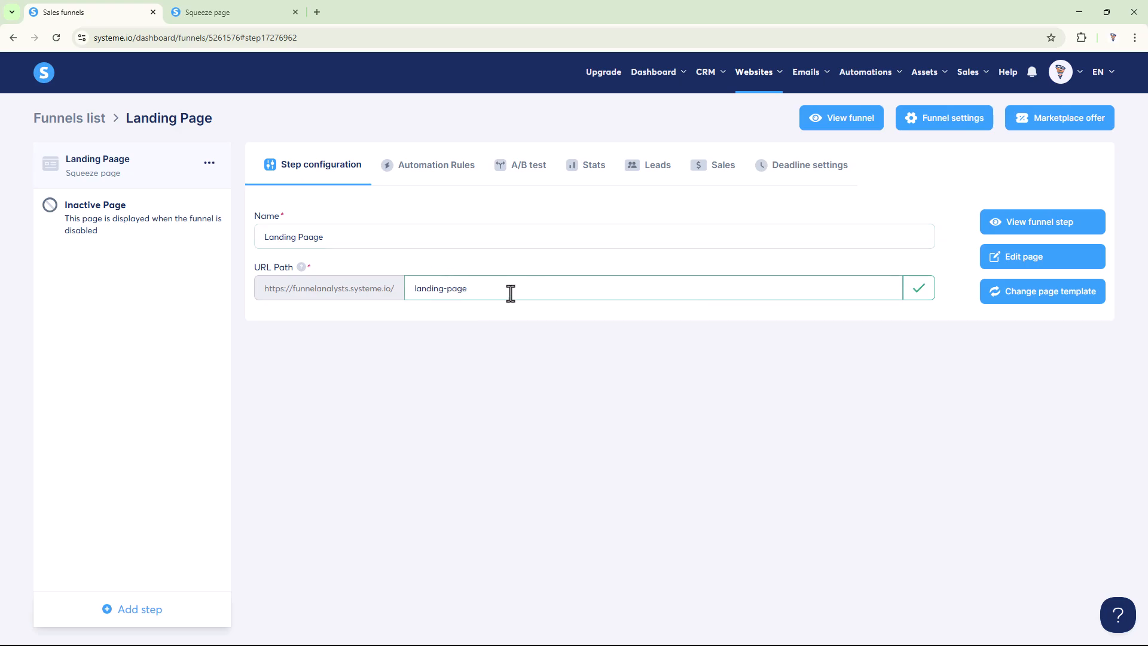
View the live funnel step, check its domain and path in the address, and return to the step configuration.
{"action": "left_click", "coordinate": [1033, 229]}
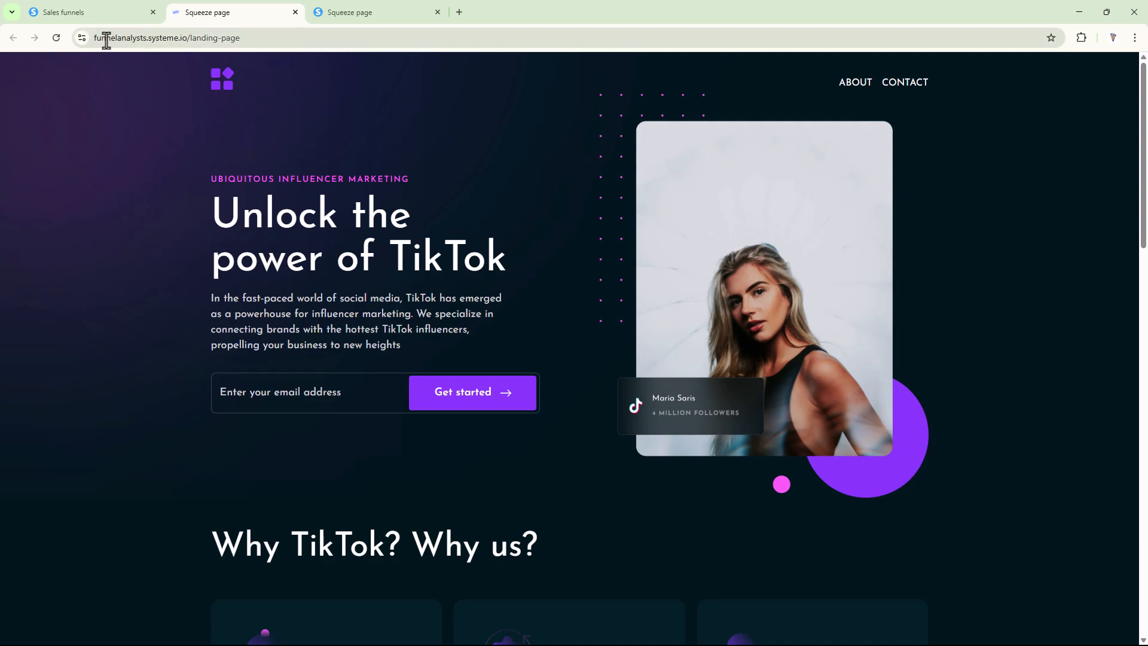
{"action": "left_click_drag", "start_coordinate": [188, 39], "coordinate": [88, 42]}
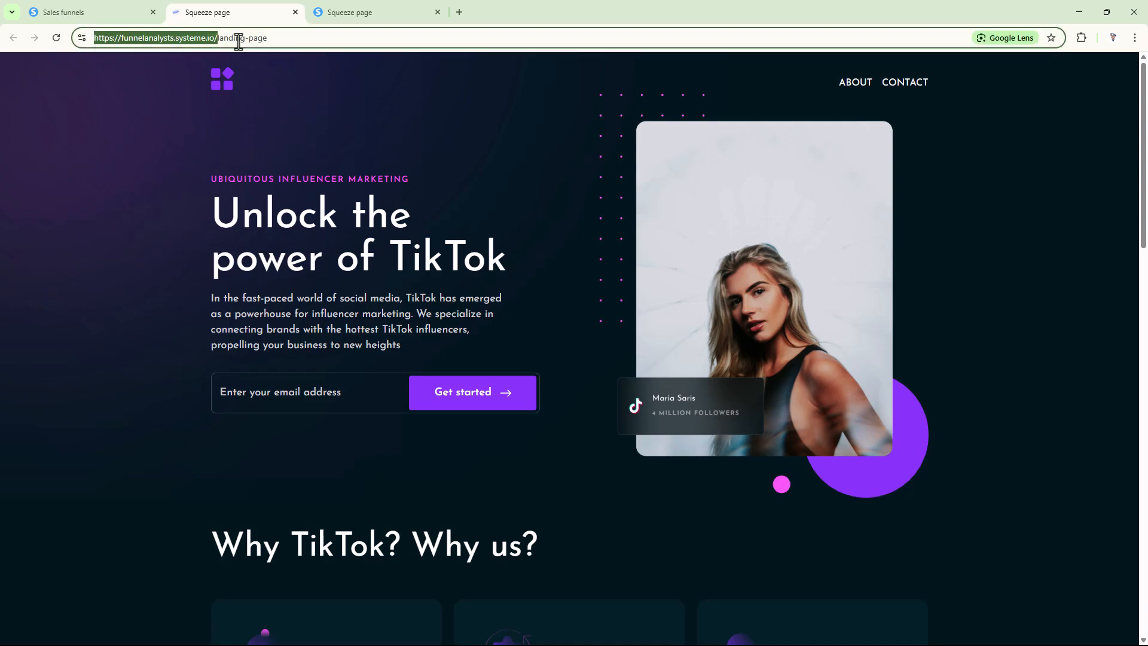
{"action": "left_click", "coordinate": [280, 38]}
{"action": "left_click", "coordinate": [115, 10]}
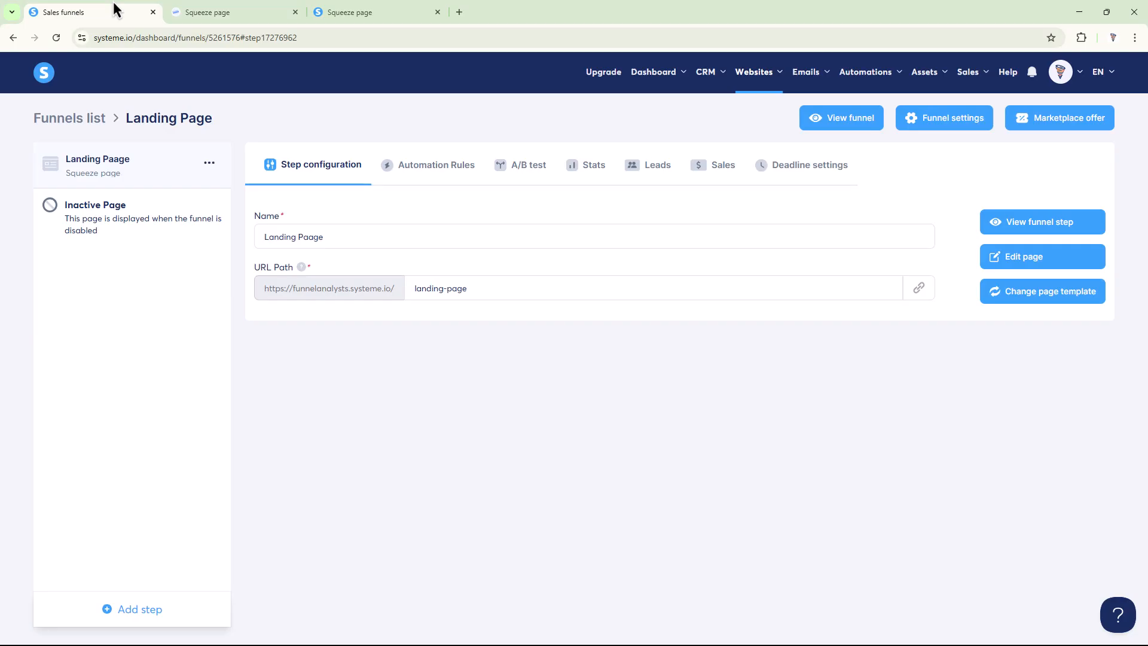
Open the Landing Paage step in the page editor and look over the template's sections.
{"action": "left_click", "coordinate": [1034, 263]}
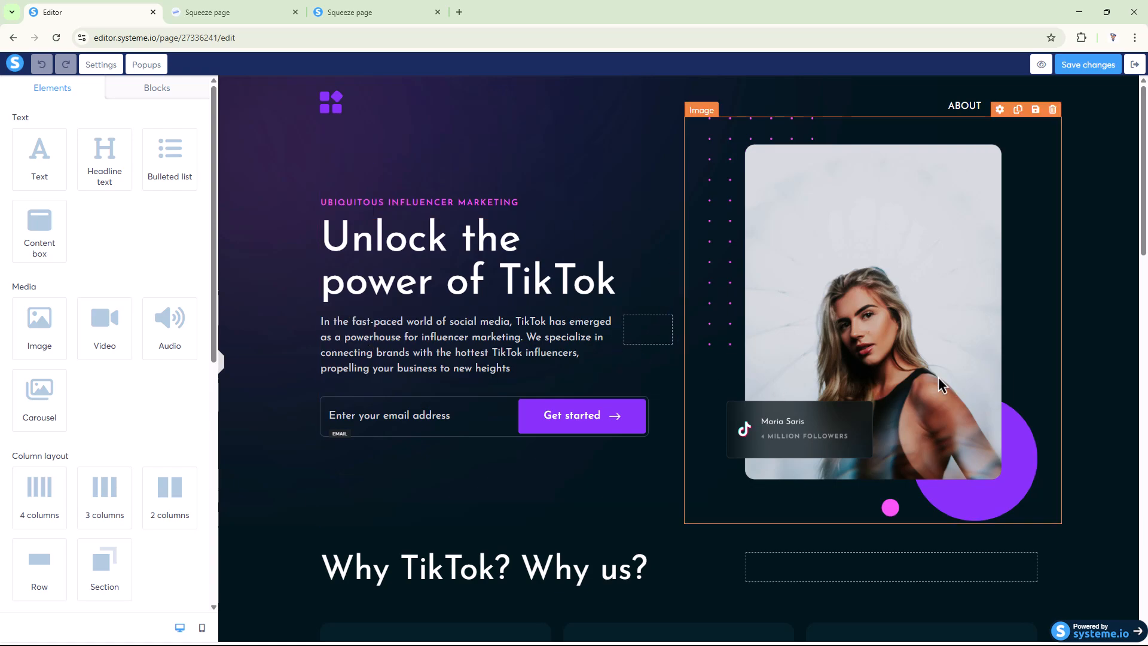
{"action": "scroll", "coordinate": [26, 231], "scroll_direction": "down", "scroll_amount": 8}
{"action": "scroll", "coordinate": [36, 244], "scroll_direction": "up", "scroll_amount": 8}
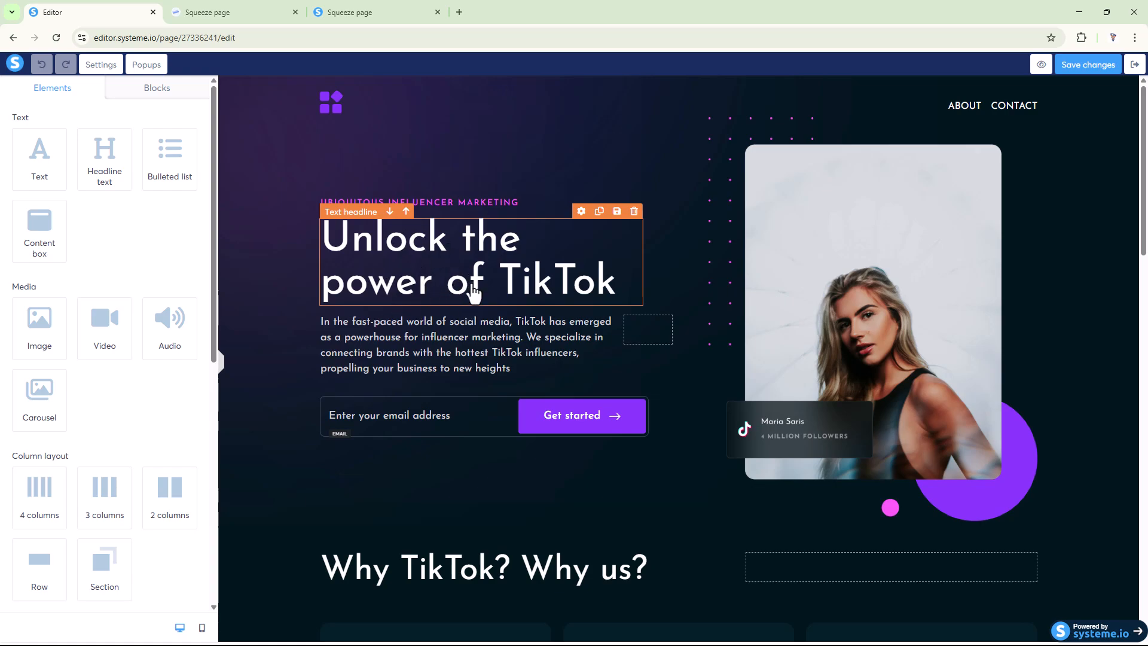
Replace the main hero headline with "Write your headline text....".
{"action": "left_click", "coordinate": [445, 266]}
{"action": "triple_click", "coordinate": [442, 264]}
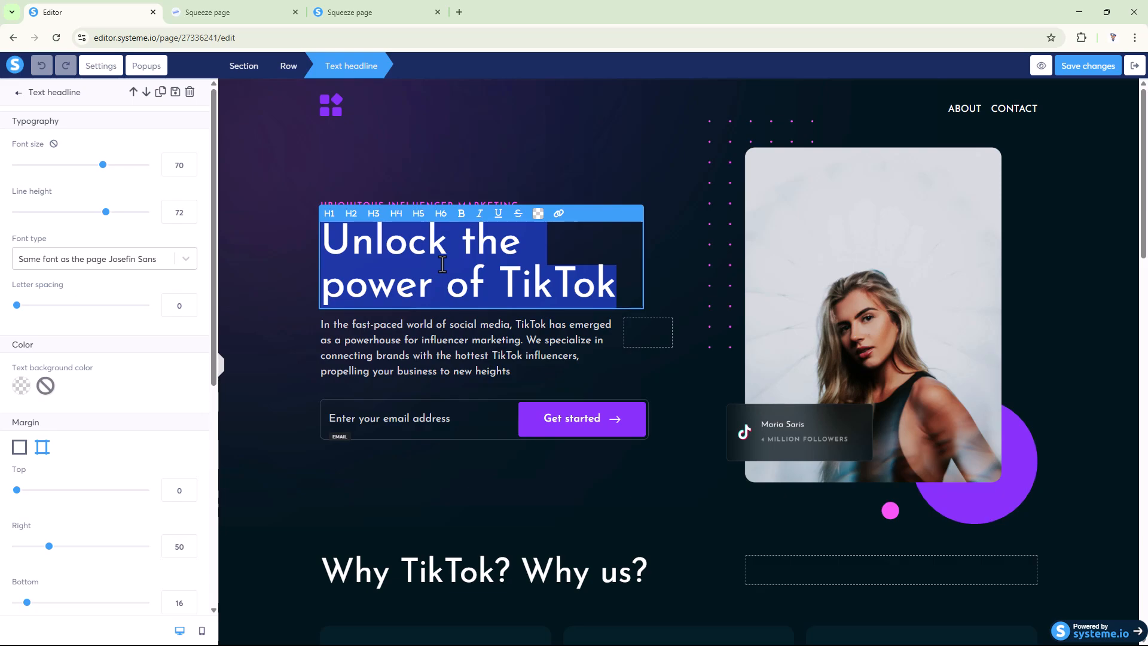
{"action": "type", "text": "Write your "}
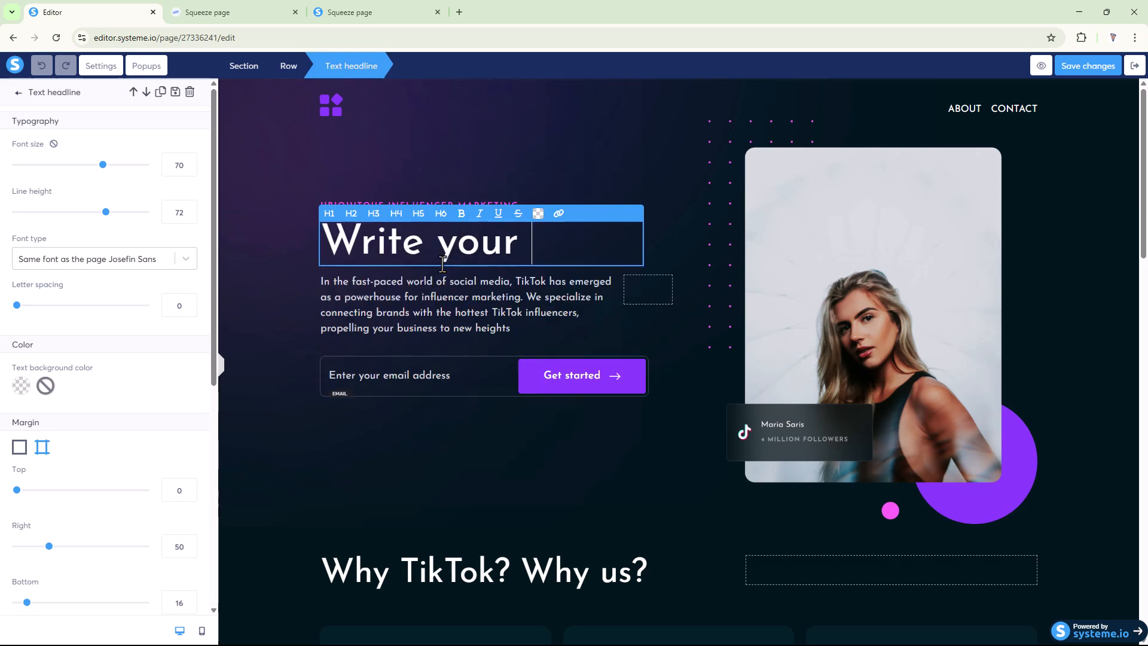
{"action": "type", "text": "headline text...."}
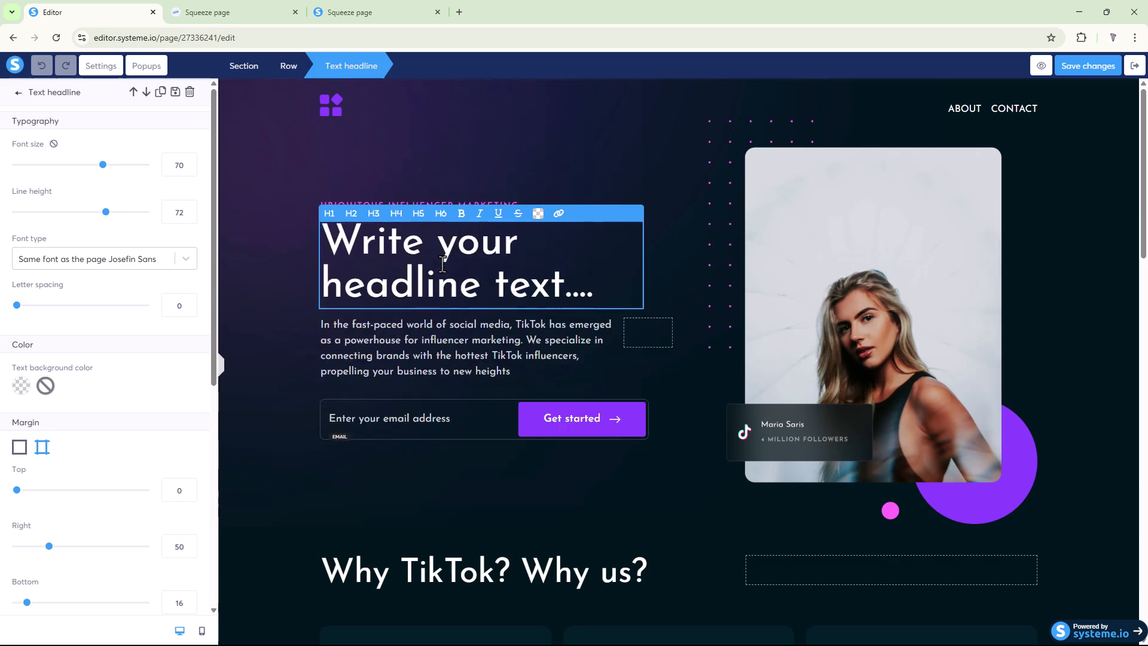
Replace the paragraph under the hero headline with "You can just write down your text over here.".
{"action": "left_click", "coordinate": [396, 364]}
{"action": "left_click", "coordinate": [401, 346]}
{"action": "key", "text": "ctrl+a"}
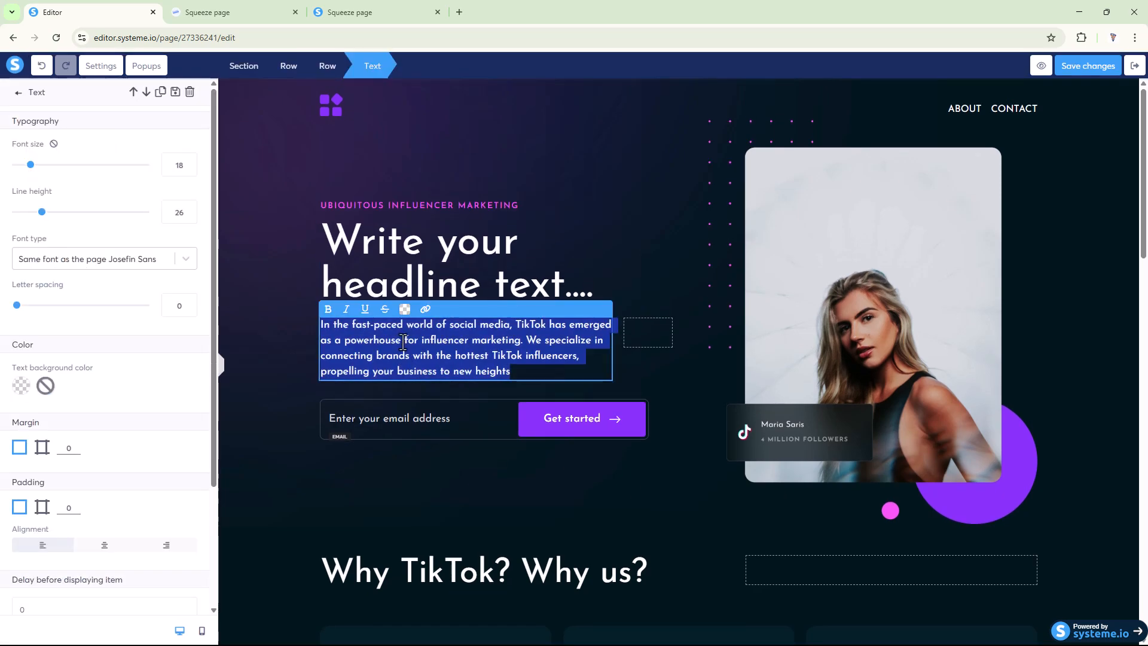
{"action": "type", "text": "You can just write do"}
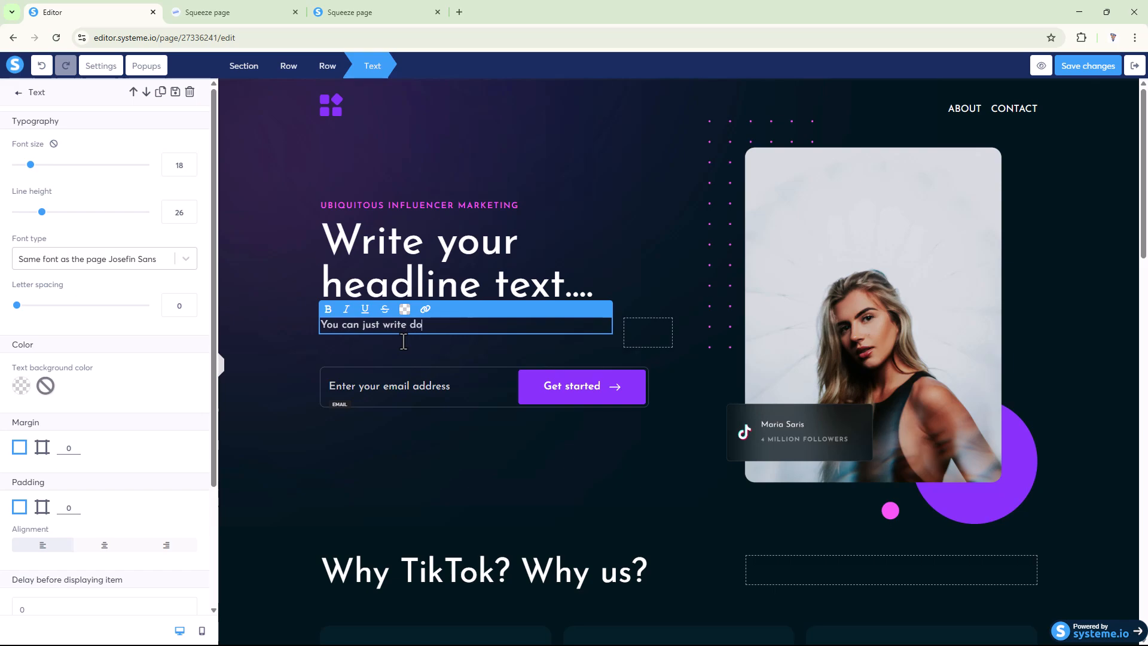
{"action": "type", "text": "ver here."}
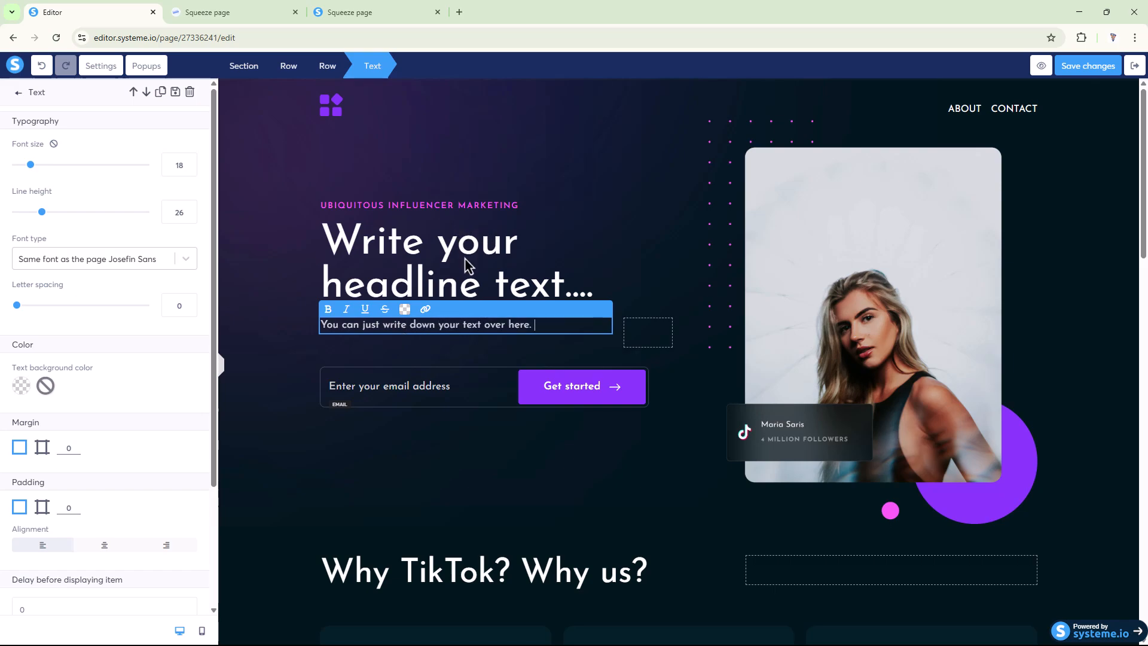
Switch to ChatGPT in a new browser tab and ask for headline text and sub text for the brand "FunnelAnalysts".
{"action": "left_click", "coordinate": [459, 12]}
{"action": "type", "text": "c"}
{"action": "key", "text": "Return"}
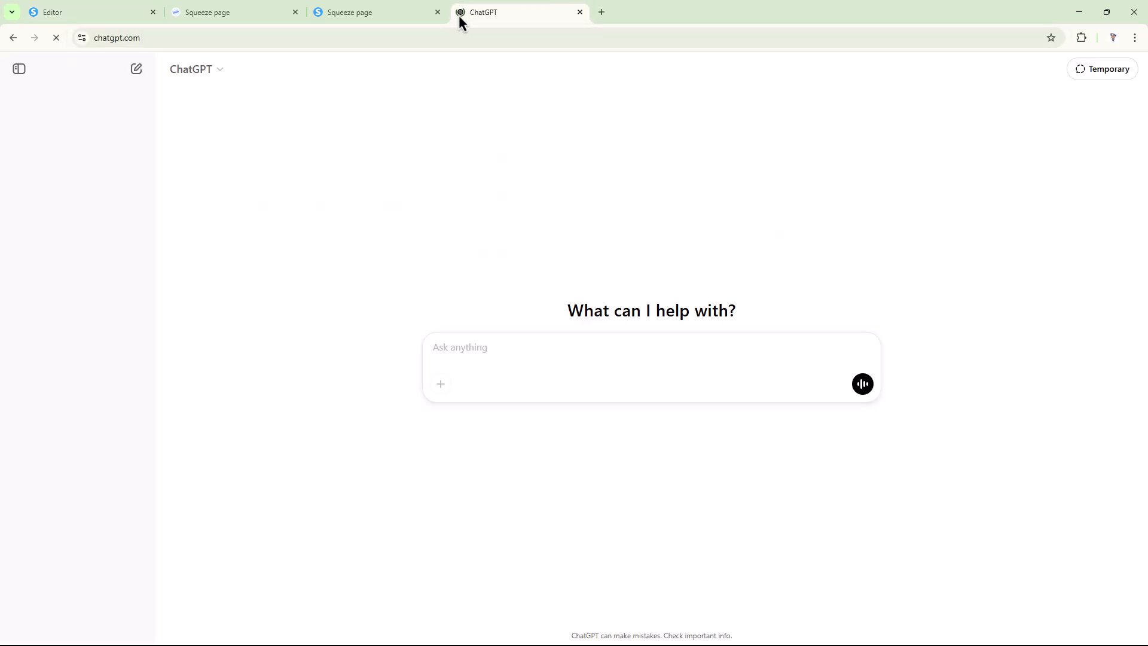
{"action": "type", "text": "Give me some headline text for our"}
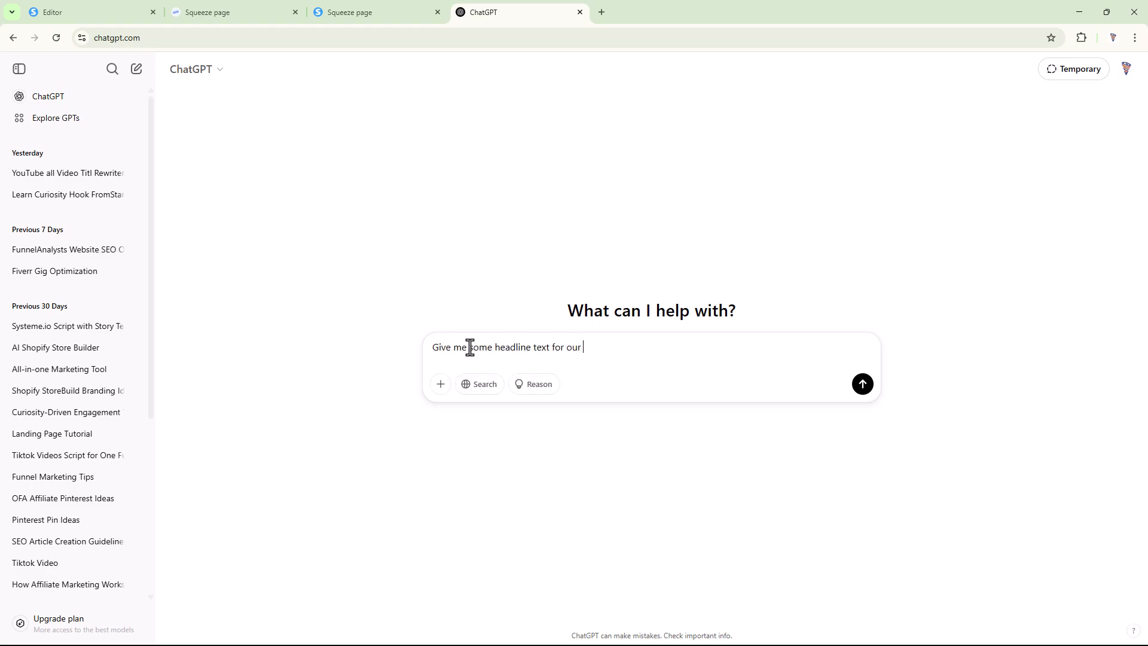
{"action": "type", "text": " brand \"FunnelAnalysts\" and also give me so"}
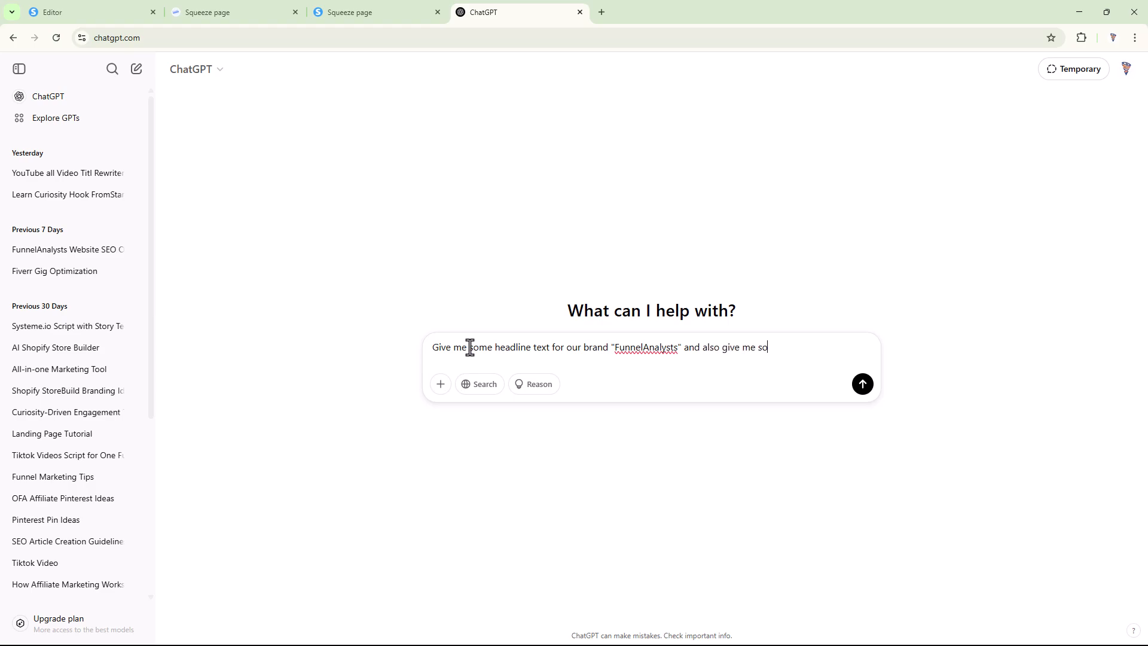
{"action": "type", "text": "me sub text"}
{"action": "key", "text": "Return"}
Copy "Turn Clicks into Conversions with FunnelAnalysts" from ChatGPT and replace the hero headline in the systeme.io editor with it.
{"action": "left_click_drag", "start_coordinate": [462, 197], "coordinate": [677, 196]}
{"action": "key", "text": "ctrl+c"}
{"action": "left_click", "coordinate": [394, 13]}
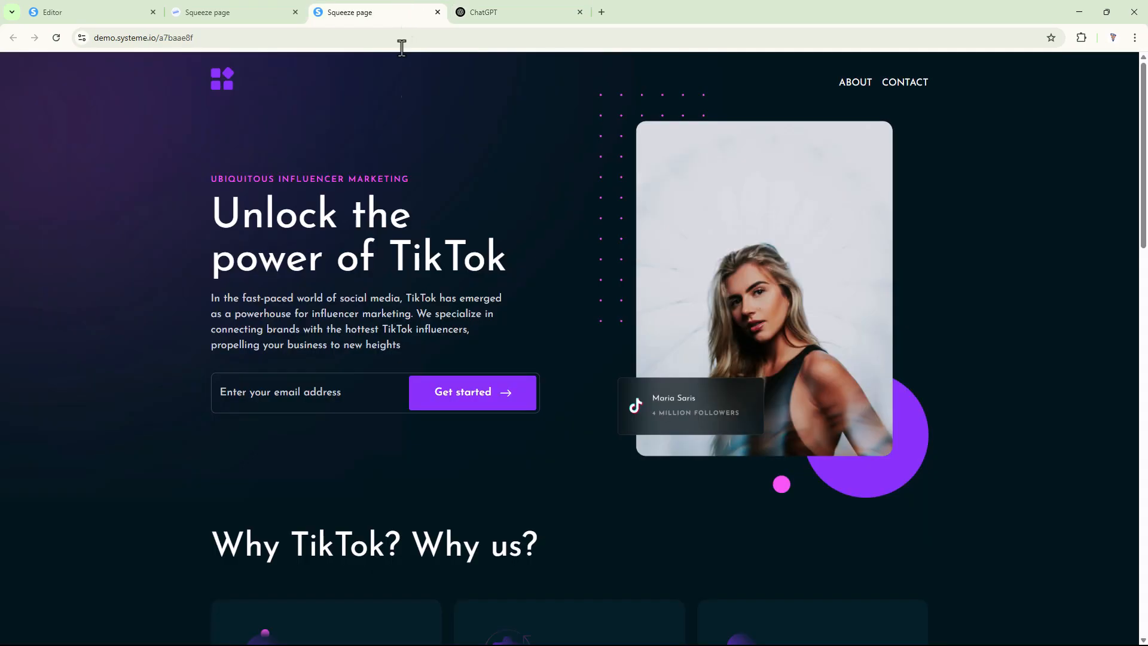
{"action": "left_click", "coordinate": [71, 12]}
{"action": "triple_click", "coordinate": [429, 255]}
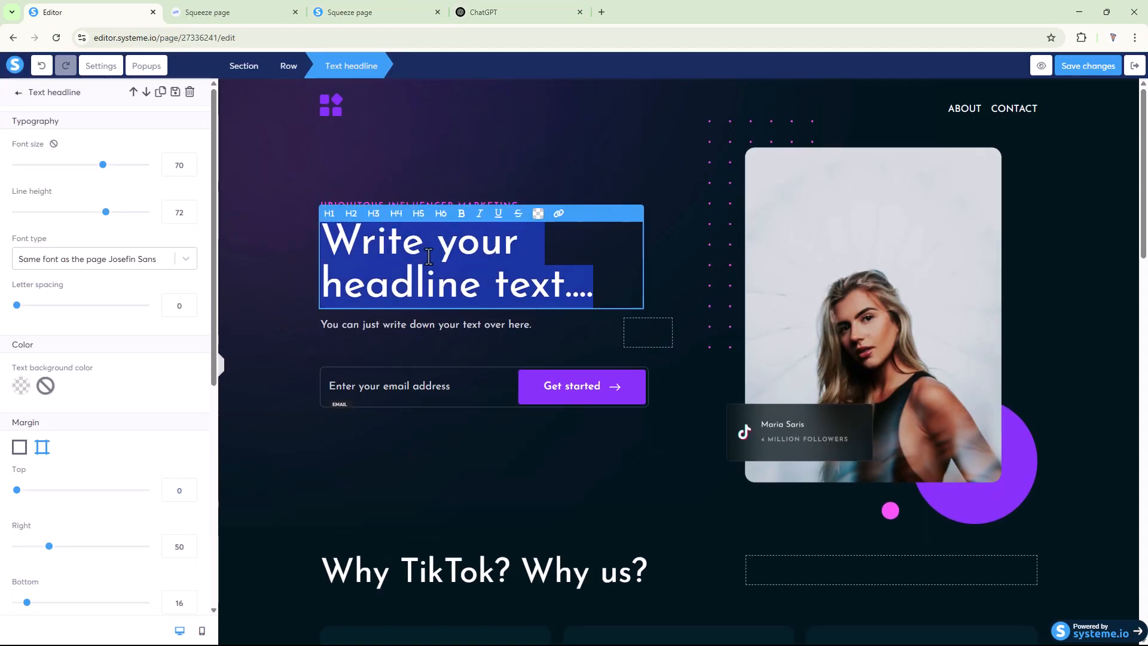
{"action": "key", "text": "ctrl+v"}
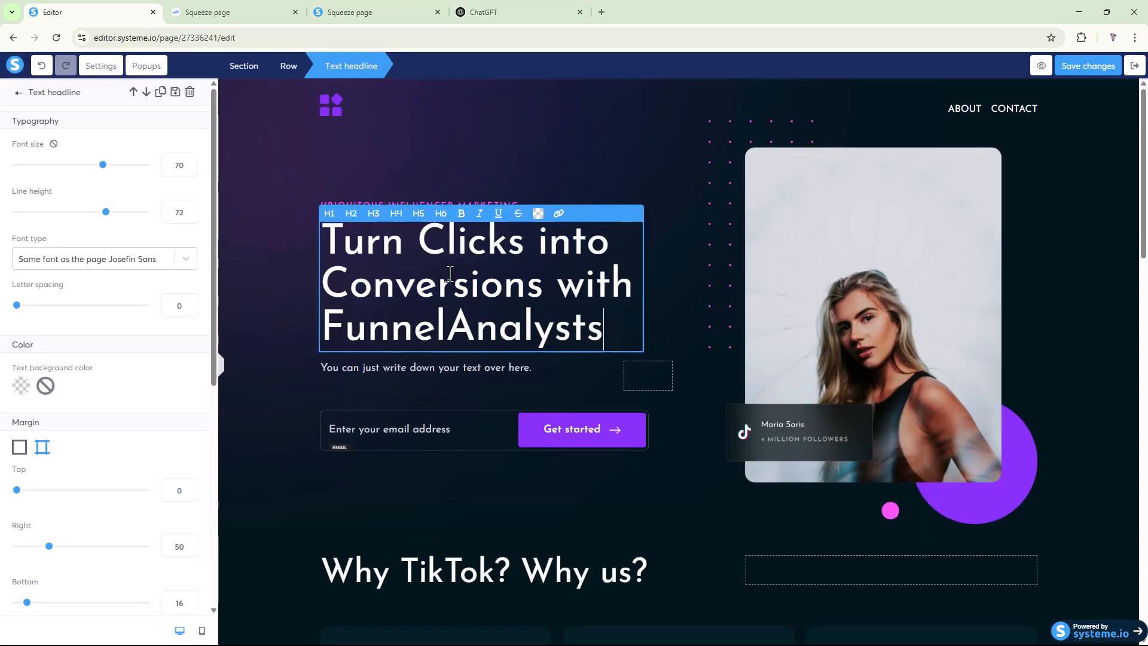
Replace the hero paragraph with ChatGPT's subtext "Your business deserves a high-converting sales funnel. We build, test, and optimize for you.".
{"action": "left_click", "coordinate": [457, 10]}
{"action": "scroll", "coordinate": [483, 365], "scroll_direction": "down", "scroll_amount": 1}
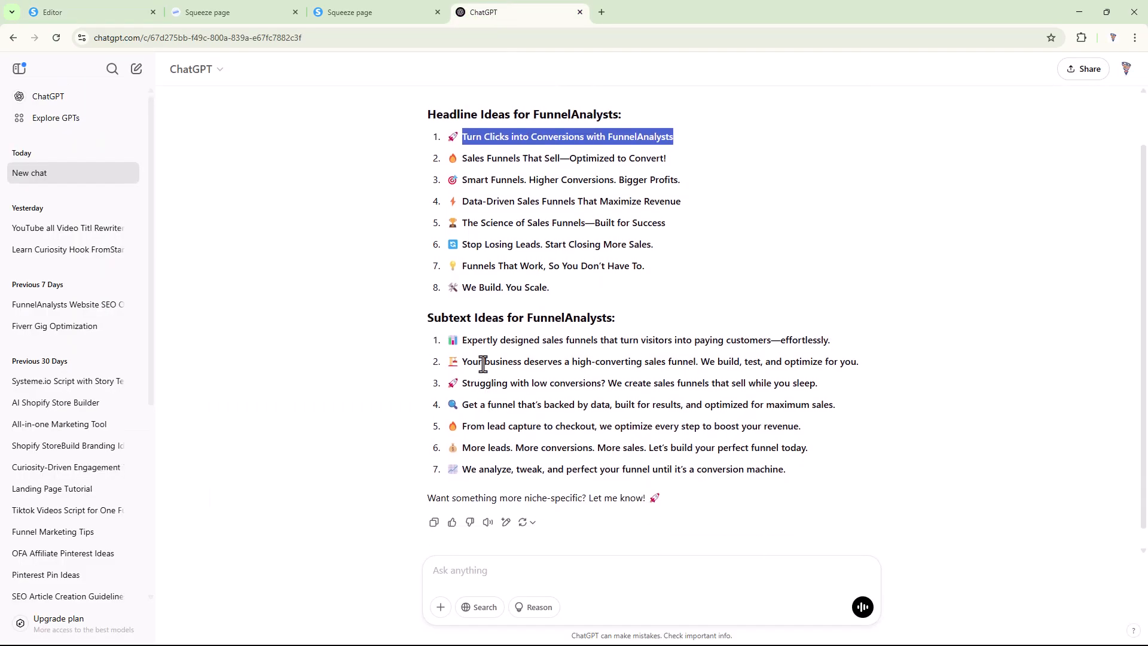
{"action": "left_click_drag", "start_coordinate": [462, 362], "coordinate": [863, 363]}
{"action": "key", "text": "ctrl+c"}
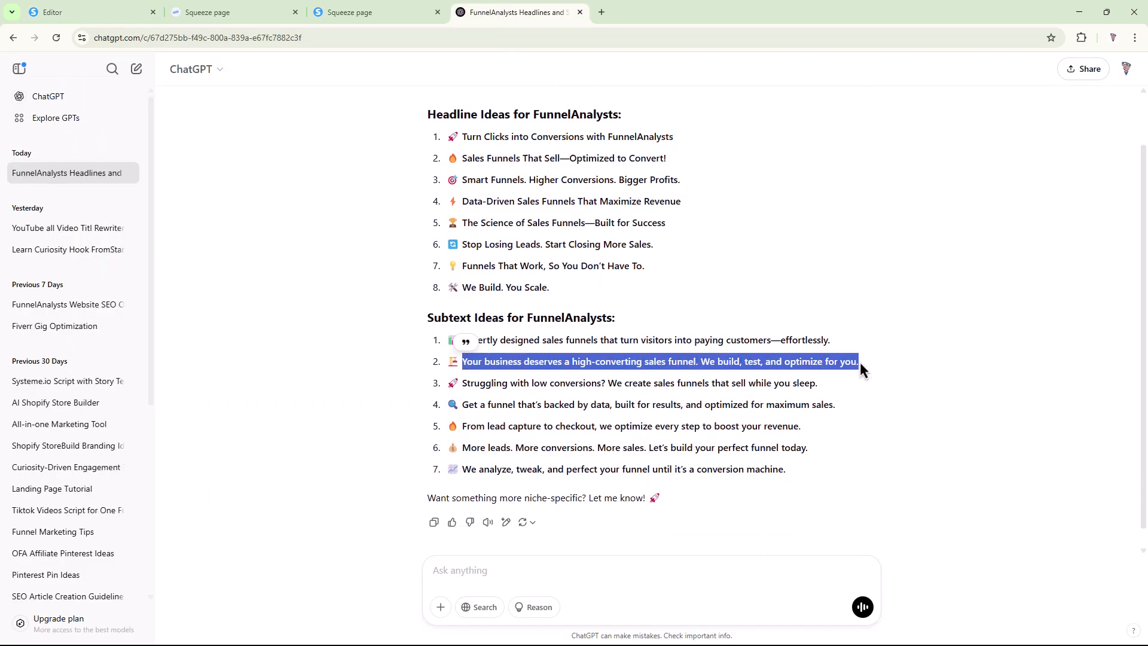
{"action": "left_click", "coordinate": [110, 10]}
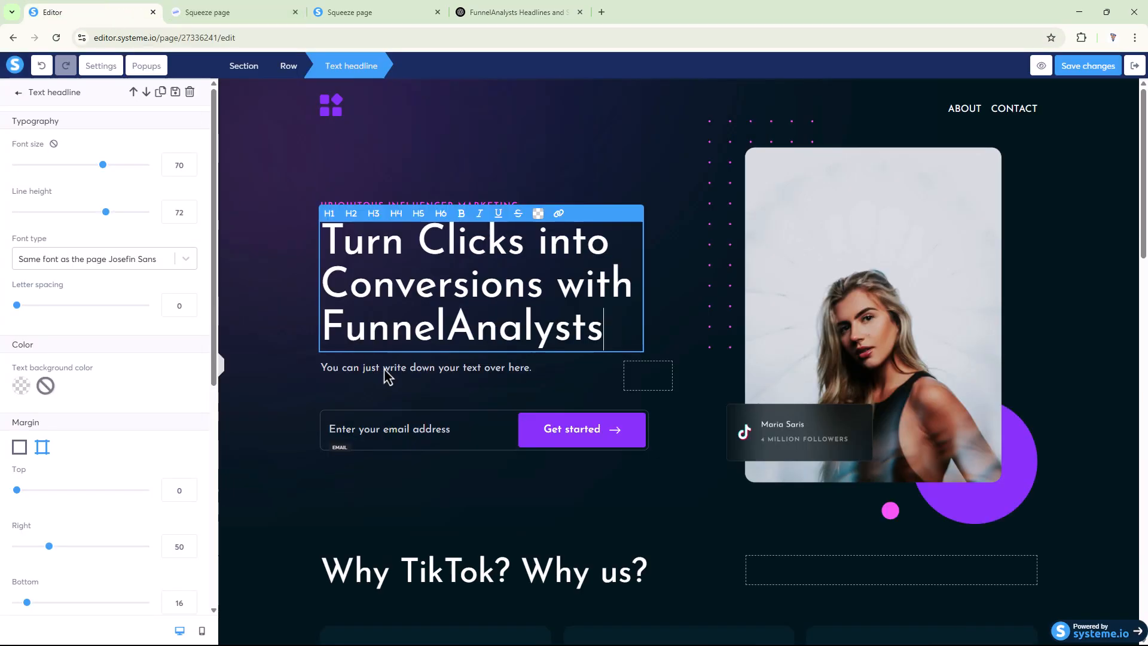
{"action": "left_click", "coordinate": [429, 368]}
{"action": "key", "text": "ctrl+a"}
{"action": "key", "text": "ctrl+v"}
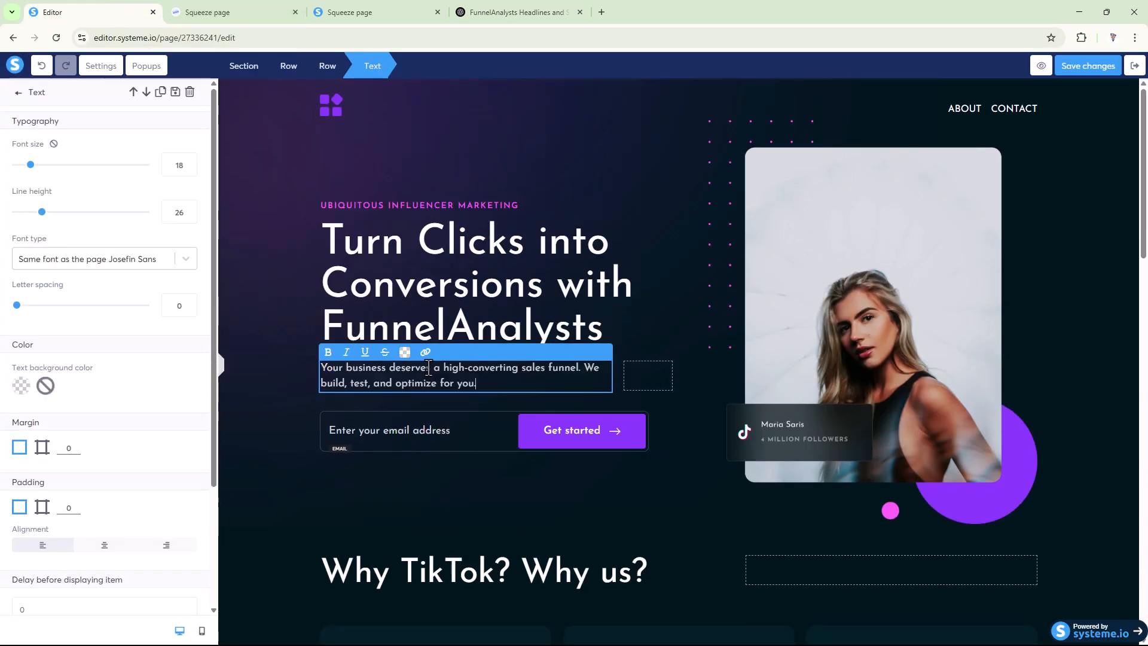
{"action": "left_click", "coordinate": [278, 278]}
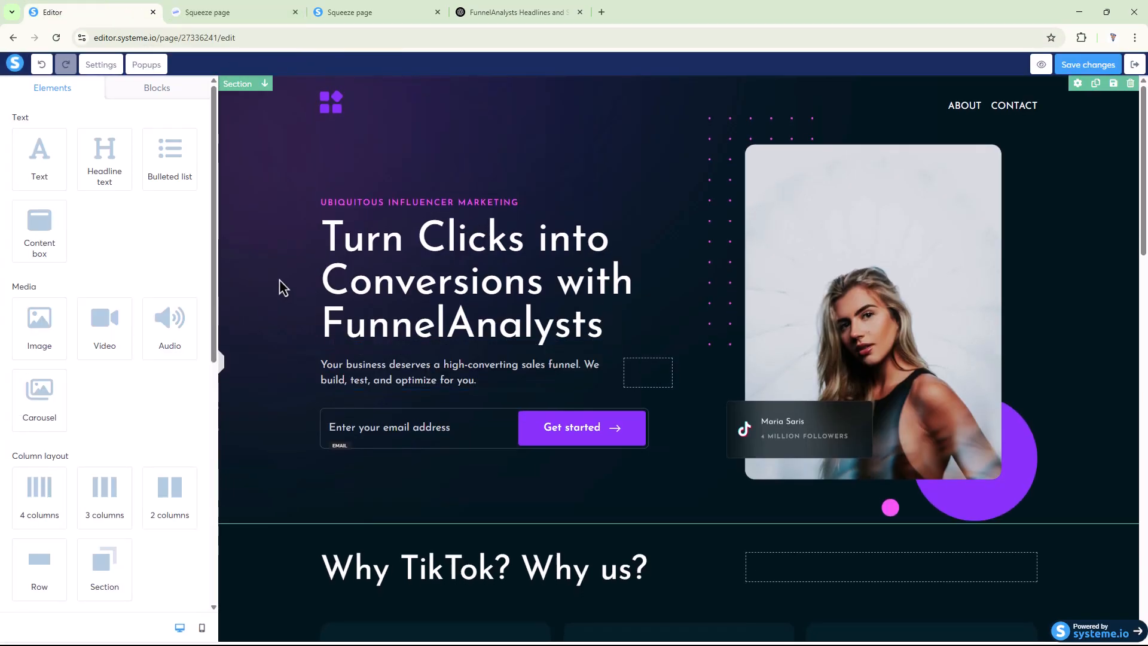
Set the hero paragraph's font size to 24 and its line height to 40.
{"action": "left_click", "coordinate": [425, 378]}
{"action": "key", "text": "ctrl+a"}
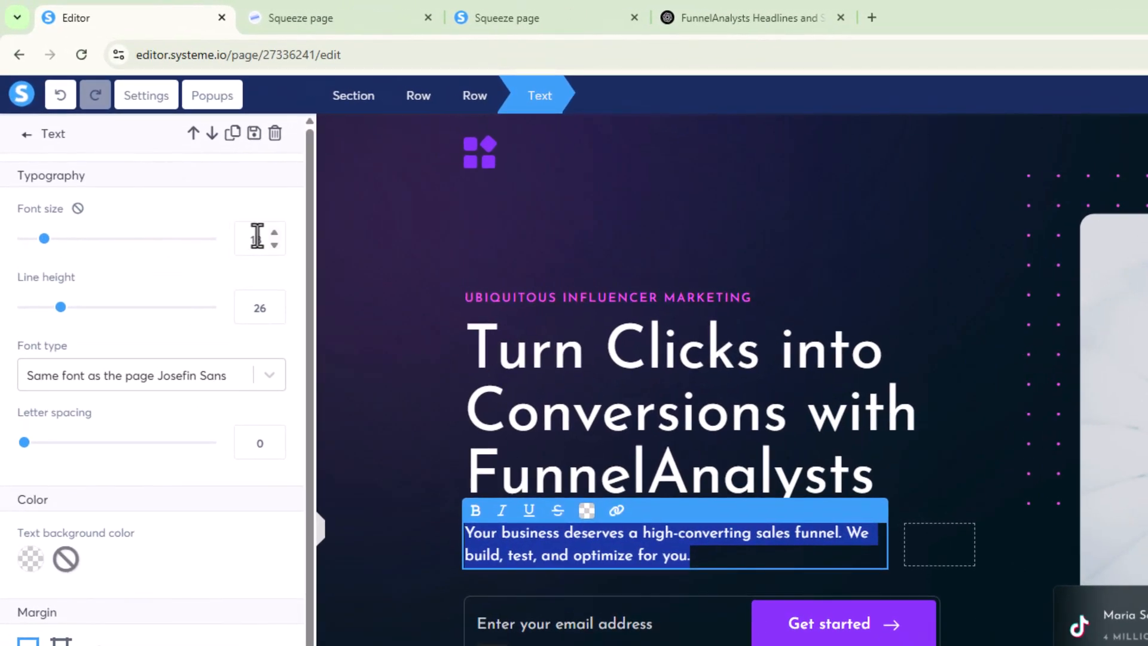
{"action": "left_click", "coordinate": [275, 234]}
{"action": "left_click", "coordinate": [274, 234]}
{"action": "left_click", "coordinate": [275, 233]}
{"action": "left_click", "coordinate": [274, 233]}
{"action": "left_click", "coordinate": [275, 233]}
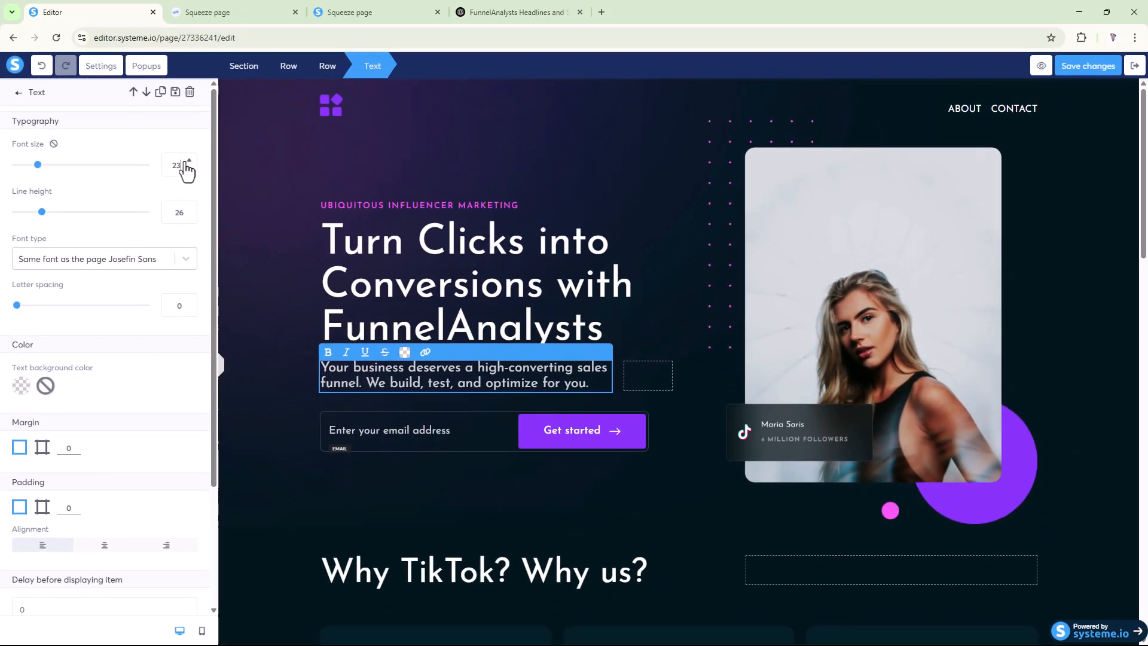
{"action": "left_click", "coordinate": [187, 161]}
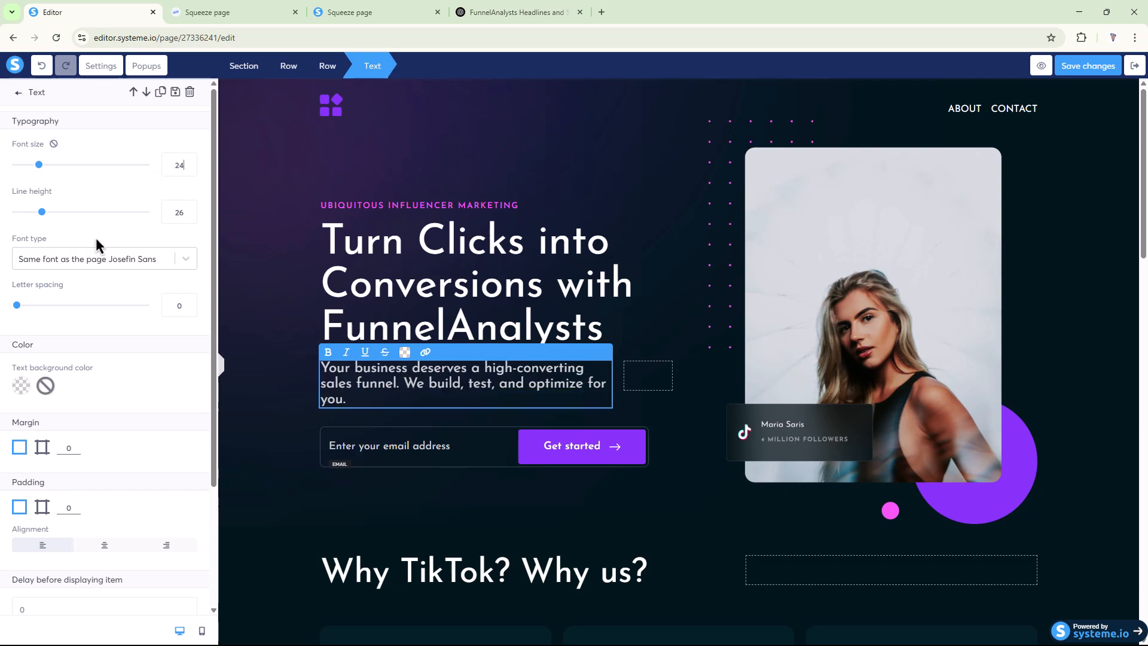
{"action": "left_click_drag", "start_coordinate": [42, 214], "coordinate": [62, 217]}
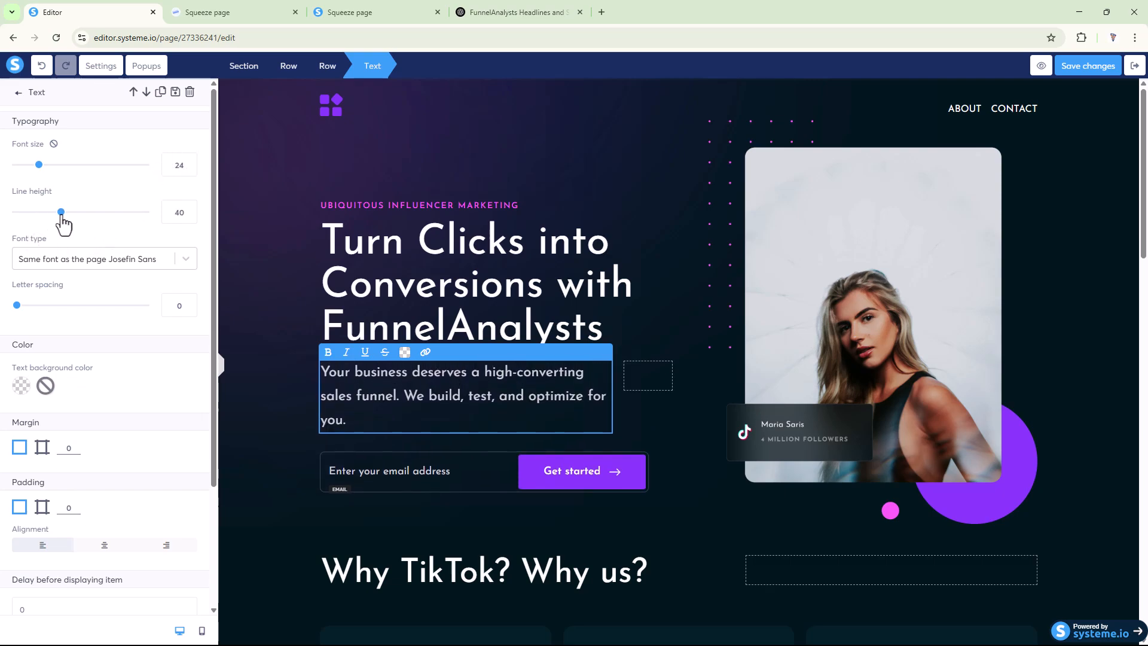
{"action": "left_click", "coordinate": [361, 208]}
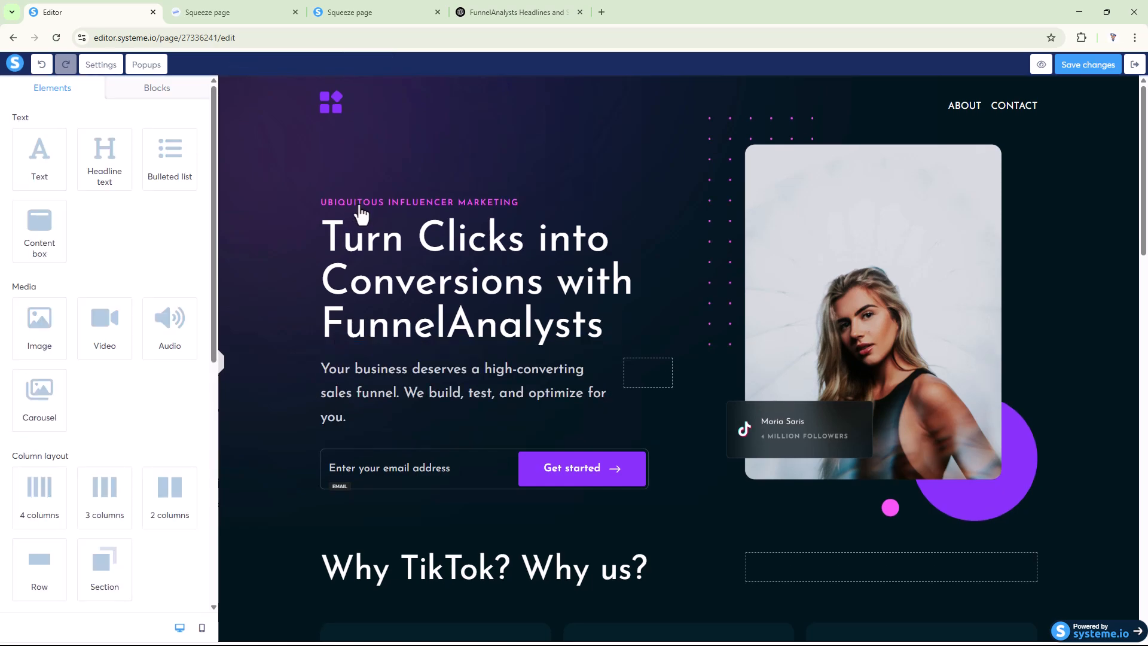
Replace the small tagline above the hero headline with "Sales Funnel Expert".
{"action": "triple_click", "coordinate": [440, 205]}
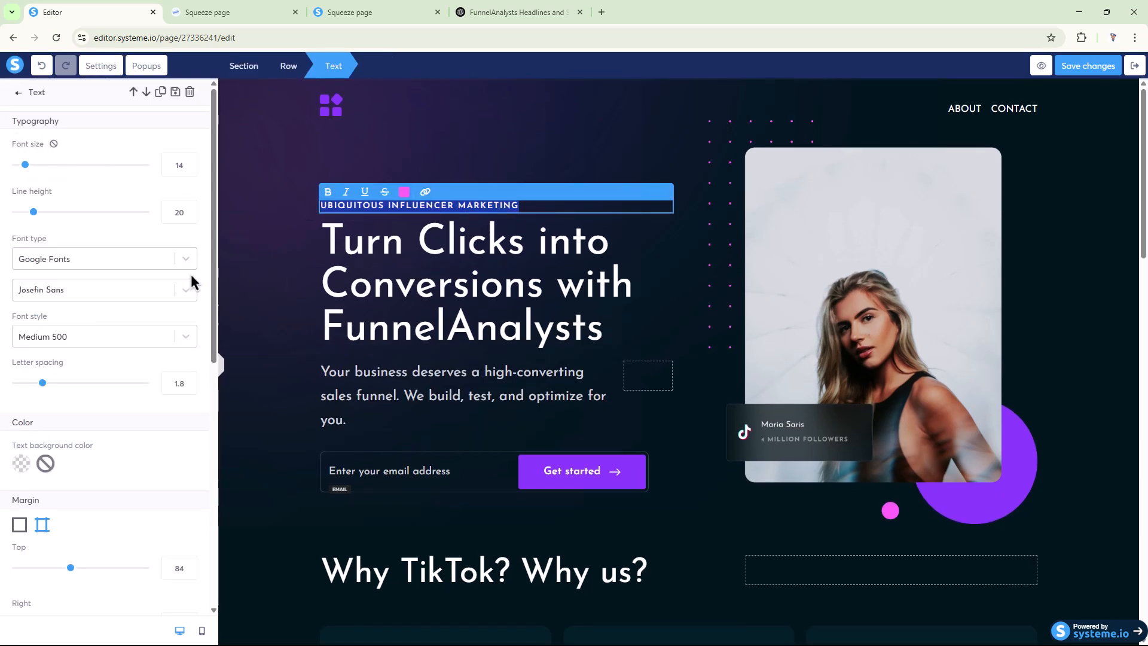
{"action": "type", "text": "S"}
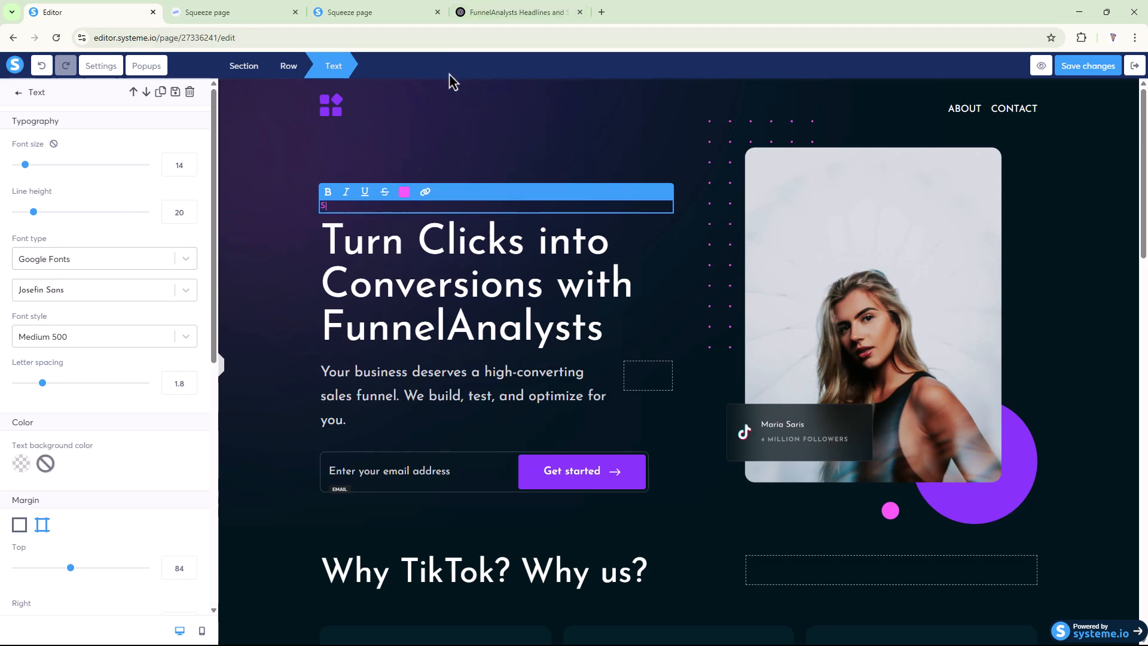
{"action": "key", "text": "BackSpace"}
{"action": "type", "text": "Sales Funnel Expert"}
{"action": "left_click", "coordinate": [446, 130]}
Increase the font size of the "Sales Funnel Expert" tagline to 17.
{"action": "left_click", "coordinate": [382, 204]}
{"action": "left_click", "coordinate": [191, 163]}
{"action": "left_click", "coordinate": [191, 162]}
{"action": "left_click", "coordinate": [485, 169]}
{"action": "left_click", "coordinate": [390, 204]}
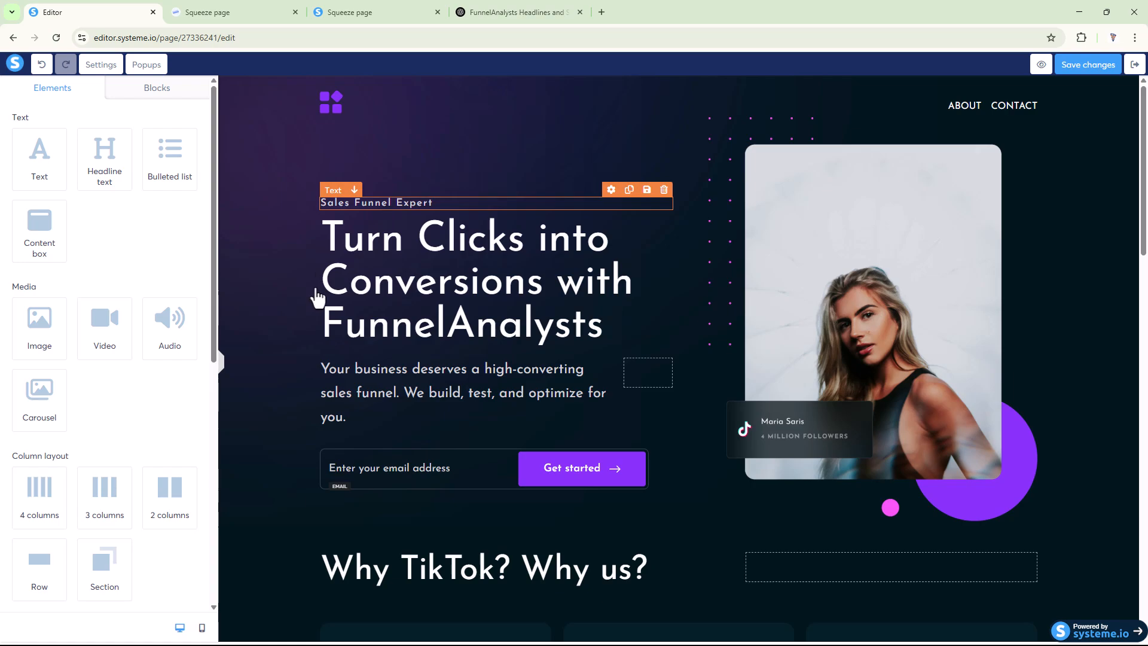
{"action": "left_click", "coordinate": [361, 237]}
Try red and purple on the "Sales Funnel Expert" tagline, and settle on the default yellow text color F8E71C.
{"action": "left_click", "coordinate": [407, 205]}
{"action": "key", "text": "ctrl+a"}
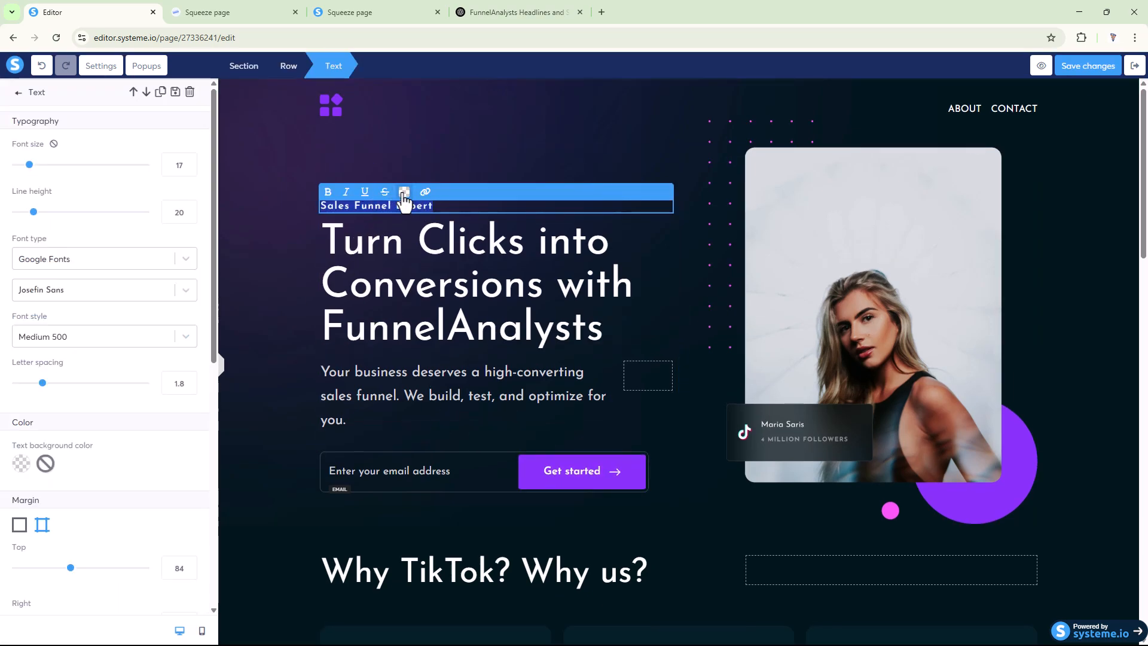
{"action": "left_click", "coordinate": [404, 192]}
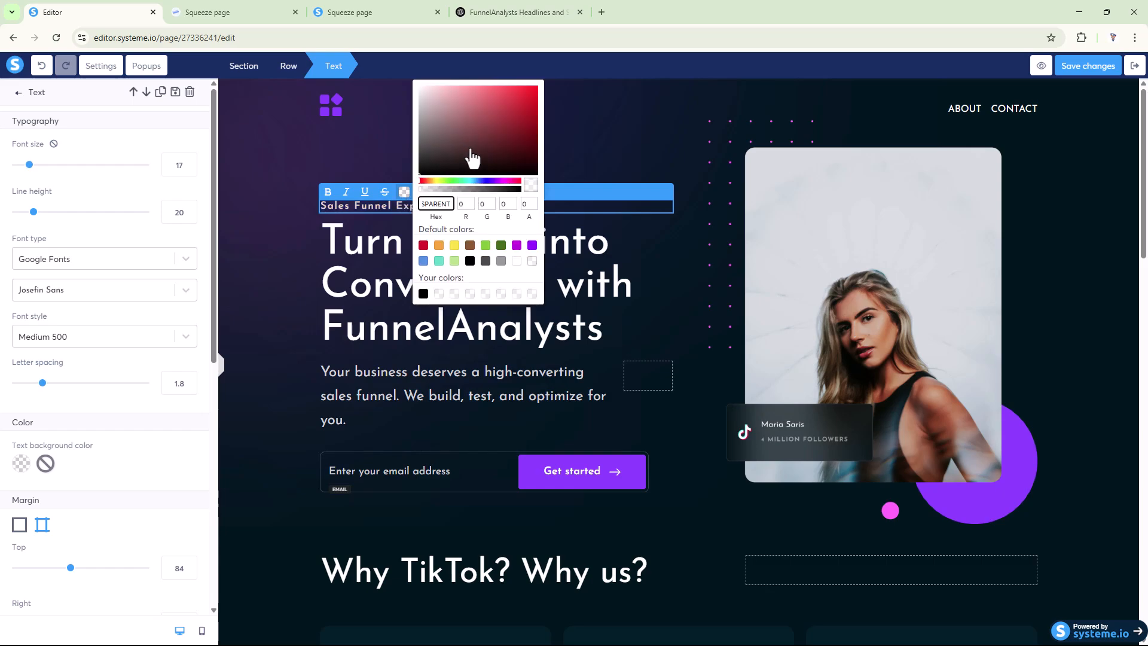
{"action": "left_click", "coordinate": [536, 88]}
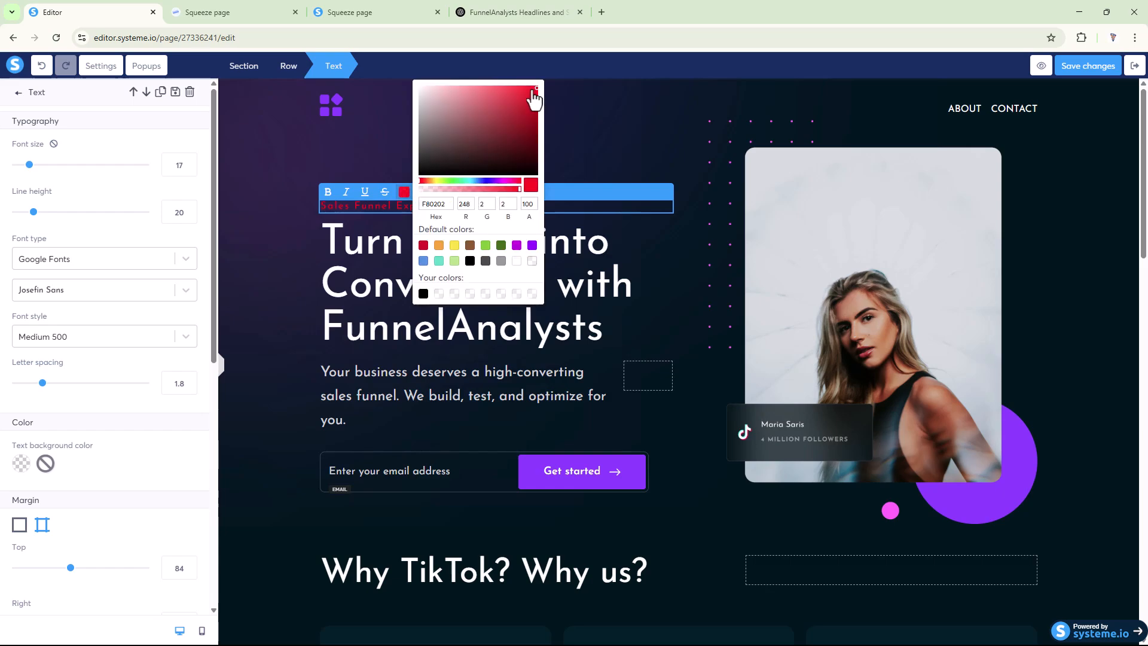
{"action": "left_click", "coordinate": [532, 245]}
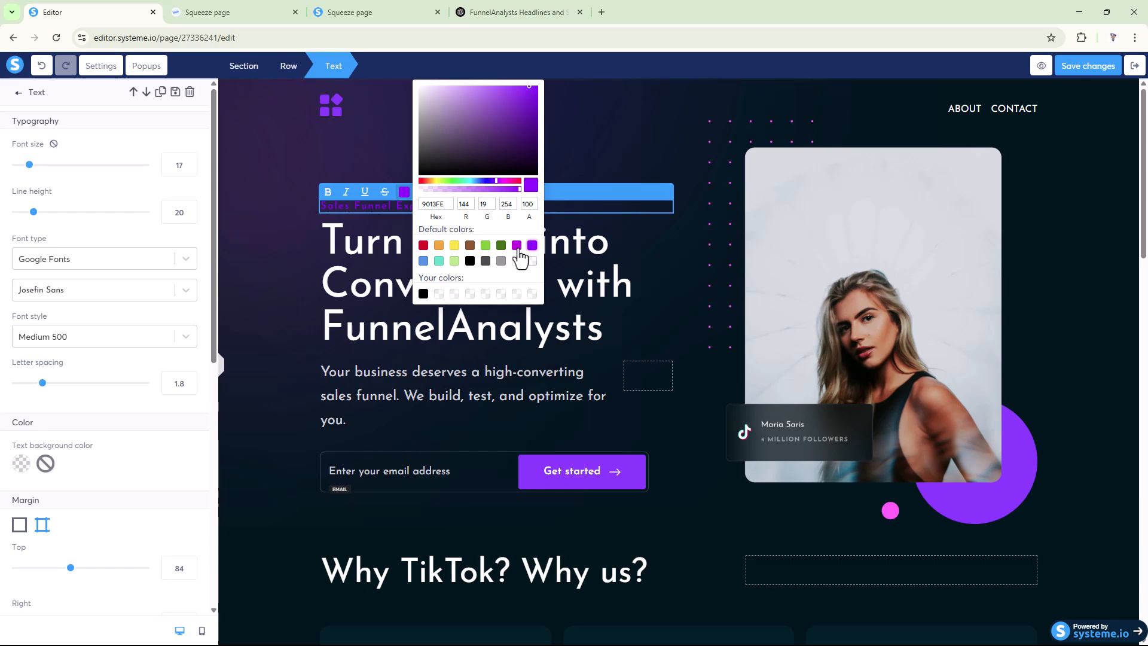
{"action": "left_click", "coordinate": [454, 245]}
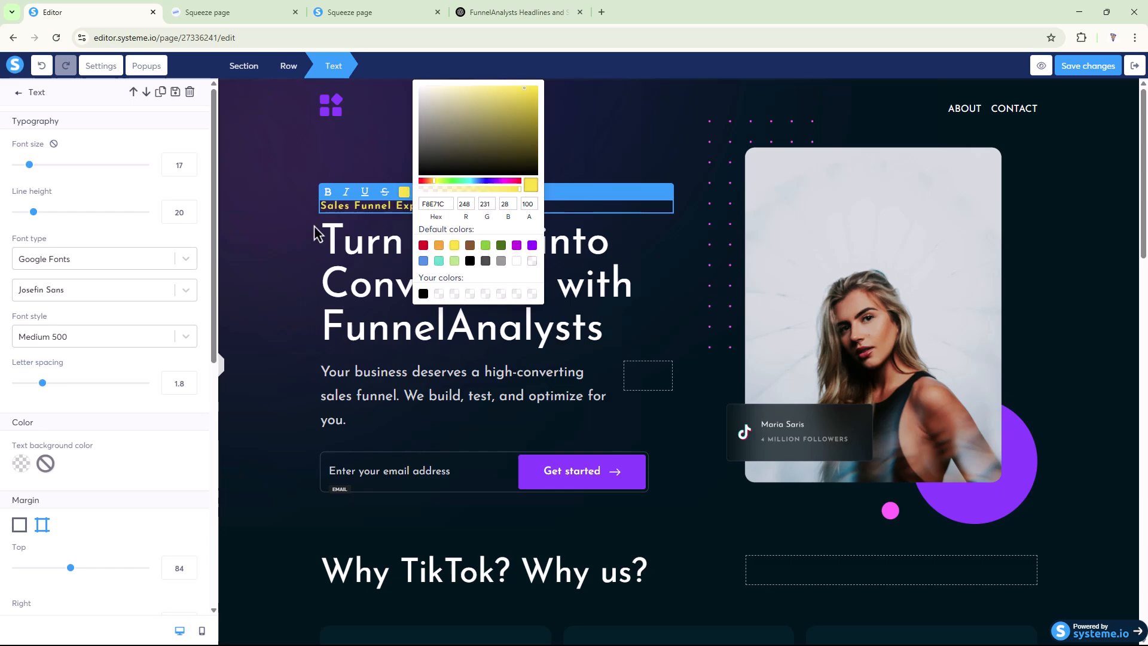
{"action": "left_click", "coordinate": [307, 220]}
Inspect the settings of the hero form's email input and its Get started button.
{"action": "scroll", "coordinate": [487, 343], "scroll_direction": "down", "scroll_amount": 1}
{"action": "scroll", "coordinate": [466, 323], "scroll_direction": "down", "scroll_amount": 2}
{"action": "scroll", "coordinate": [667, 313], "scroll_direction": "up", "scroll_amount": 3}
{"action": "scroll", "coordinate": [459, 471], "scroll_direction": "down", "scroll_amount": 3}
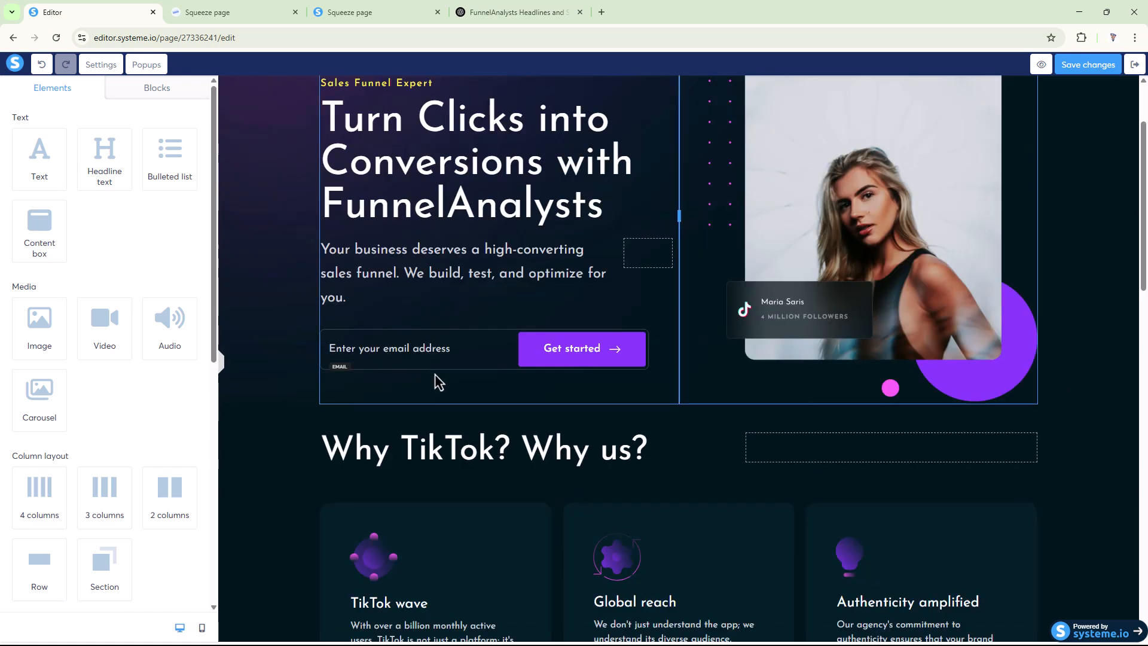
{"action": "left_click", "coordinate": [408, 353]}
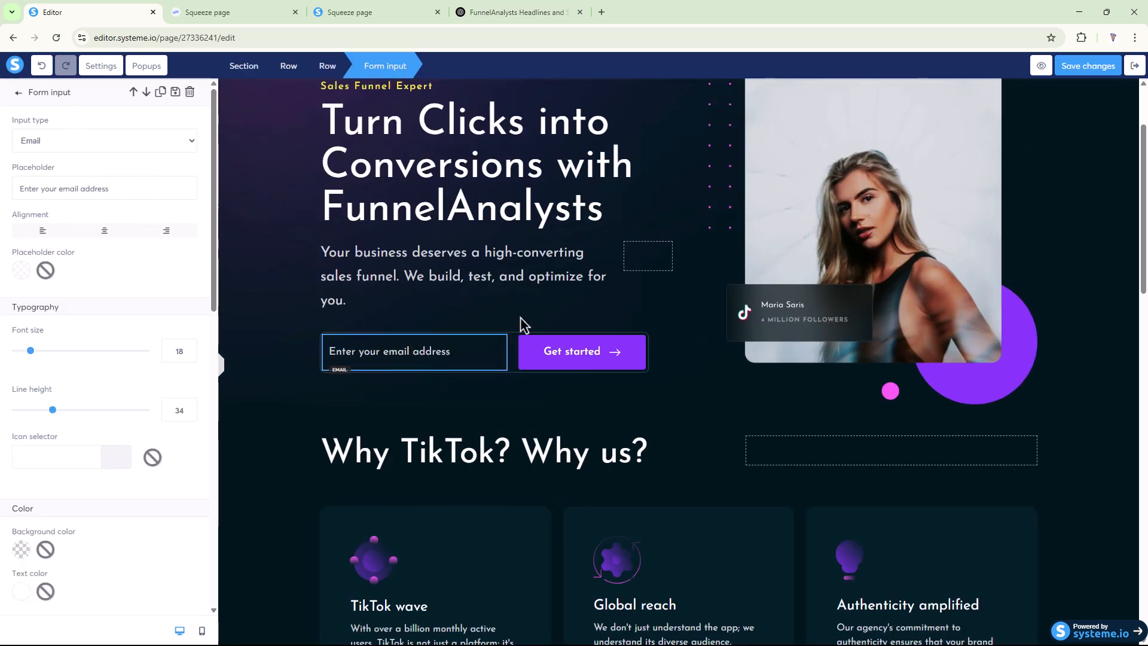
{"action": "left_click", "coordinate": [565, 359]}
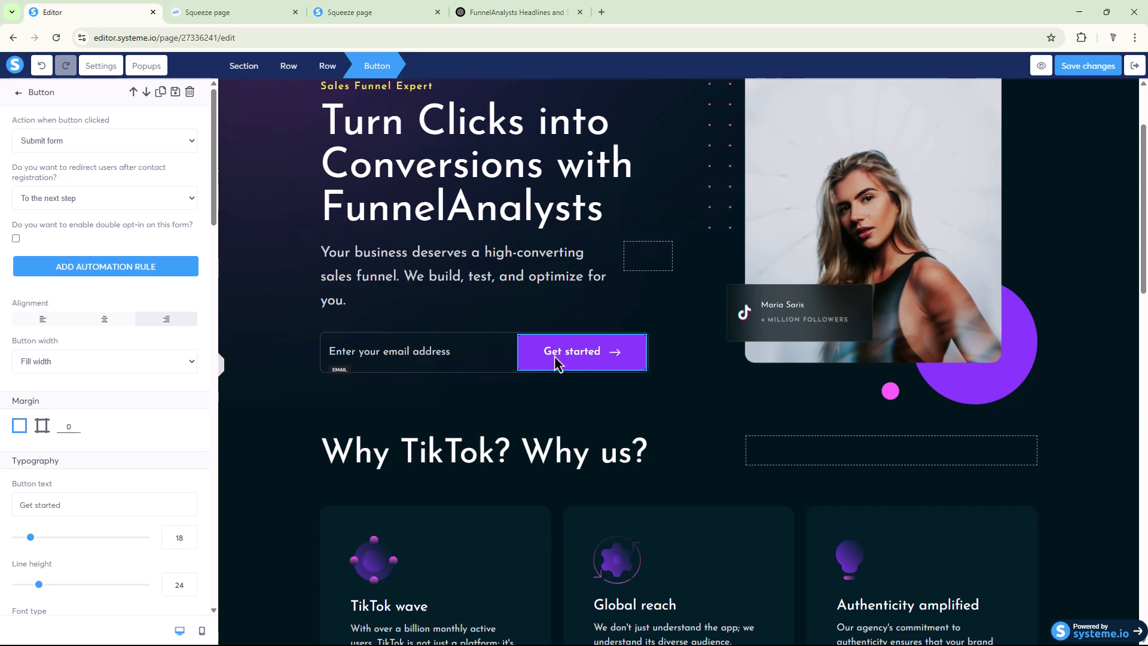
Set the hero Get started button's post-registration redirect to a custom URL and open funnelanalysts.com in a new browser tab.
{"action": "left_click", "coordinate": [81, 200]}
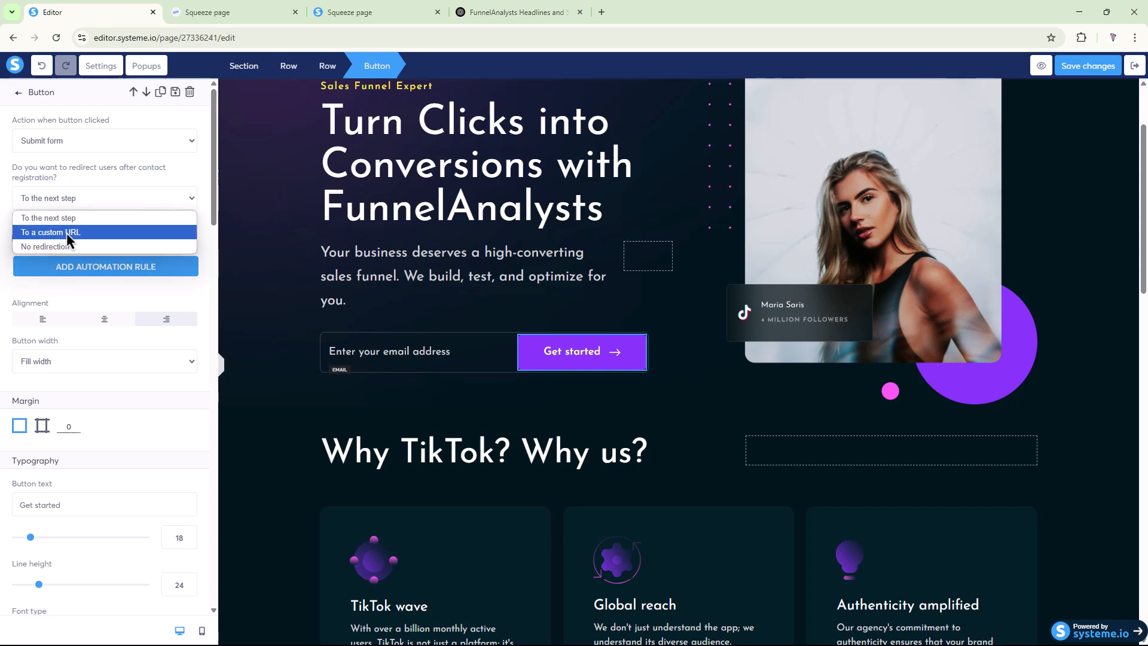
{"action": "left_click", "coordinate": [66, 232]}
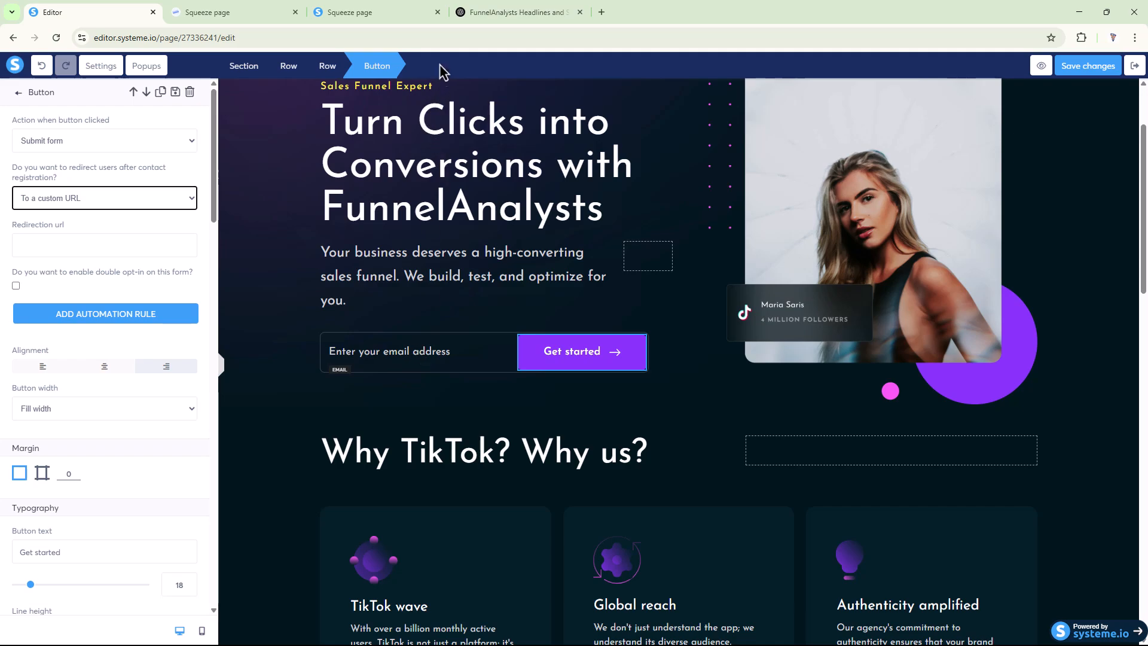
{"action": "left_click", "coordinate": [602, 12]}
{"action": "type", "text": "funnelana"}
{"action": "type", "text": "lysts.com"}
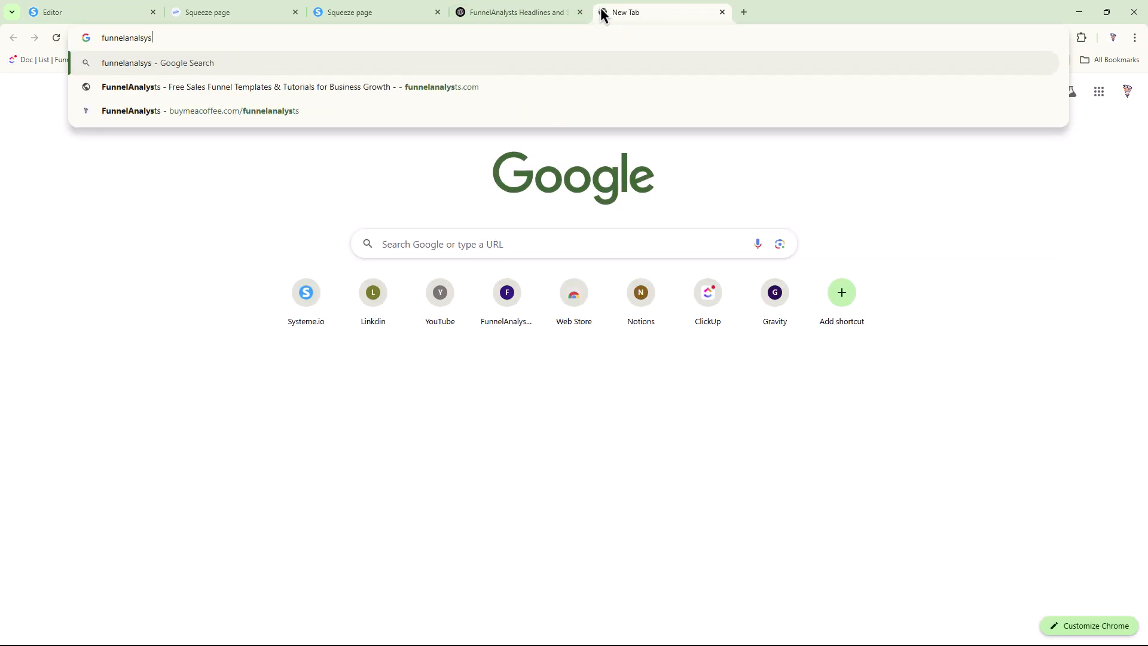
{"action": "key", "text": "Return"}
{"action": "left_click", "coordinate": [71, 12]}
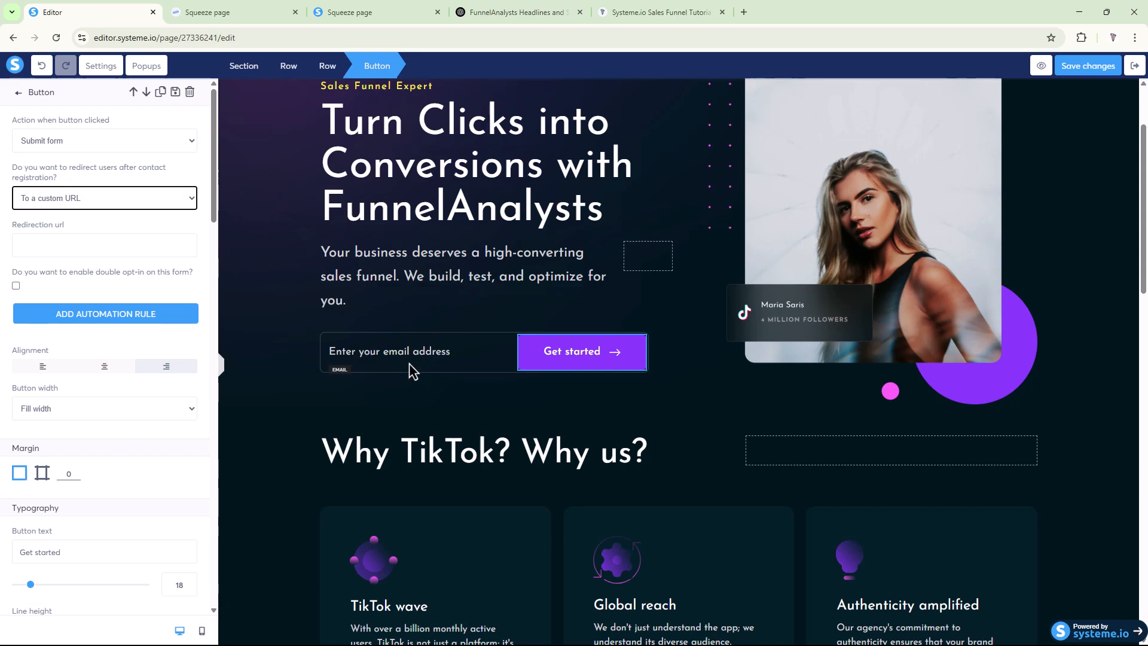
{"action": "left_click", "coordinate": [629, 9]}
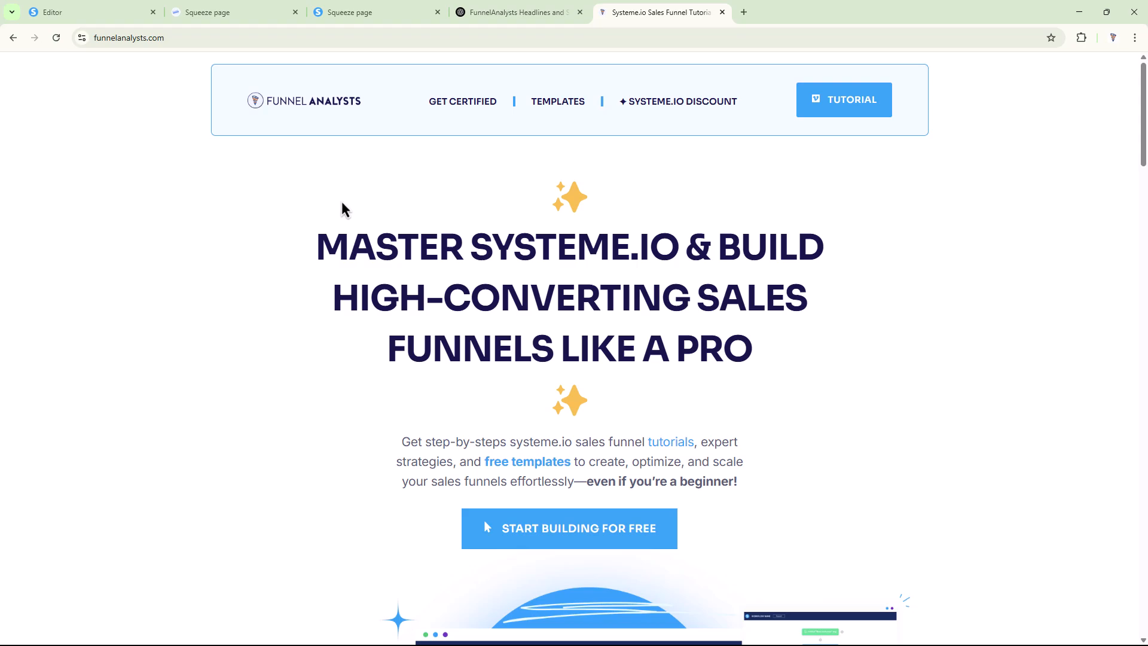
{"action": "left_click", "coordinate": [83, 12]}
{"action": "left_click", "coordinate": [46, 238]}
{"action": "type", "text": "https://funnelanalysts.com/"}
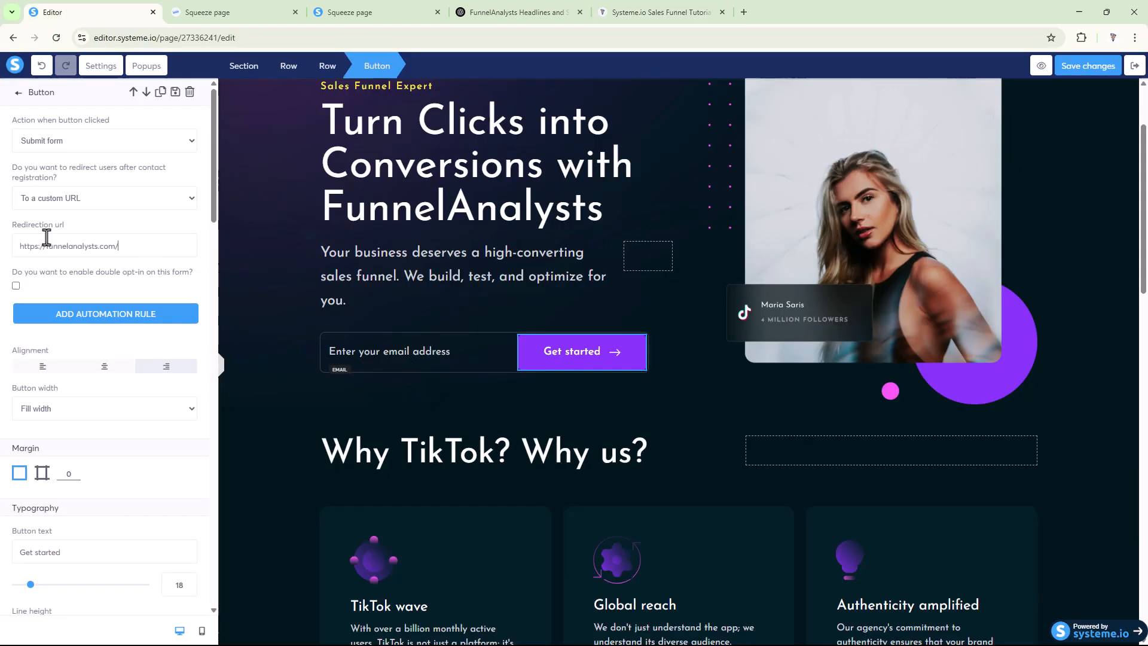
Replace the hero image with GImage.png from the already uploaded images.
{"action": "left_click", "coordinate": [764, 332]}
{"action": "scroll", "coordinate": [872, 257], "scroll_direction": "up", "scroll_amount": 2}
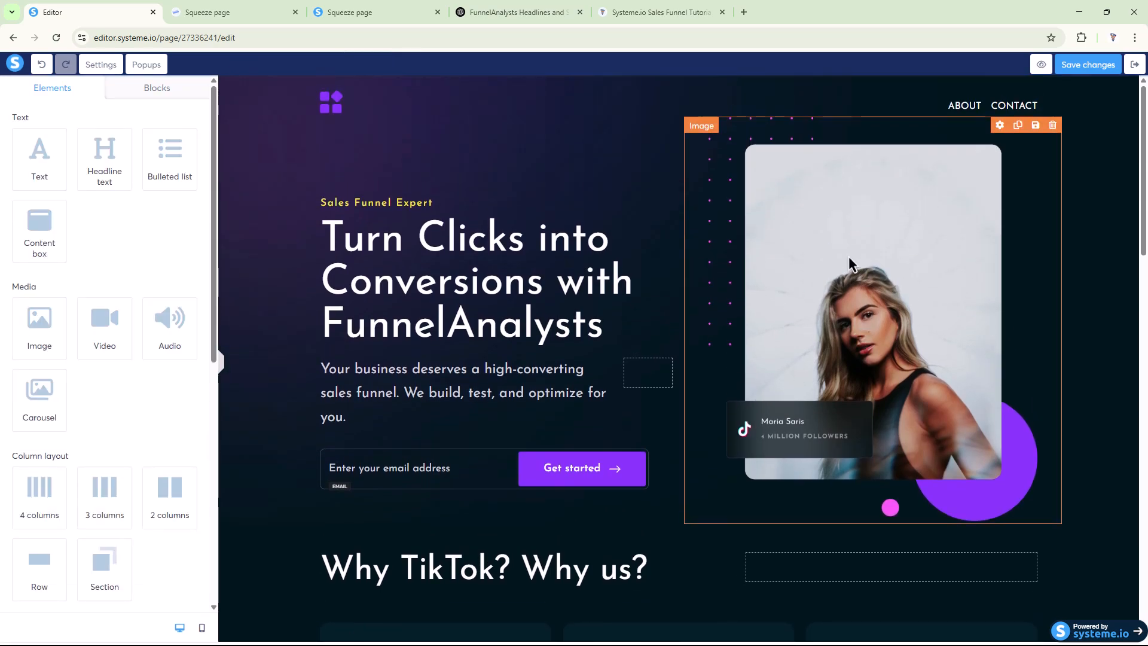
{"action": "left_click", "coordinate": [849, 257]}
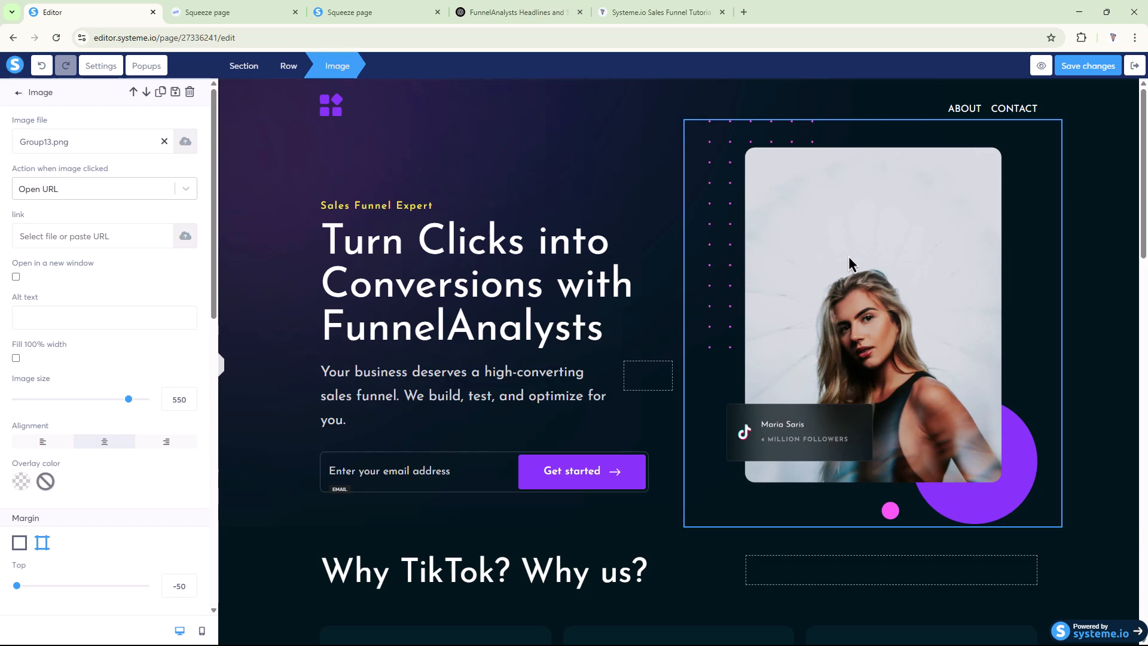
{"action": "left_click", "coordinate": [185, 142]}
{"action": "left_click", "coordinate": [573, 386]}
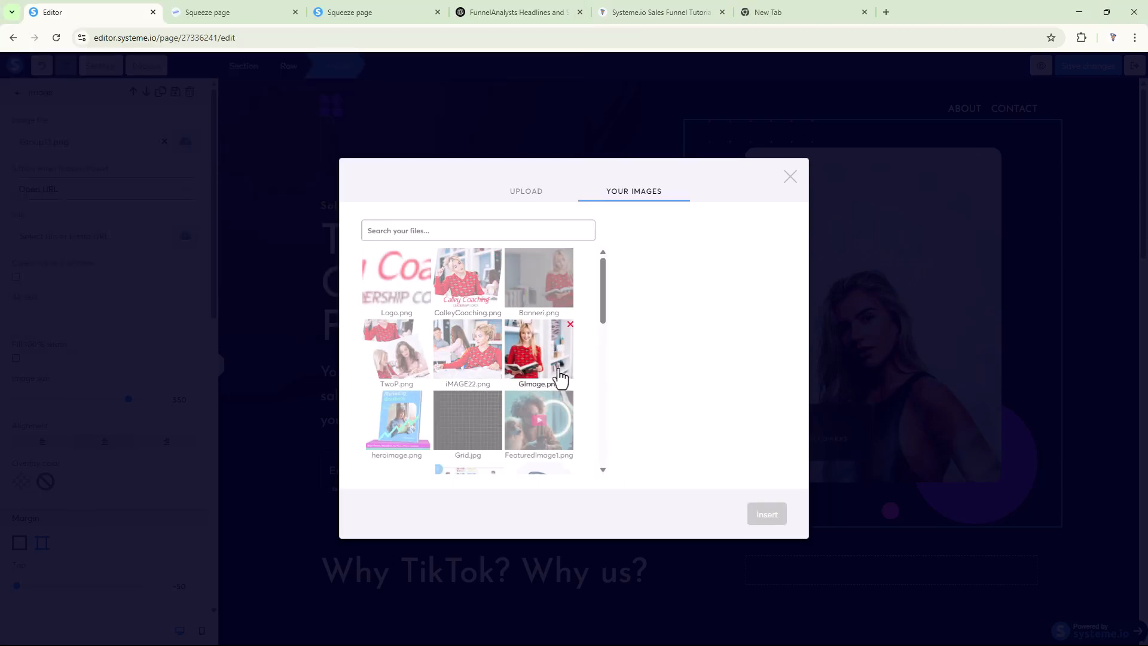
{"action": "left_click", "coordinate": [535, 368]}
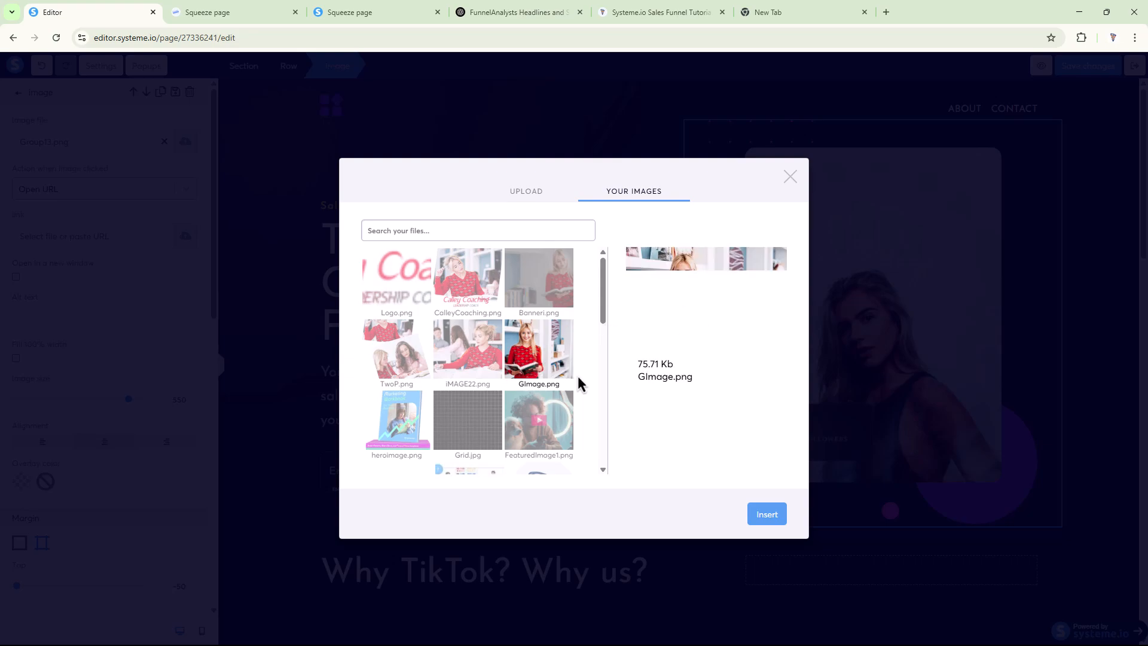
{"action": "left_click", "coordinate": [766, 514]}
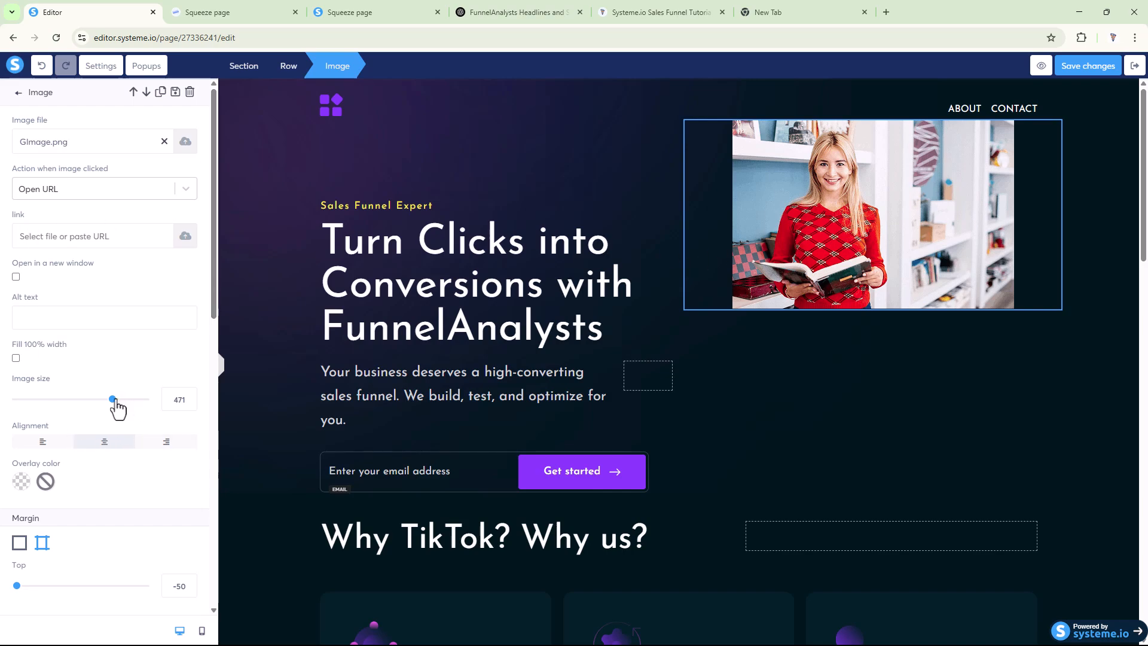
Set the hero image's size to 630 and its top margin to 140, and check the layout with the settings sidebar collapsed.
{"action": "left_click", "coordinate": [144, 398]}
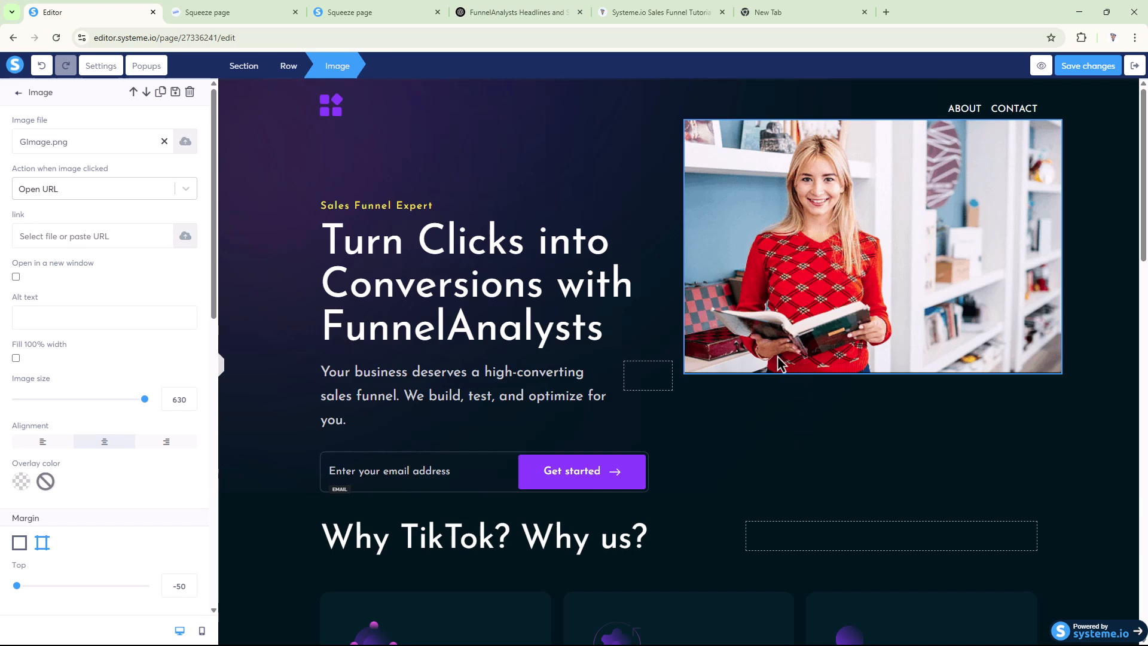
{"action": "left_click", "coordinate": [653, 172]}
{"action": "left_click", "coordinate": [765, 213]}
{"action": "scroll", "coordinate": [99, 442], "scroll_direction": "down", "scroll_amount": 4}
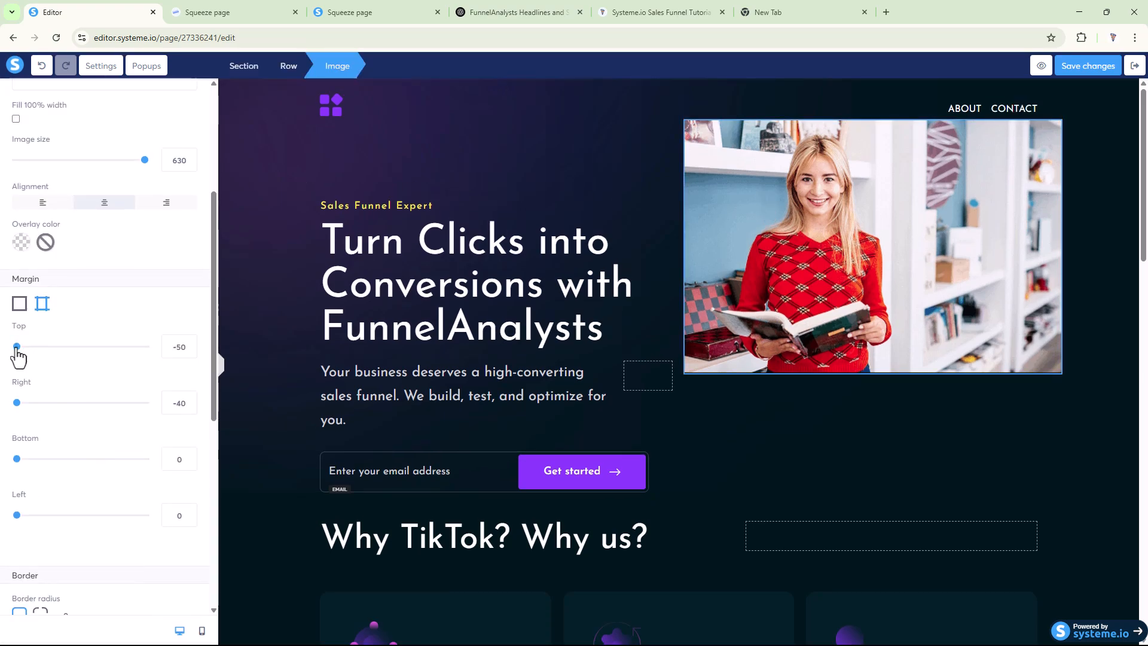
{"action": "left_click_drag", "start_coordinate": [17, 346], "coordinate": [108, 346]}
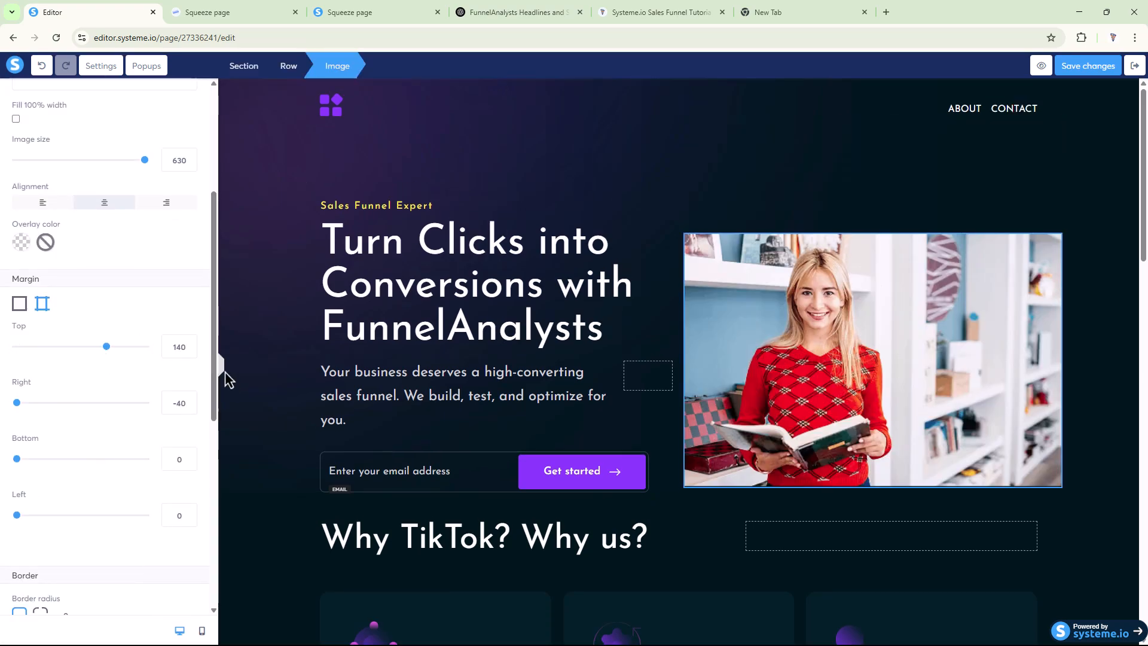
{"action": "left_click", "coordinate": [225, 371]}
{"action": "left_click", "coordinate": [743, 194]}
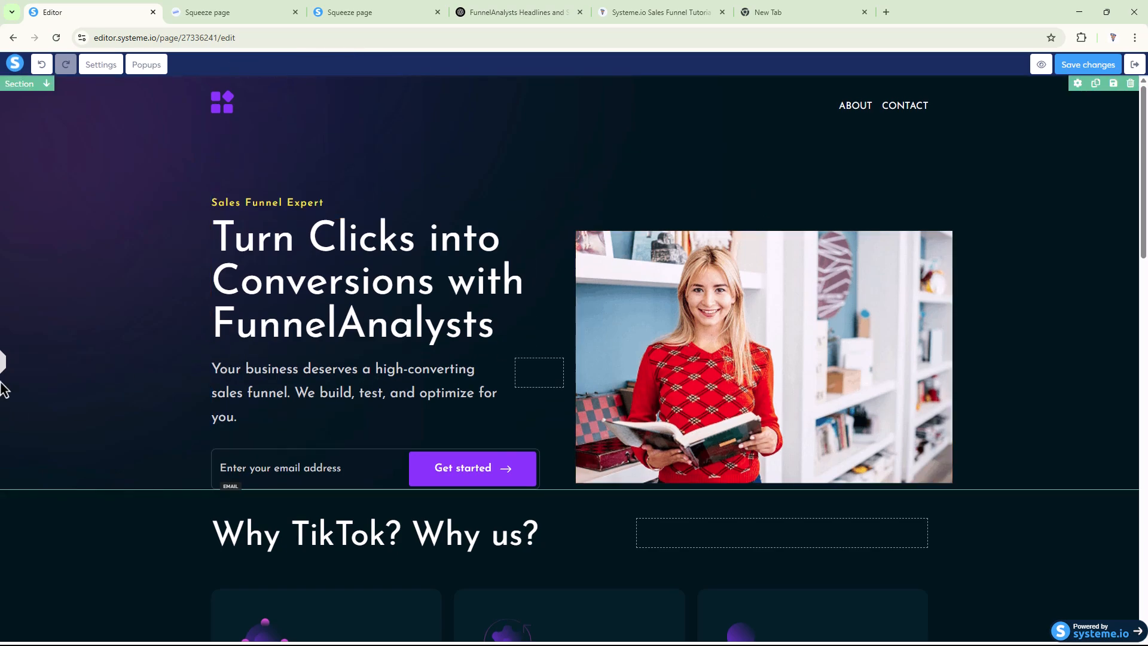
{"action": "left_click", "coordinate": [4, 365]}
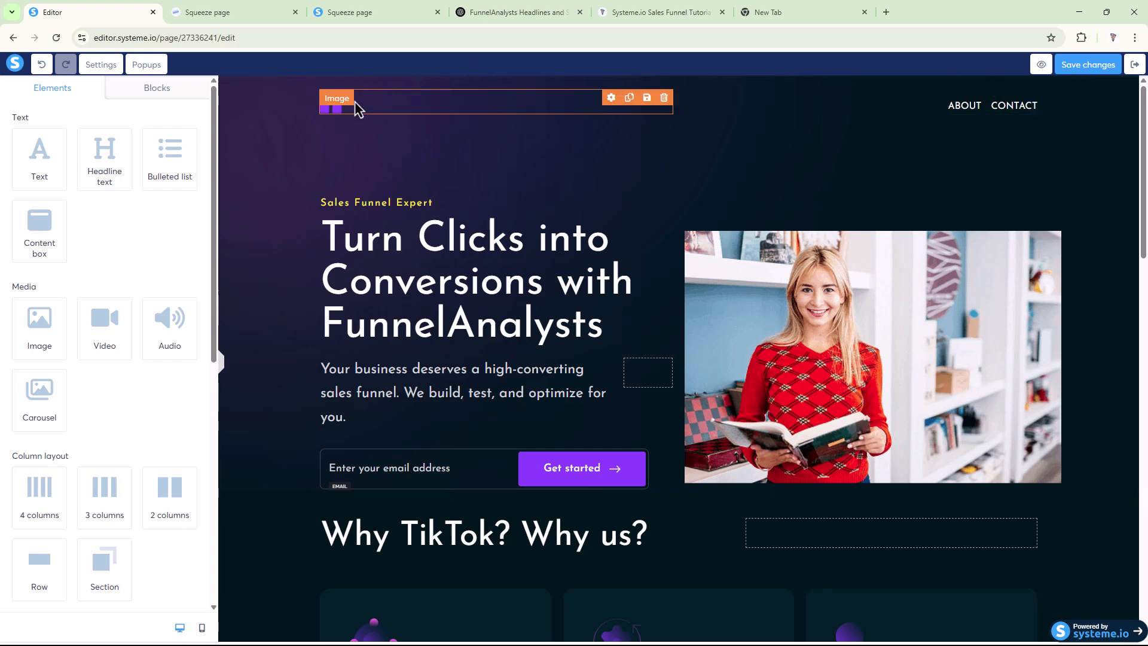
Delete the purple logo image and the whole header row containing the ABOUT and CONTACT links.
{"action": "left_click", "coordinate": [664, 98]}
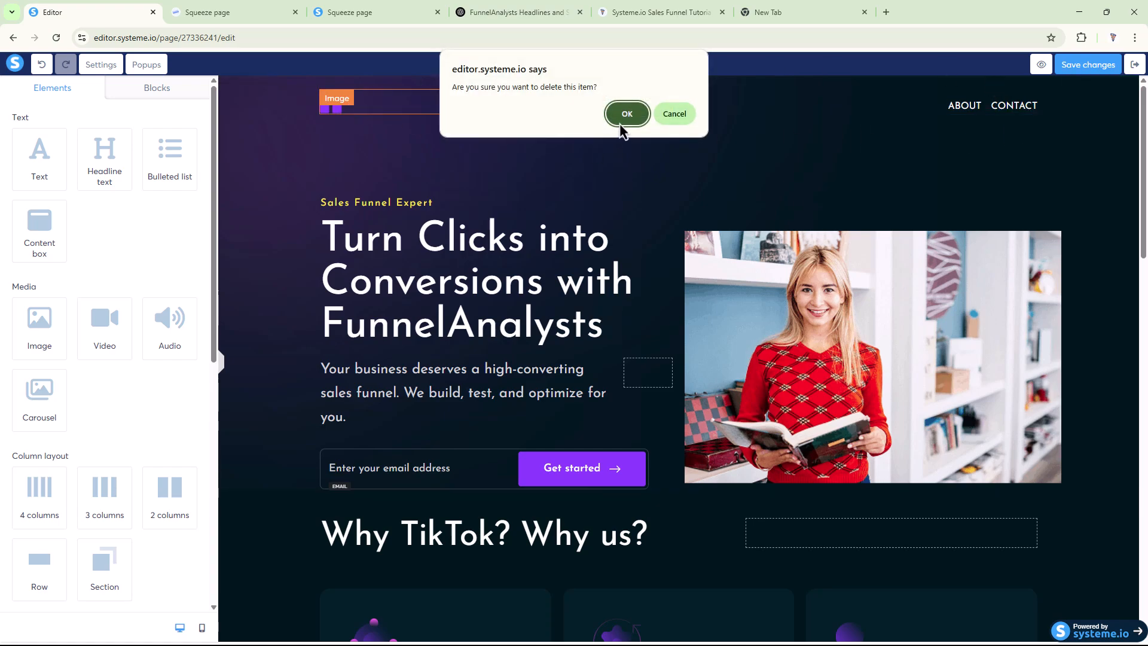
{"action": "left_click", "coordinate": [622, 113]}
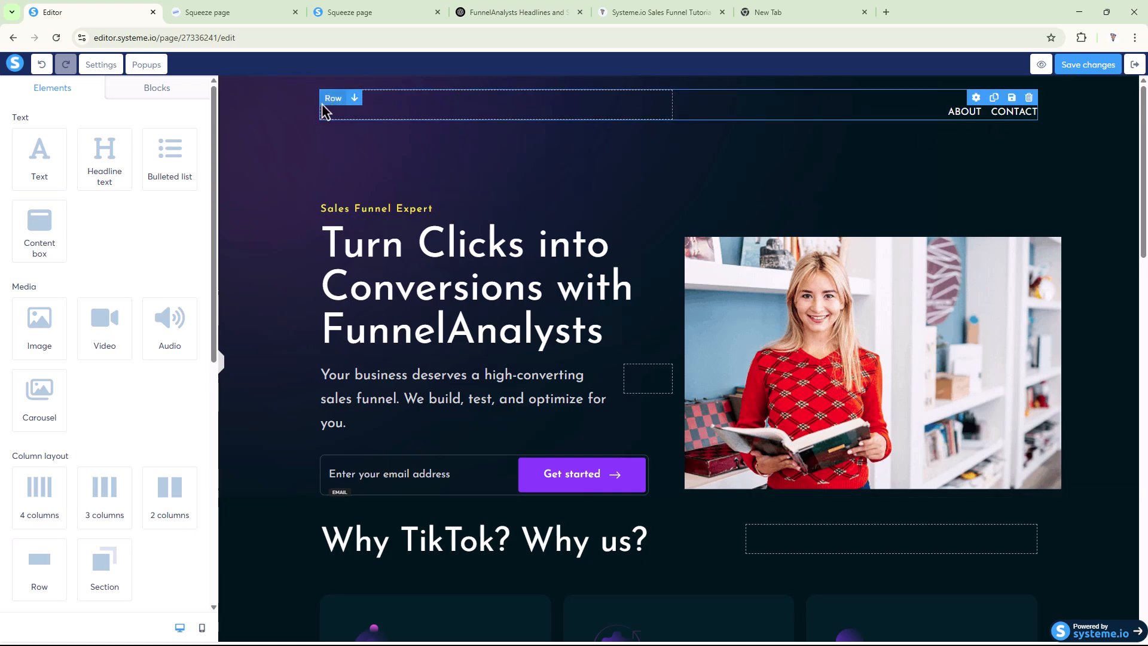
{"action": "left_click", "coordinate": [387, 107]}
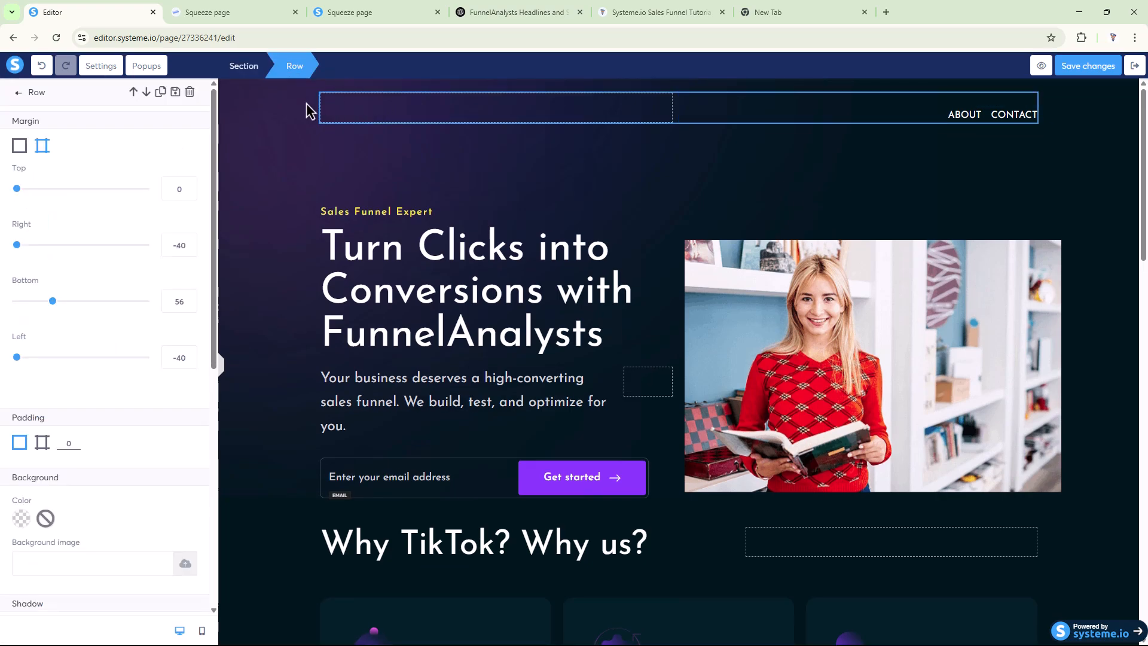
{"action": "left_click", "coordinate": [189, 92]}
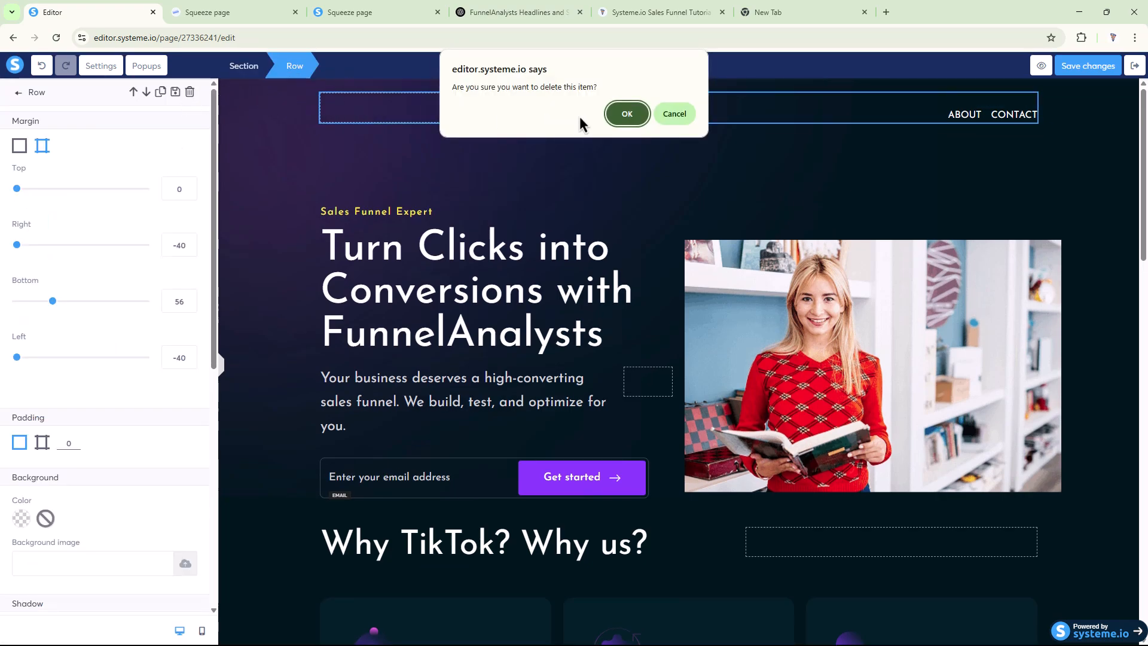
{"action": "left_click", "coordinate": [610, 114]}
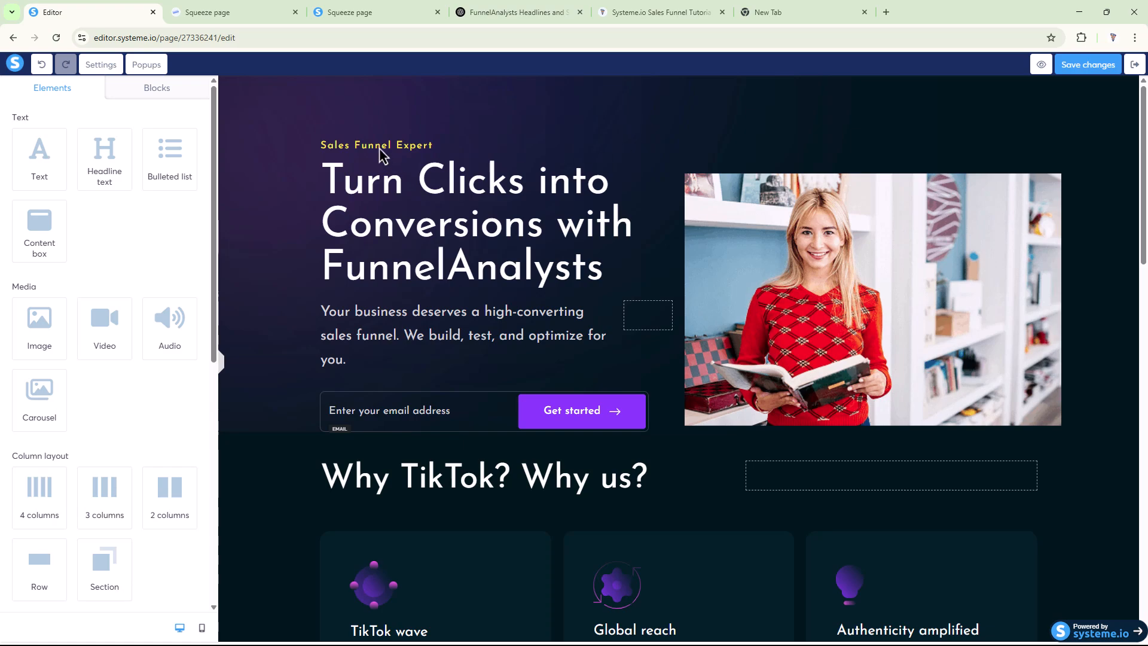
Slightly increase the font size of the "Sales Funnel Expert" tagline above the hero headline.
{"action": "left_click", "coordinate": [399, 153]}
{"action": "left_click", "coordinate": [183, 165]}
{"action": "left_click", "coordinate": [289, 178]}
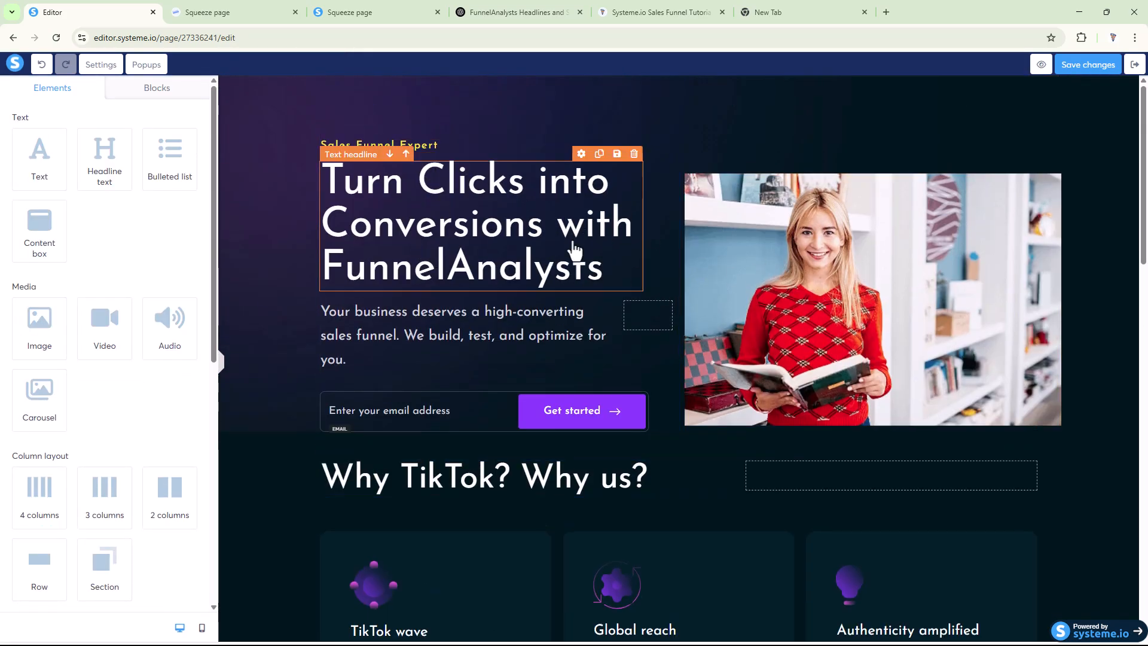
Try white as the background of the "Why TikTok? Why us?" section, and settle on the default purple 9013FE.
{"action": "scroll", "coordinate": [725, 281], "scroll_direction": "down", "scroll_amount": 5}
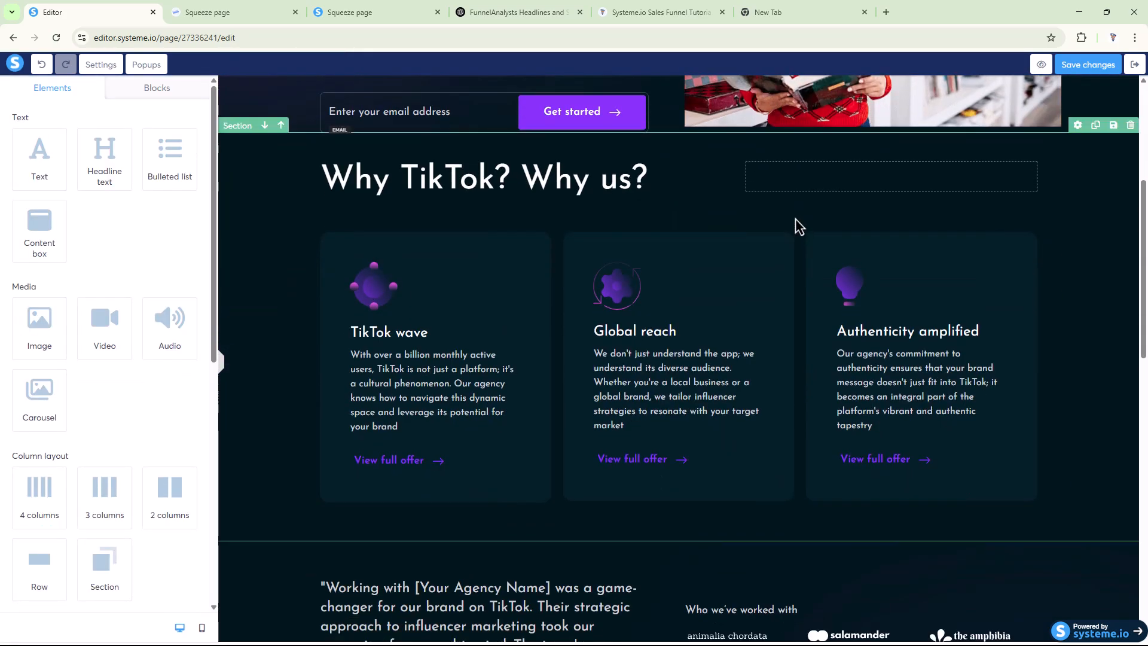
{"action": "scroll", "coordinate": [702, 395], "scroll_direction": "up", "scroll_amount": 2}
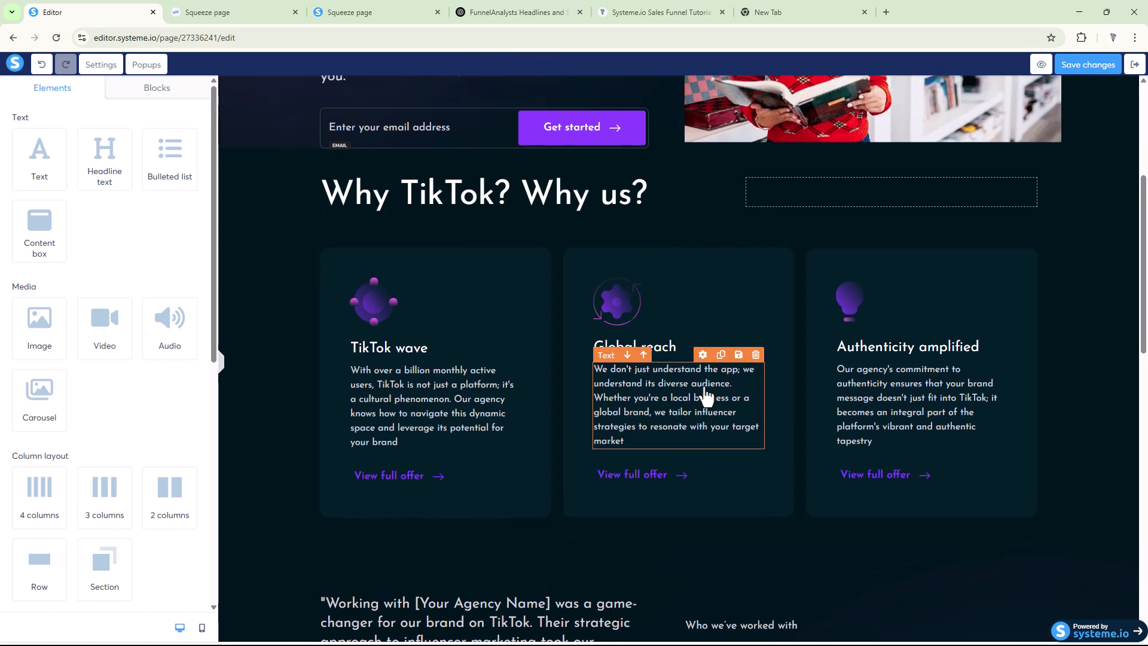
{"action": "left_click", "coordinate": [536, 310]}
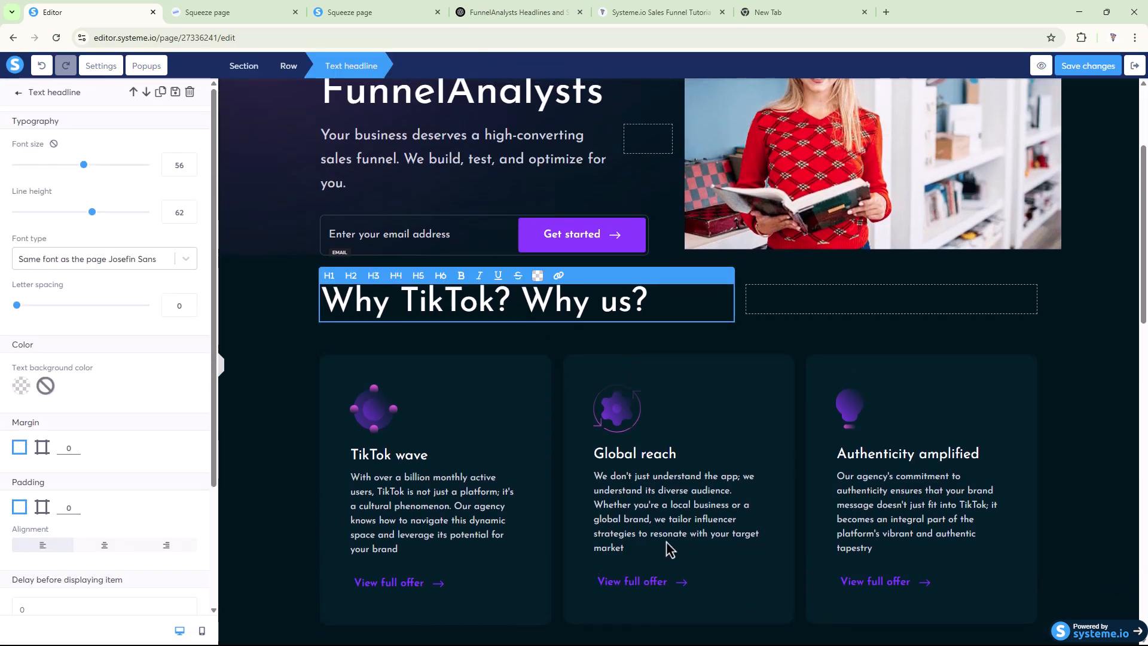
{"action": "left_click", "coordinate": [275, 404]}
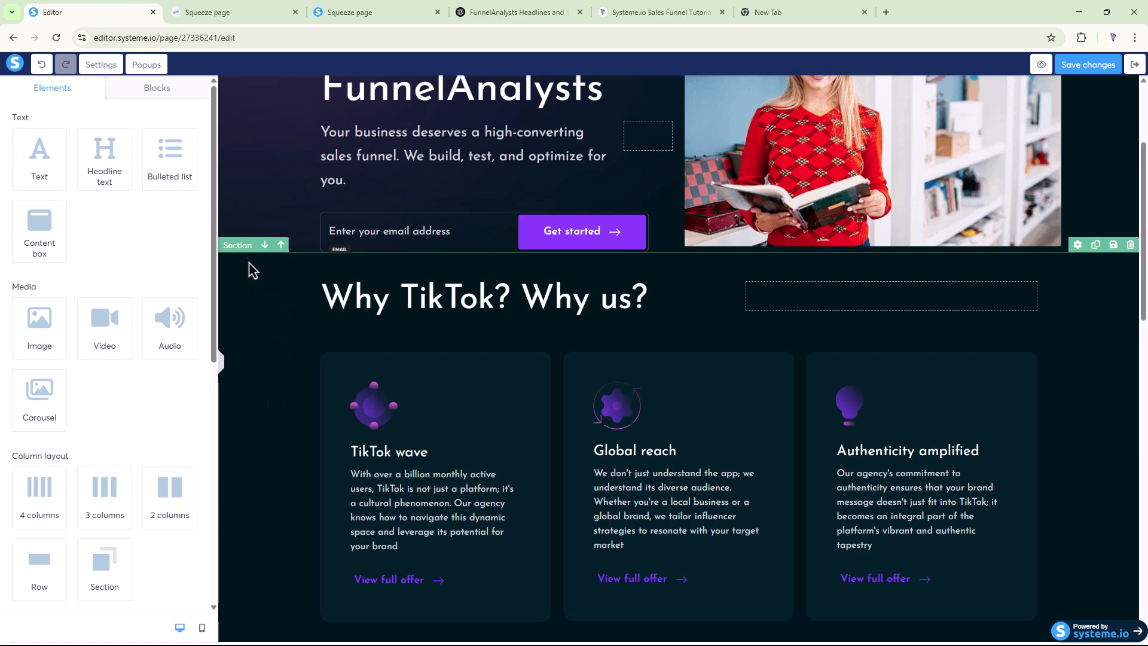
{"action": "left_click", "coordinate": [237, 246]}
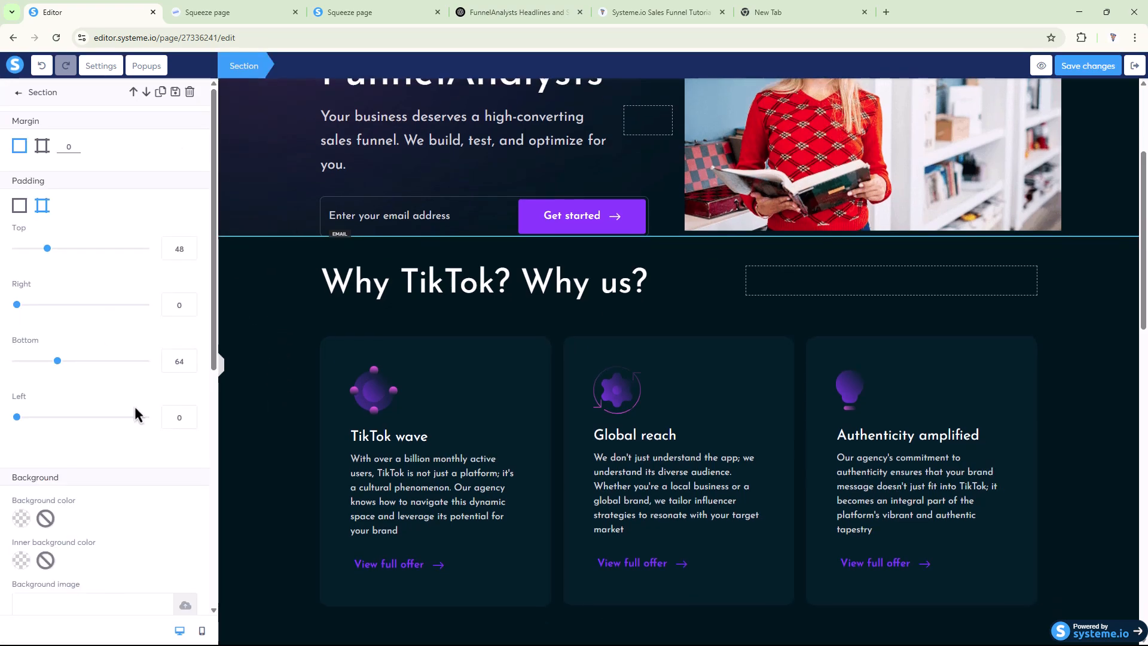
{"action": "scroll", "coordinate": [108, 412], "scroll_direction": "down", "scroll_amount": 3}
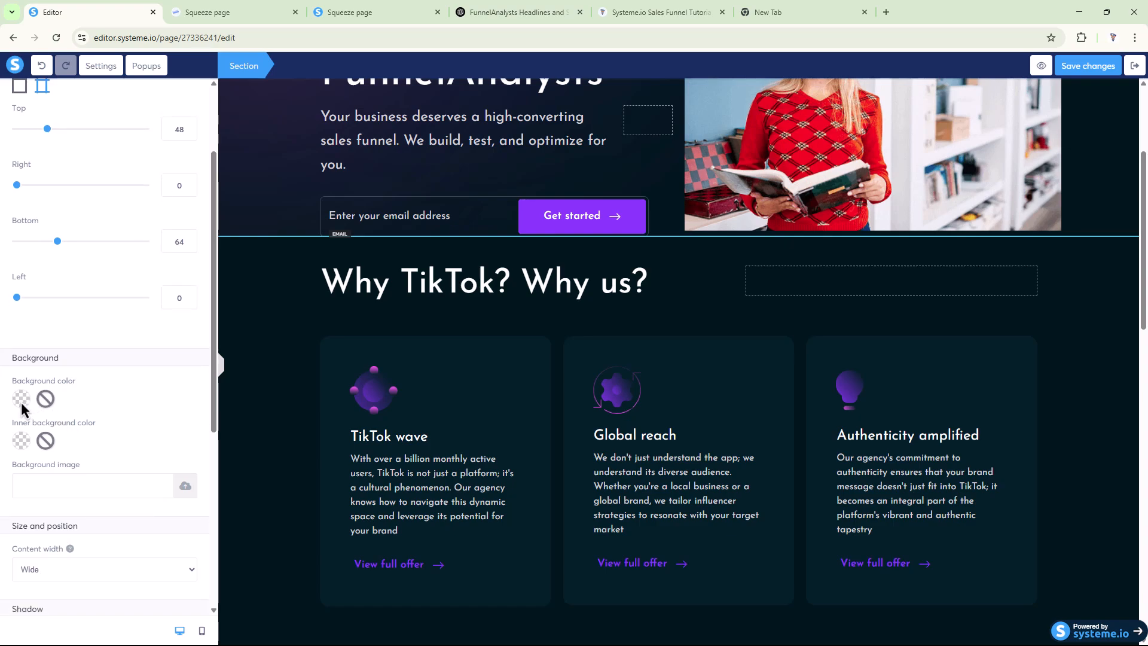
{"action": "left_click", "coordinate": [22, 399]}
{"action": "left_click_drag", "start_coordinate": [115, 332], "coordinate": [46, 237]}
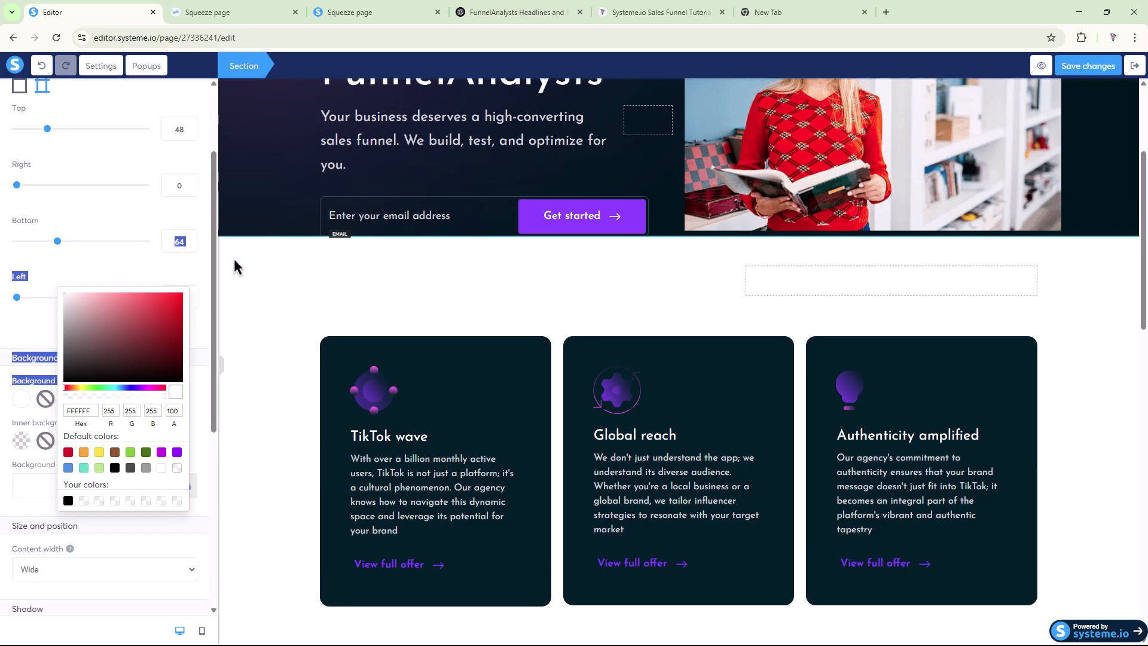
{"action": "left_click", "coordinate": [177, 452]}
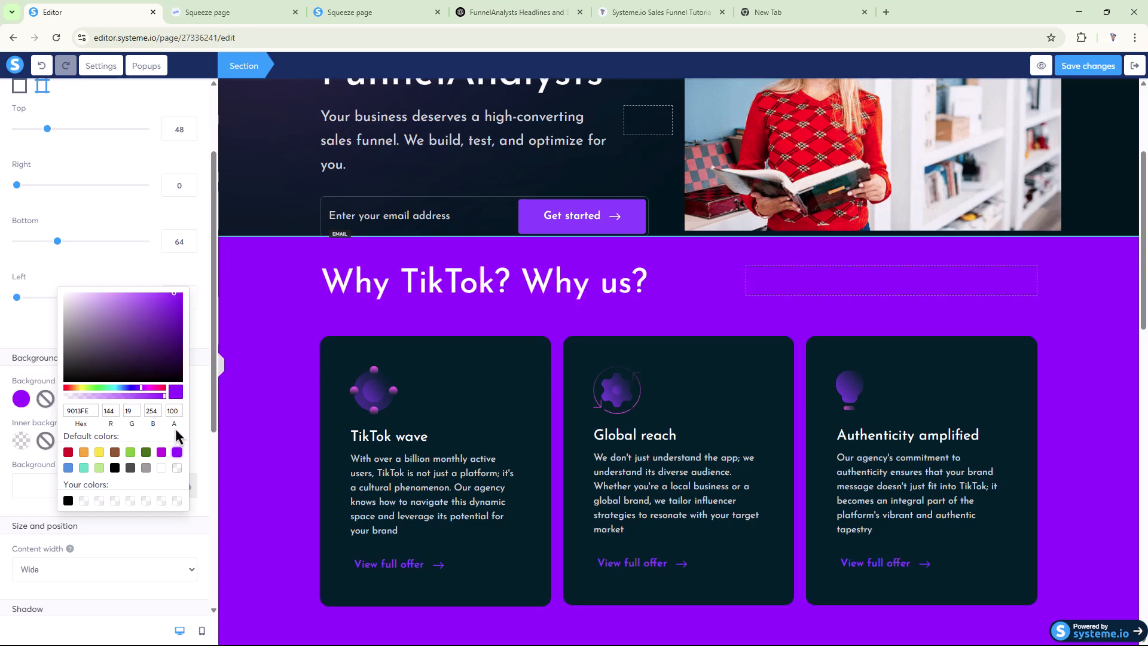
Delete the testimonial quote text above the "Who are we?" section and open the settings of the row that contained it.
{"action": "scroll", "coordinate": [532, 413], "scroll_direction": "down", "scroll_amount": 15}
{"action": "scroll", "coordinate": [507, 417], "scroll_direction": "up", "scroll_amount": 12}
{"action": "scroll", "coordinate": [507, 419], "scroll_direction": "down", "scroll_amount": 8}
{"action": "scroll", "coordinate": [607, 275], "scroll_direction": "down", "scroll_amount": 5}
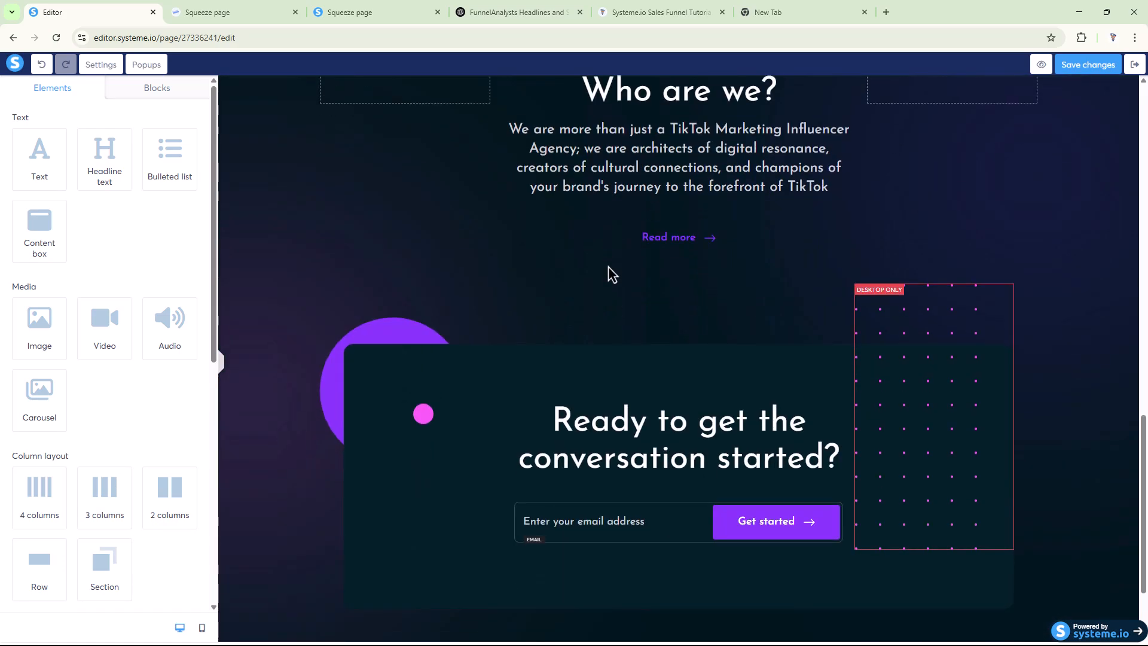
{"action": "scroll", "coordinate": [564, 295], "scroll_direction": "up", "scroll_amount": 8}
{"action": "scroll", "coordinate": [566, 305], "scroll_direction": "up", "scroll_amount": 2}
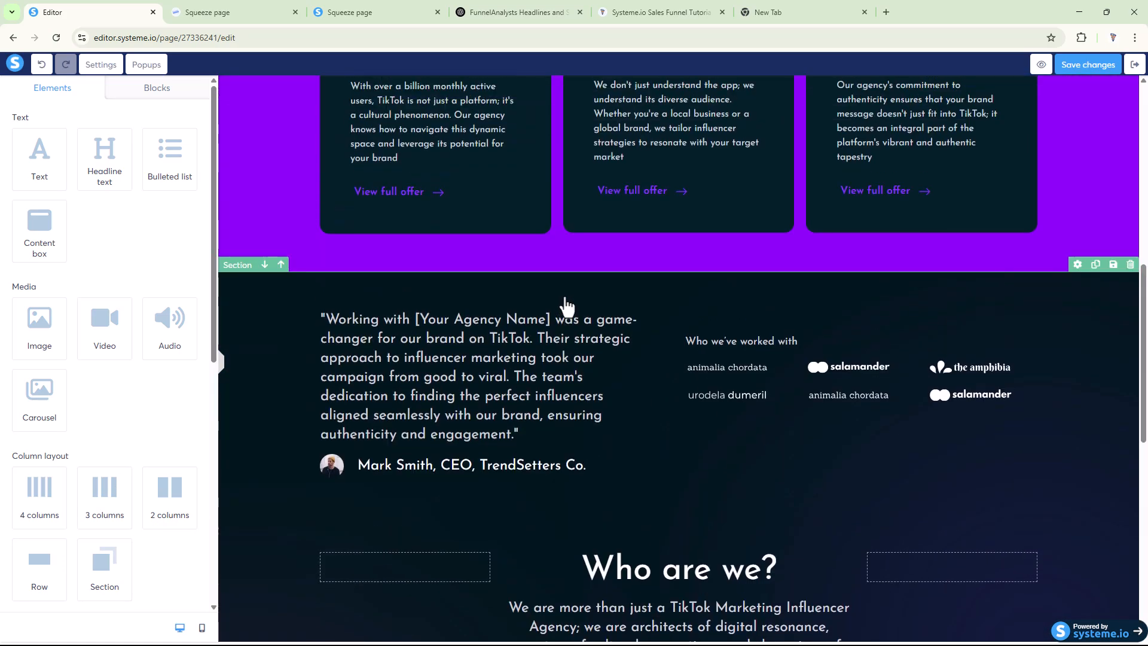
{"action": "scroll", "coordinate": [478, 301], "scroll_direction": "down", "scroll_amount": 4}
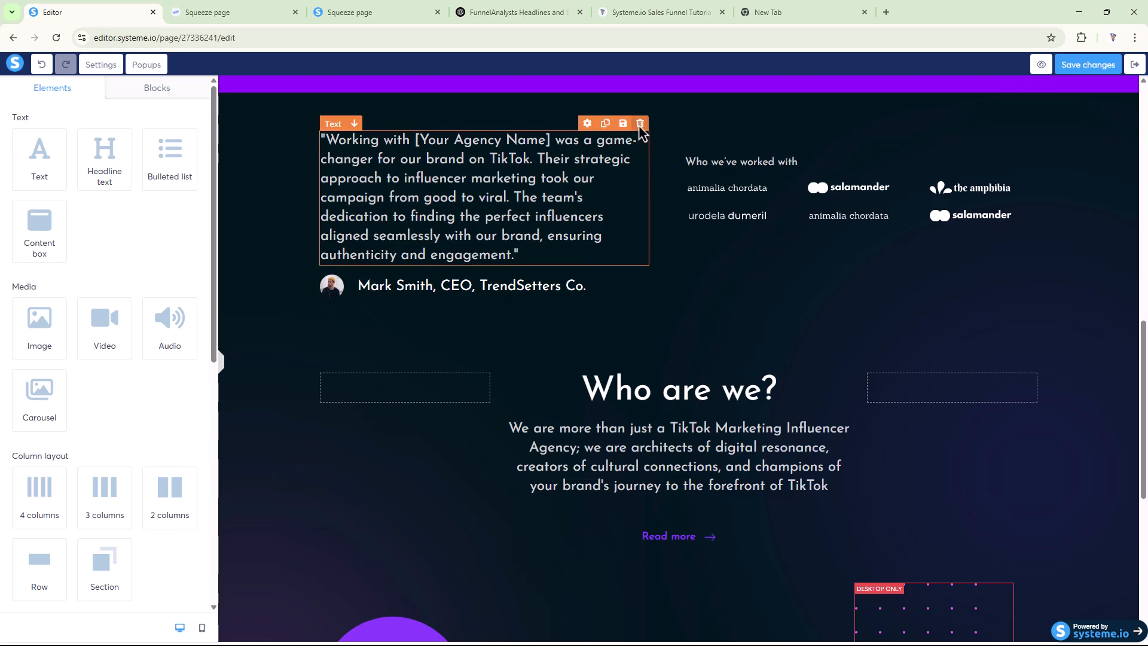
{"action": "left_click", "coordinate": [639, 121]}
{"action": "left_click", "coordinate": [625, 110]}
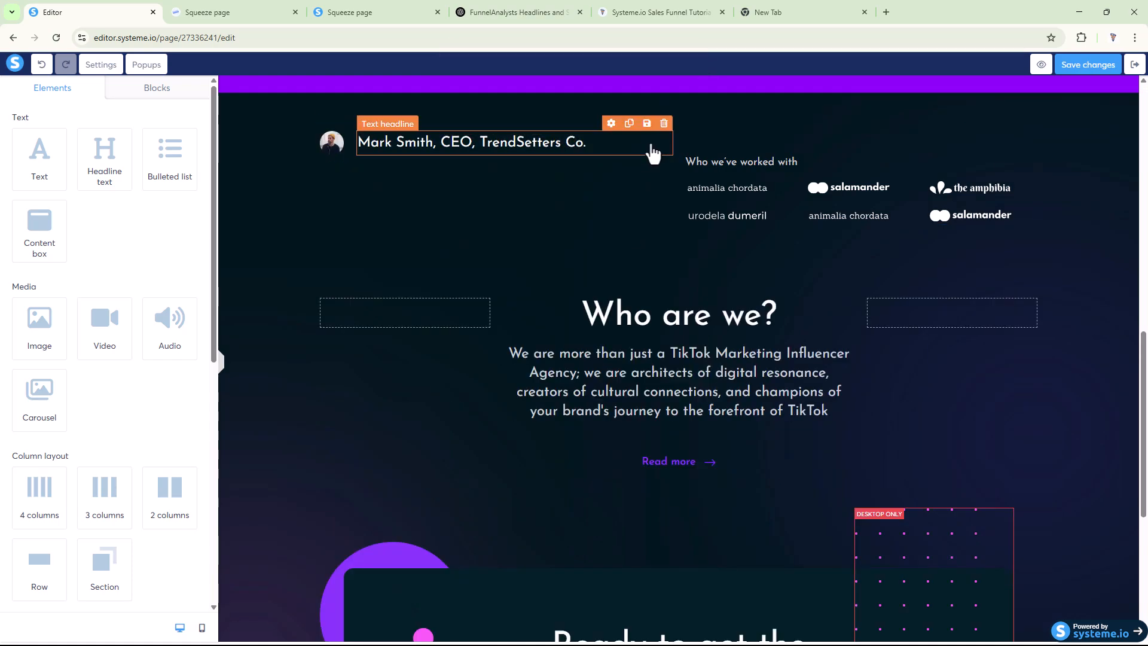
{"action": "left_click", "coordinate": [328, 196]}
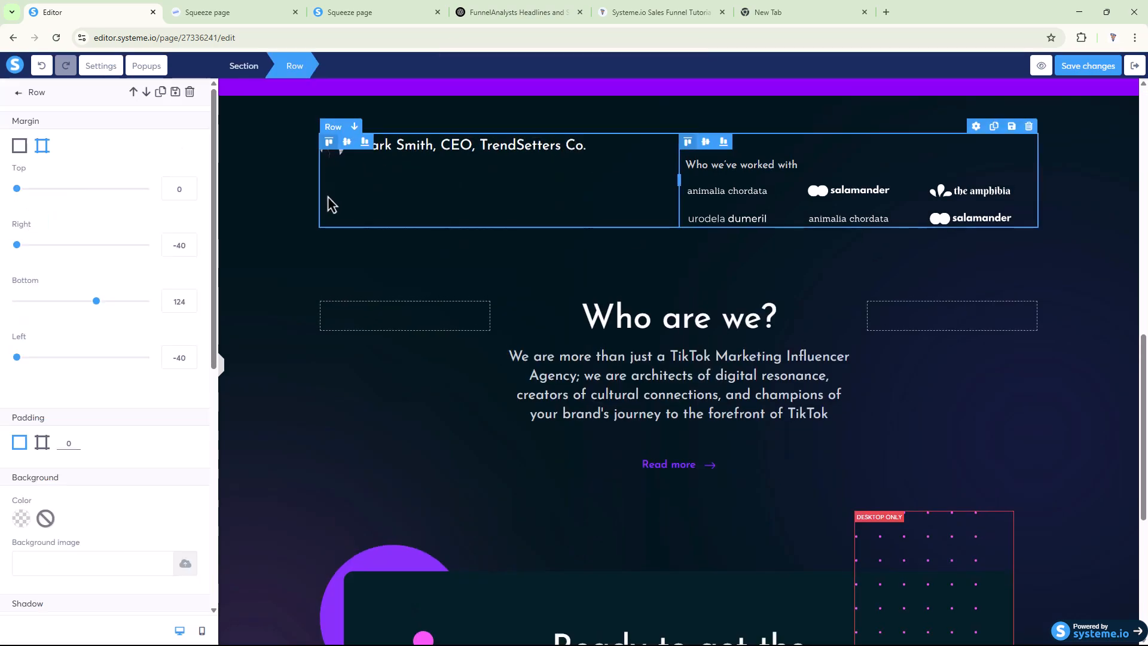
Delete the row holding the testimonial author's name and the "Who we've worked with" logos.
{"action": "left_click", "coordinate": [190, 93]}
{"action": "left_click", "coordinate": [626, 112]}
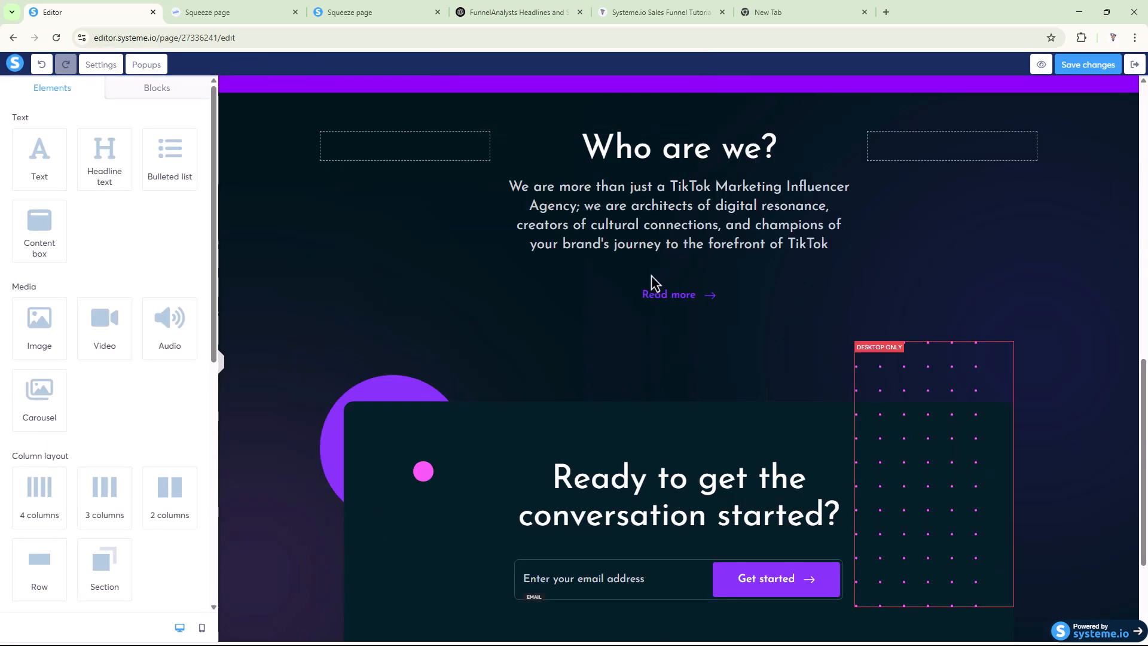
Insert a new section between the purple offers section and "Who are we?" and set its background color to white FFFFFF.
{"action": "scroll", "coordinate": [653, 284], "scroll_direction": "down", "scroll_amount": 3}
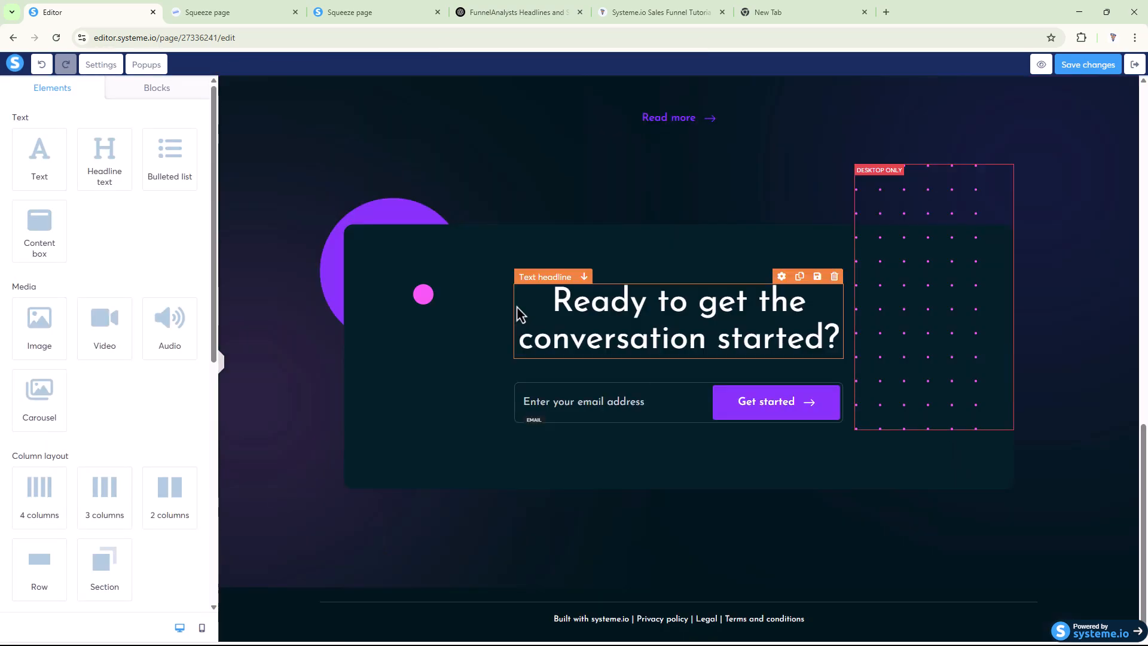
{"action": "scroll", "coordinate": [517, 314], "scroll_direction": "up", "scroll_amount": 5}
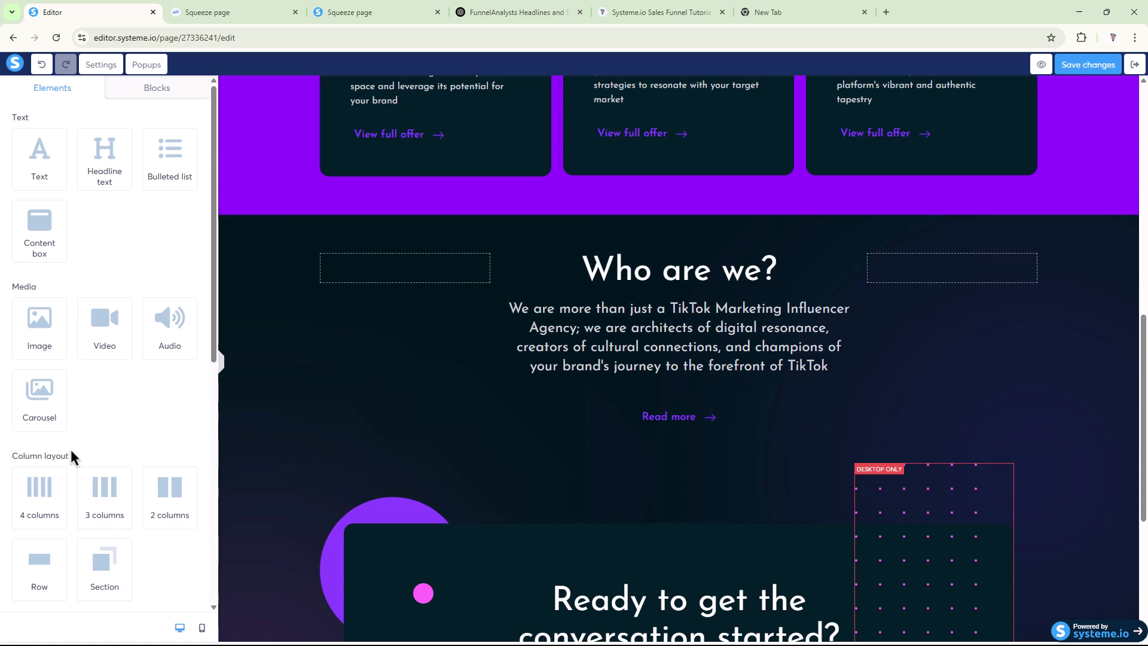
{"action": "scroll", "coordinate": [70, 447], "scroll_direction": "down", "scroll_amount": 4}
{"action": "left_click_drag", "start_coordinate": [96, 328], "coordinate": [441, 217]}
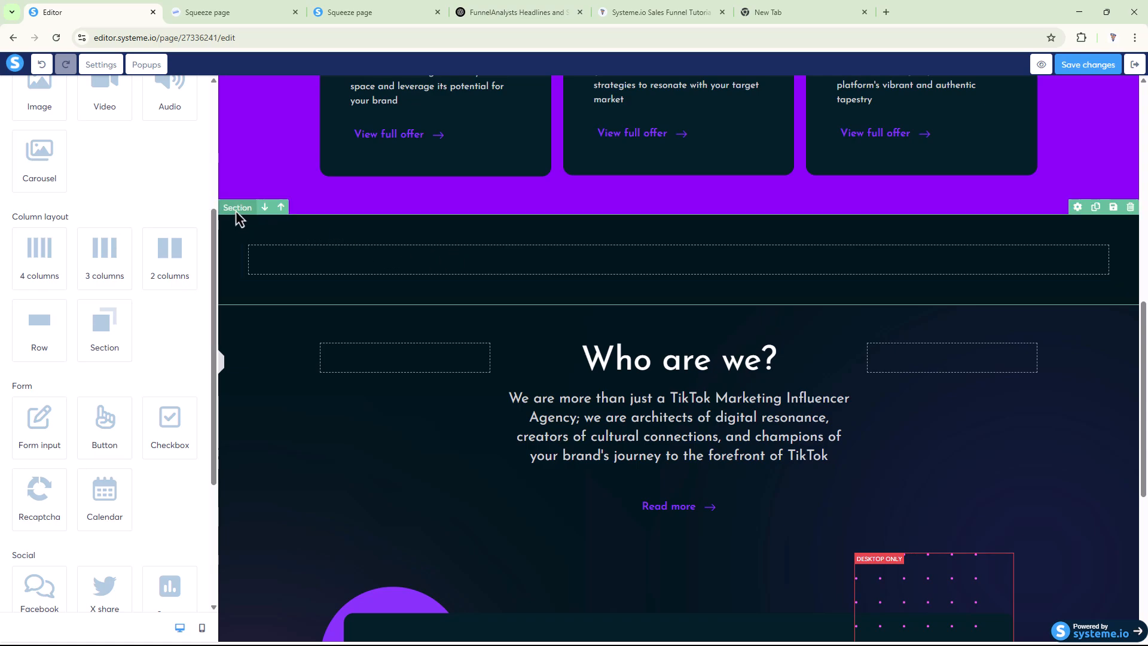
{"action": "left_click", "coordinate": [236, 209]}
{"action": "left_click", "coordinate": [22, 281]}
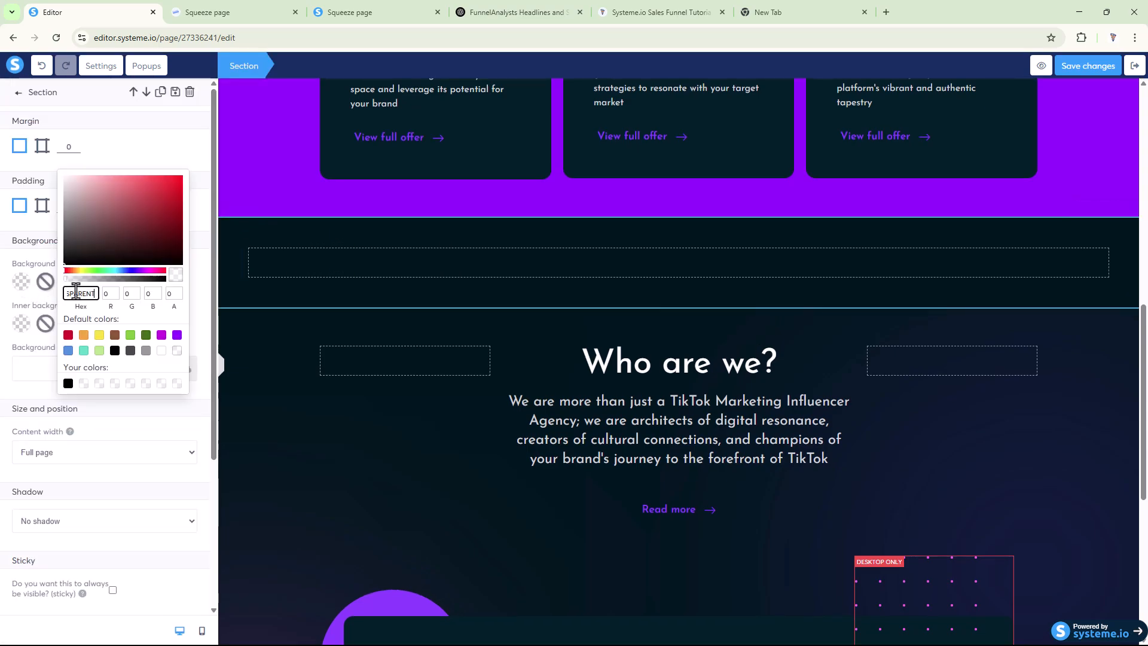
{"action": "left_click", "coordinate": [161, 351]}
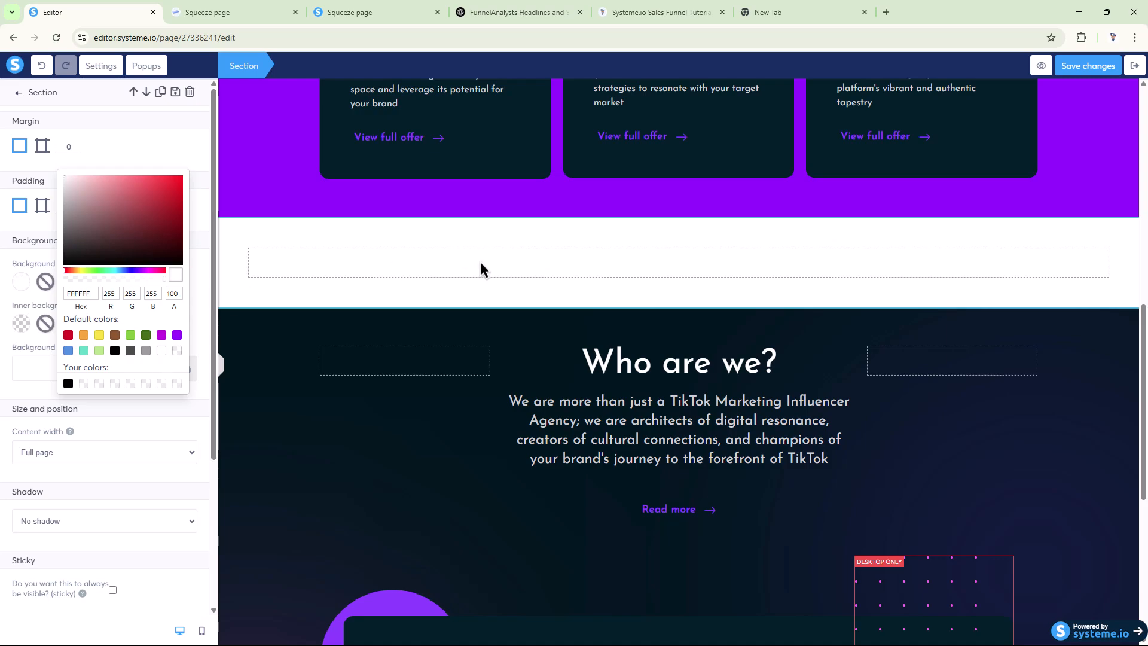
{"action": "left_click", "coordinate": [1, 154]}
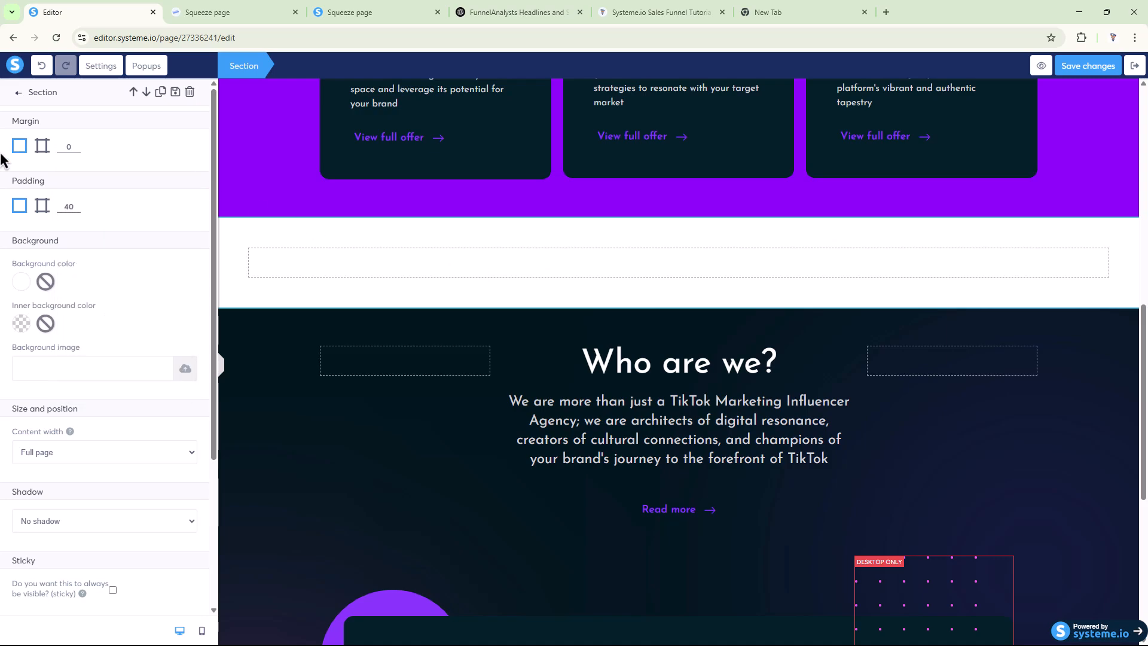
{"action": "left_click", "coordinate": [18, 93]}
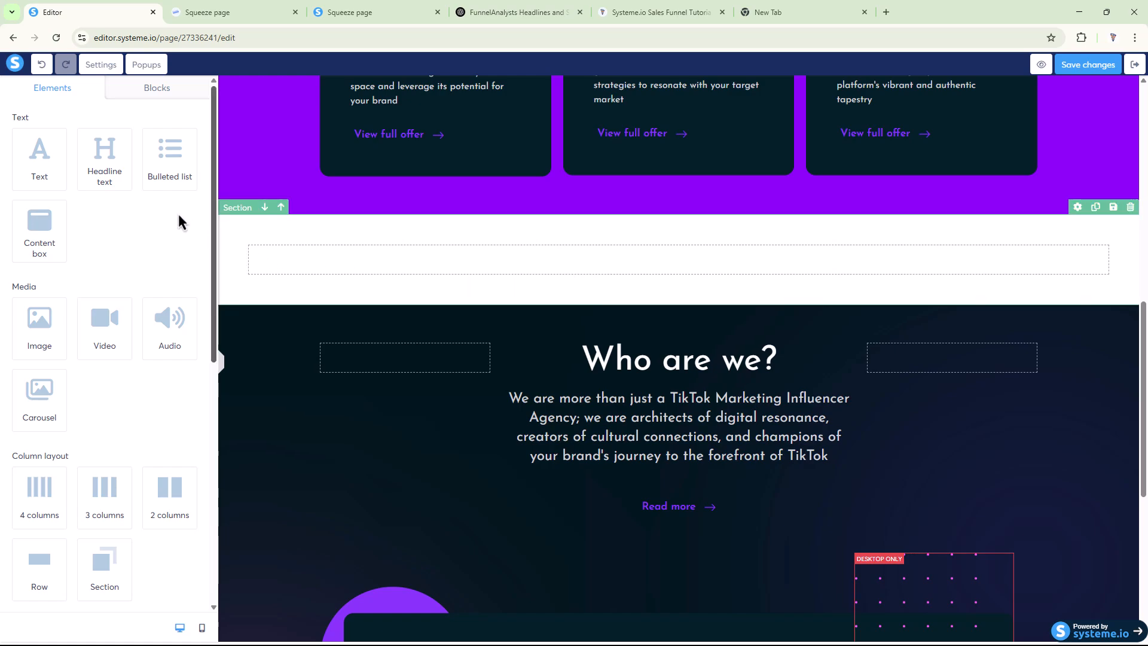
Add a headline text, a video below it and a button below the video to the new white section.
{"action": "left_click_drag", "start_coordinate": [105, 156], "coordinate": [753, 274]}
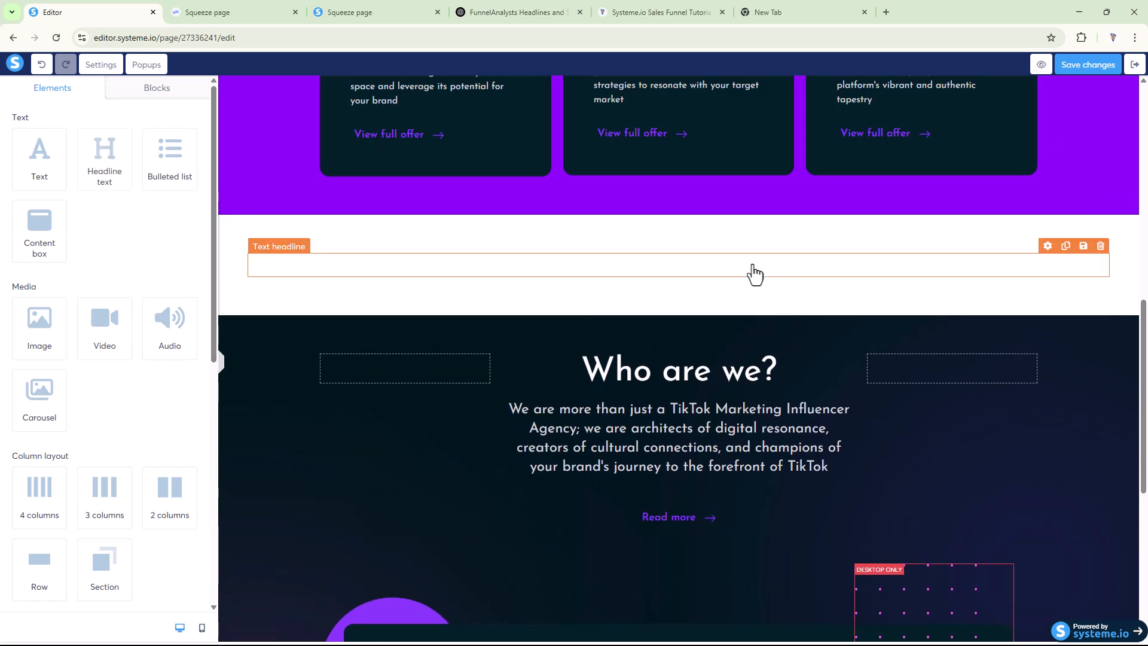
{"action": "left_click_drag", "start_coordinate": [105, 321], "coordinate": [658, 273]}
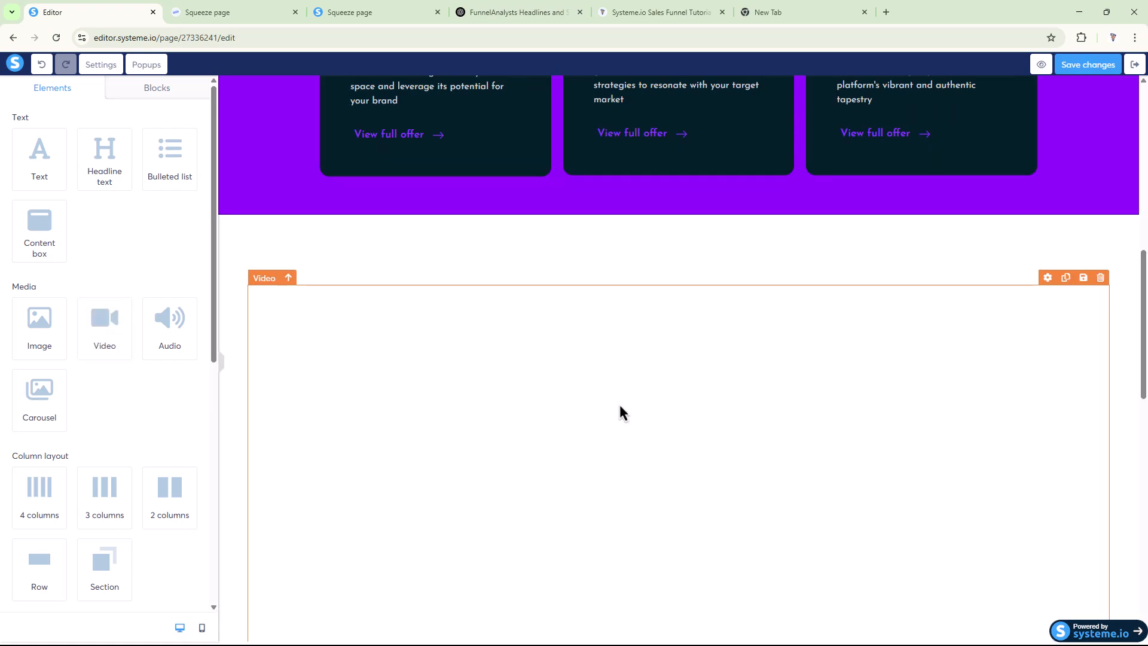
{"action": "scroll", "coordinate": [620, 410], "scroll_direction": "down", "scroll_amount": 5}
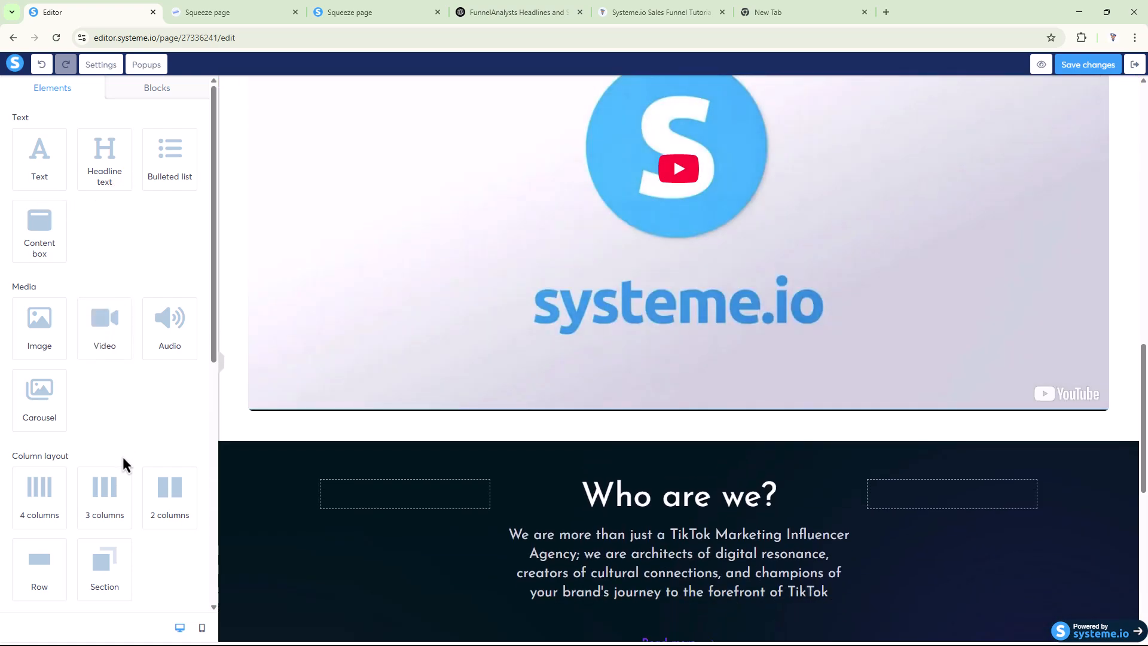
{"action": "scroll", "coordinate": [123, 457], "scroll_direction": "down", "scroll_amount": 5}
{"action": "left_click_drag", "start_coordinate": [100, 346], "coordinate": [669, 418]}
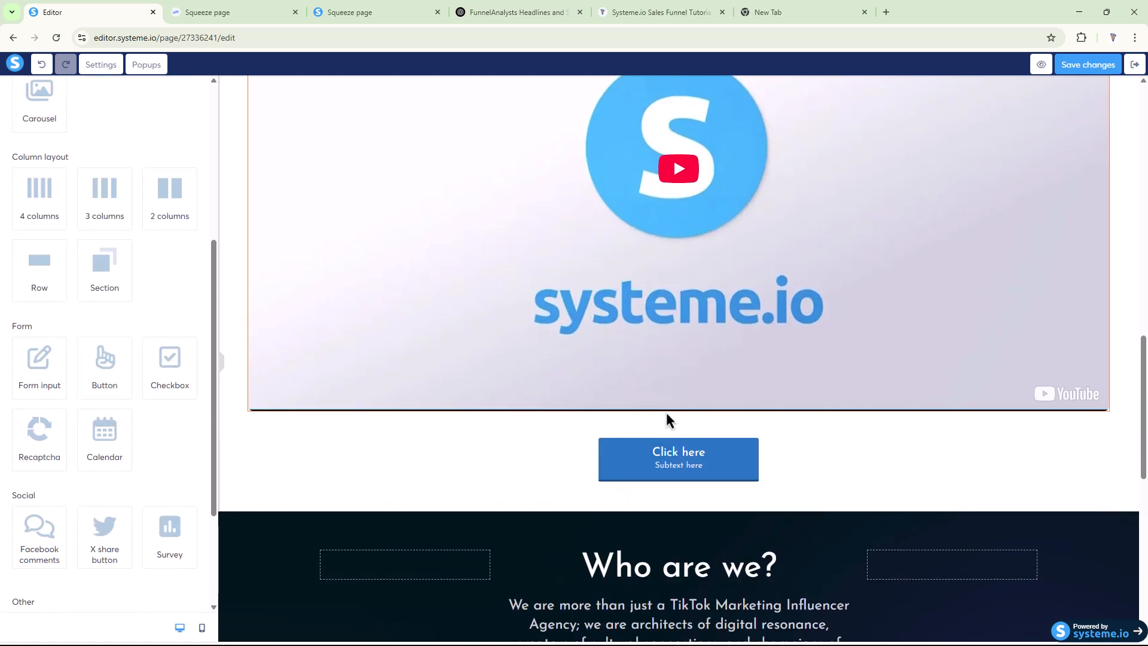
Set the content width of the white video section to Medium.
{"action": "scroll", "coordinate": [668, 407], "scroll_direction": "up", "scroll_amount": 5}
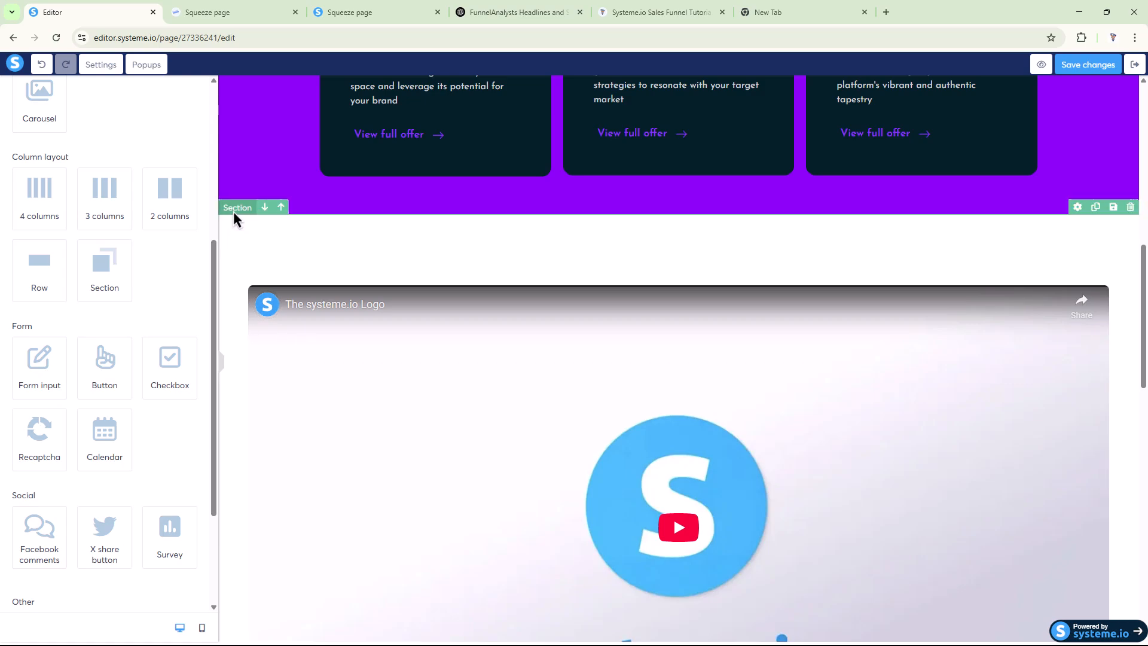
{"action": "left_click", "coordinate": [234, 213]}
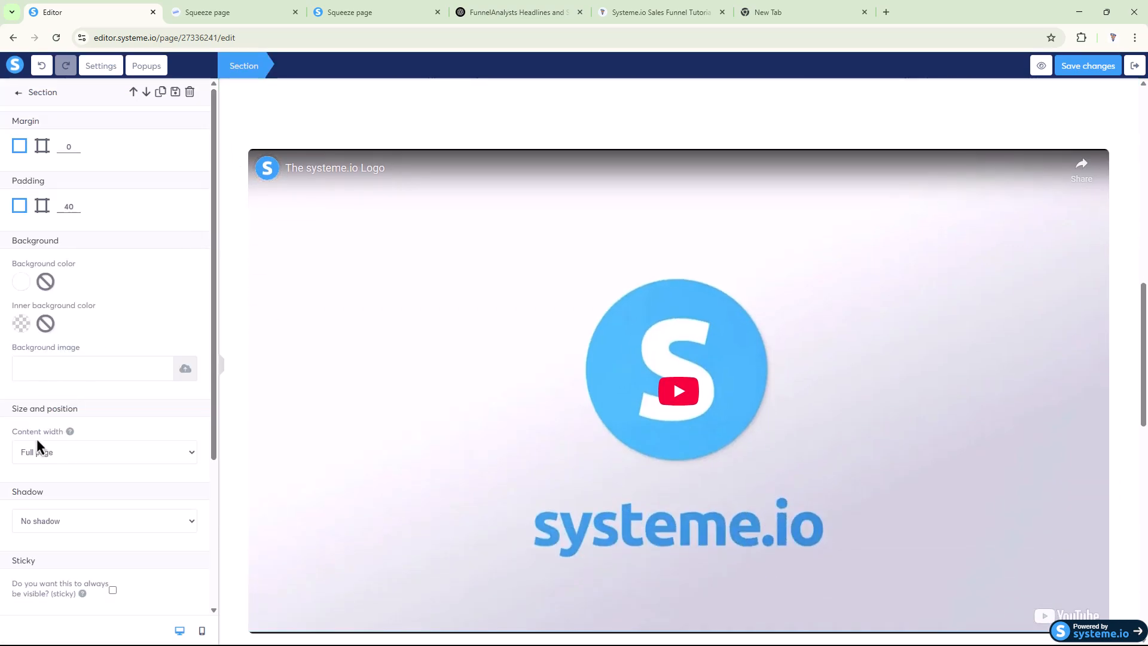
{"action": "left_click", "coordinate": [59, 450]}
{"action": "left_click", "coordinate": [37, 499]}
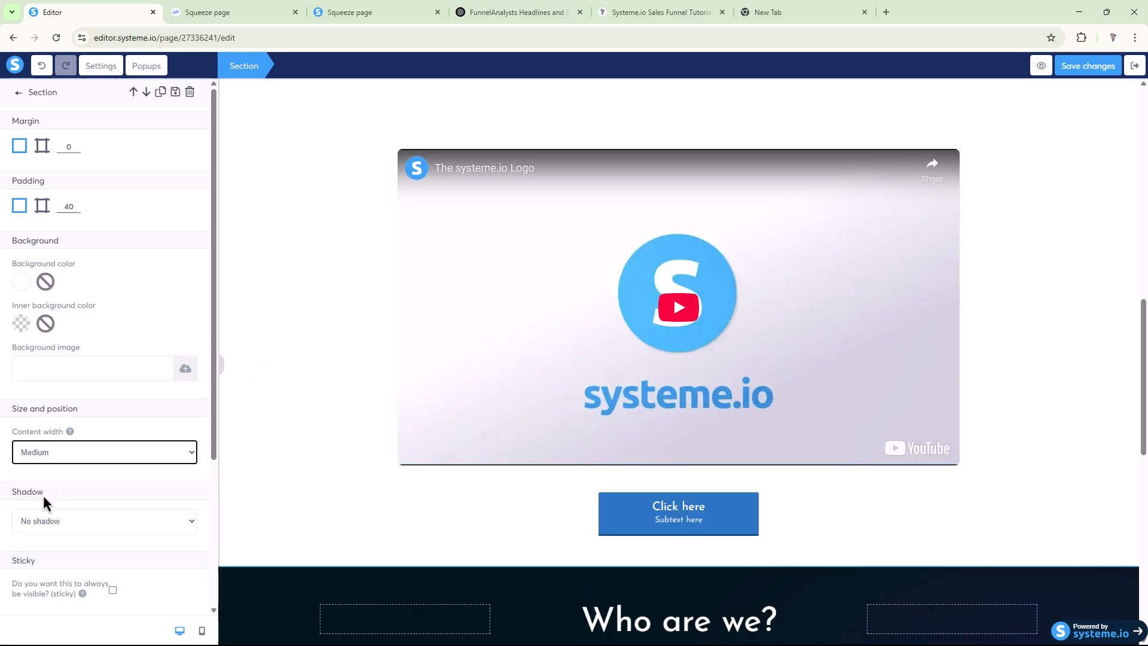
{"action": "left_click", "coordinate": [287, 129]}
{"action": "scroll", "coordinate": [335, 198], "scroll_direction": "up", "scroll_amount": 3}
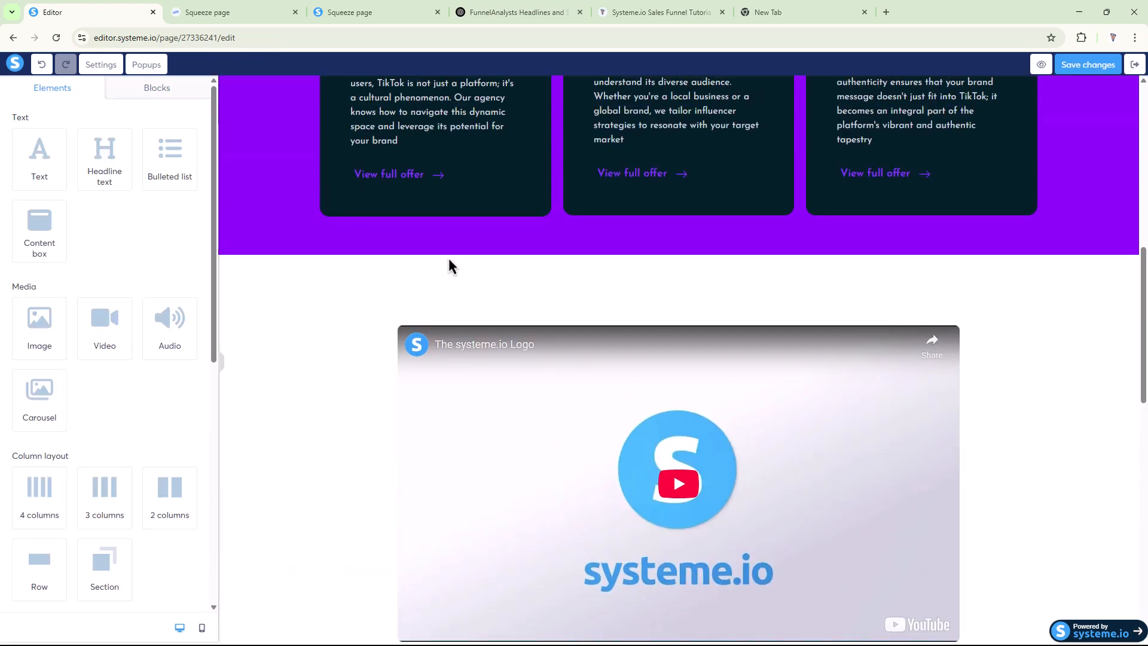
Set the text color of the placeholder headline above the video to the default black.
{"action": "scroll", "coordinate": [467, 248], "scroll_direction": "down", "scroll_amount": 2}
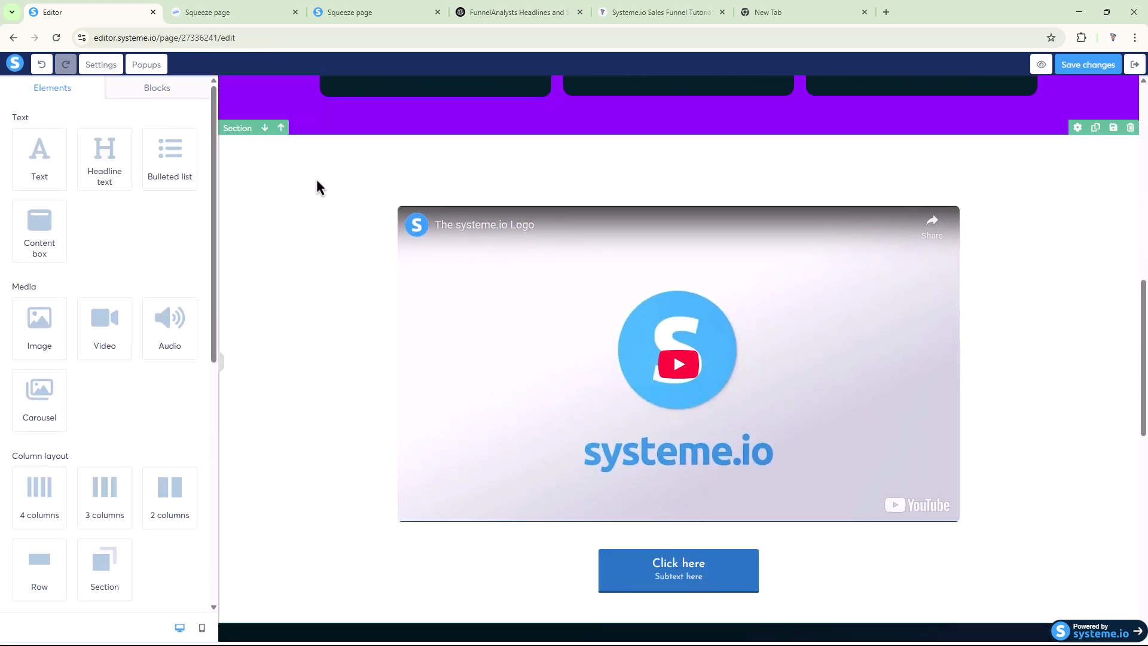
{"action": "left_click", "coordinate": [581, 188]}
{"action": "key", "text": "ctrl+a"}
{"action": "left_click", "coordinate": [616, 169]}
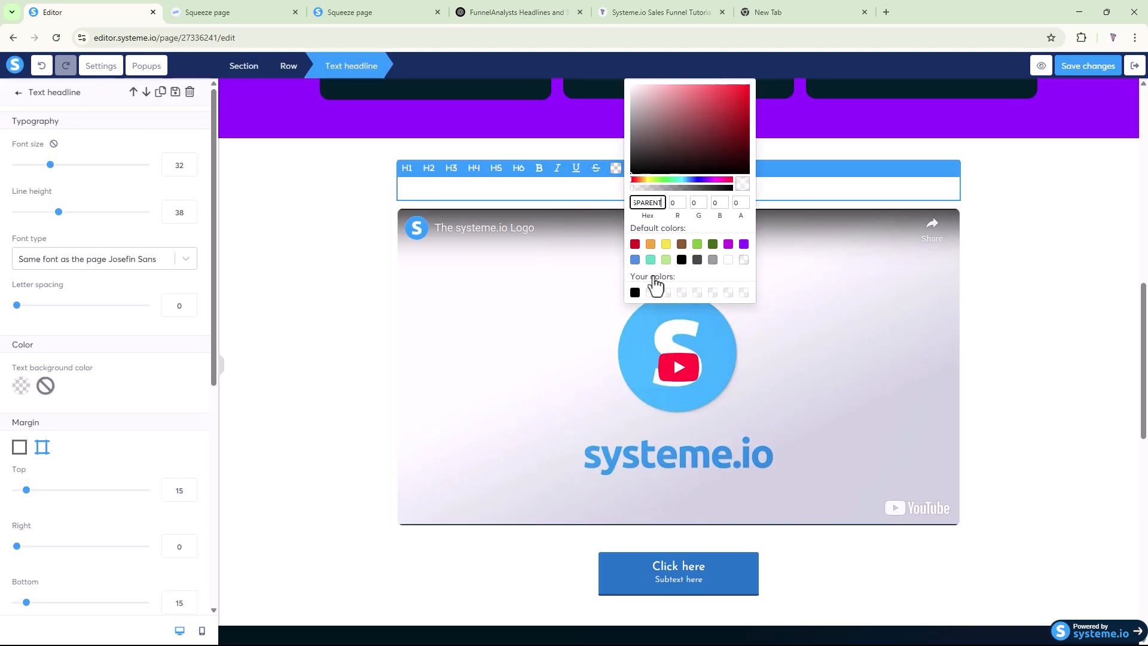
{"action": "left_click", "coordinate": [681, 262]}
{"action": "left_click", "coordinate": [321, 254]}
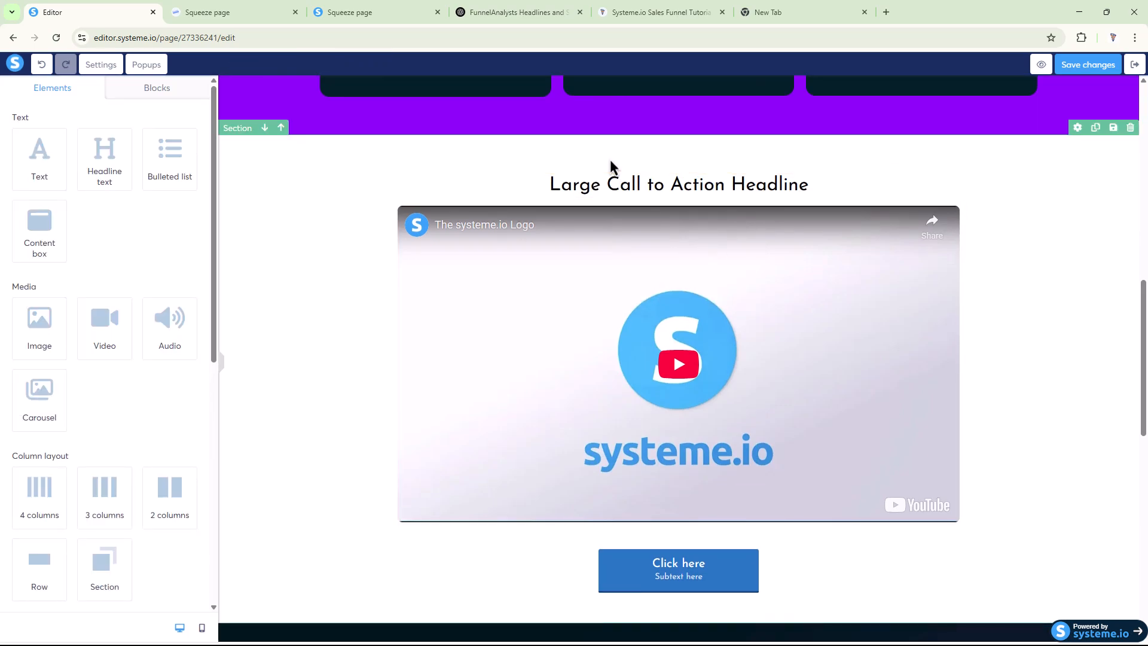
Copy the third headline idea from ChatGPT and replace the headline above the video with "Smart Funnels. Higher Conversions. Bigger Profits.".
{"action": "left_click", "coordinate": [531, 12]}
{"action": "scroll", "coordinate": [530, 384], "scroll_direction": "down", "scroll_amount": 1}
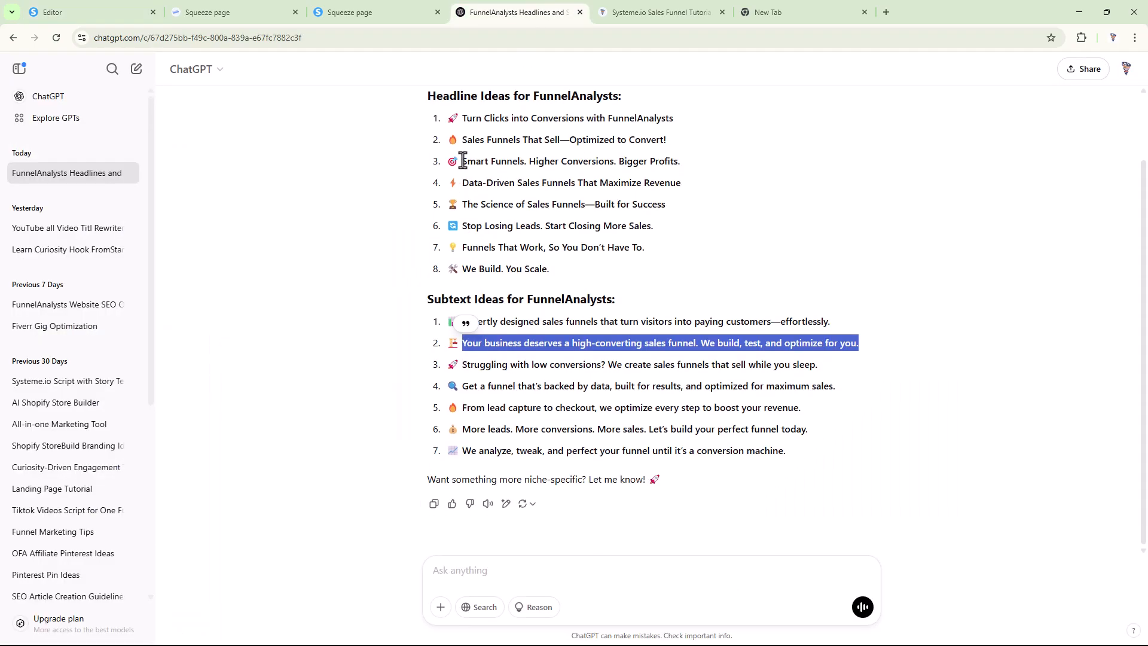
{"action": "left_click_drag", "start_coordinate": [463, 160], "coordinate": [768, 181]}
{"action": "left_click", "coordinate": [89, 12]}
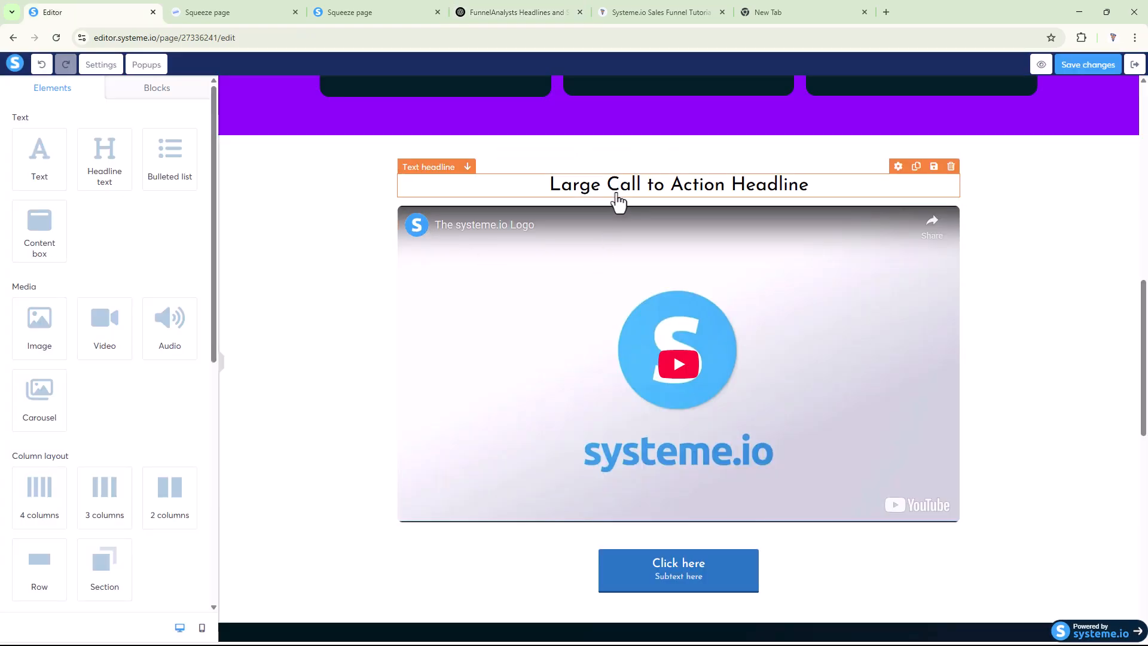
{"action": "triple_click", "coordinate": [609, 184]}
{"action": "key", "text": "BackSpace"}
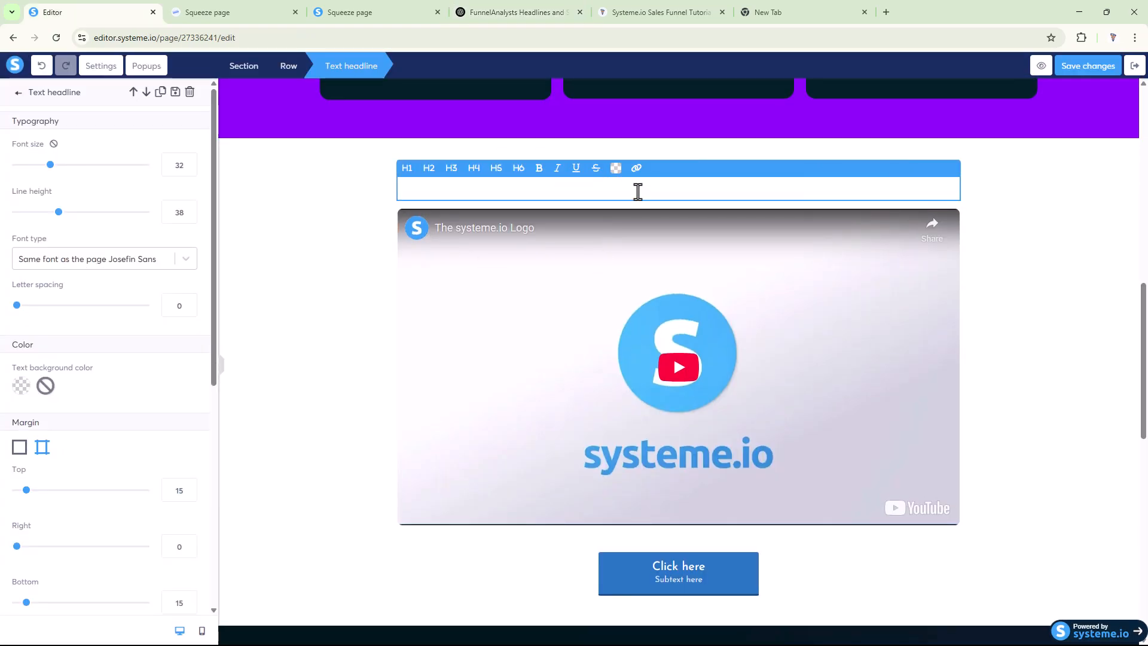
{"action": "type", "text": "Smart Funnels. Higher Conversions. Bigger Profits."}
Set the "Smart Funnels" headline's text color to black, its font size to 57 and its line height to 67.
{"action": "left_click", "coordinate": [616, 168]}
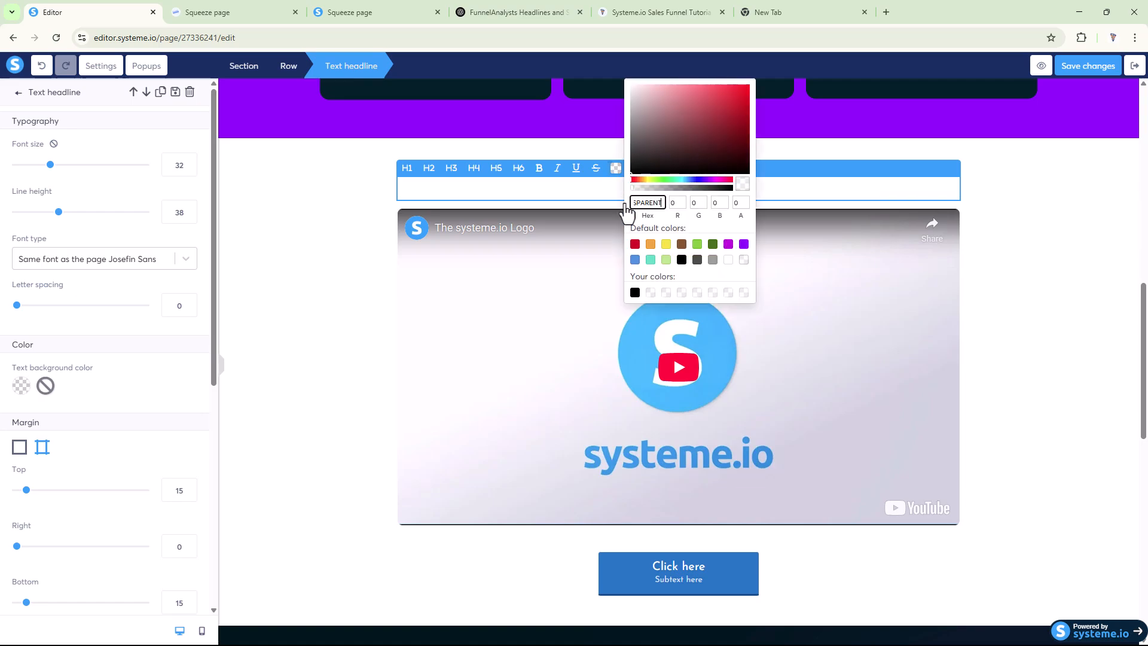
{"action": "left_click", "coordinate": [682, 258]}
{"action": "left_click_drag", "start_coordinate": [50, 165], "coordinate": [85, 165]}
{"action": "left_click_drag", "start_coordinate": [59, 217], "coordinate": [98, 234]}
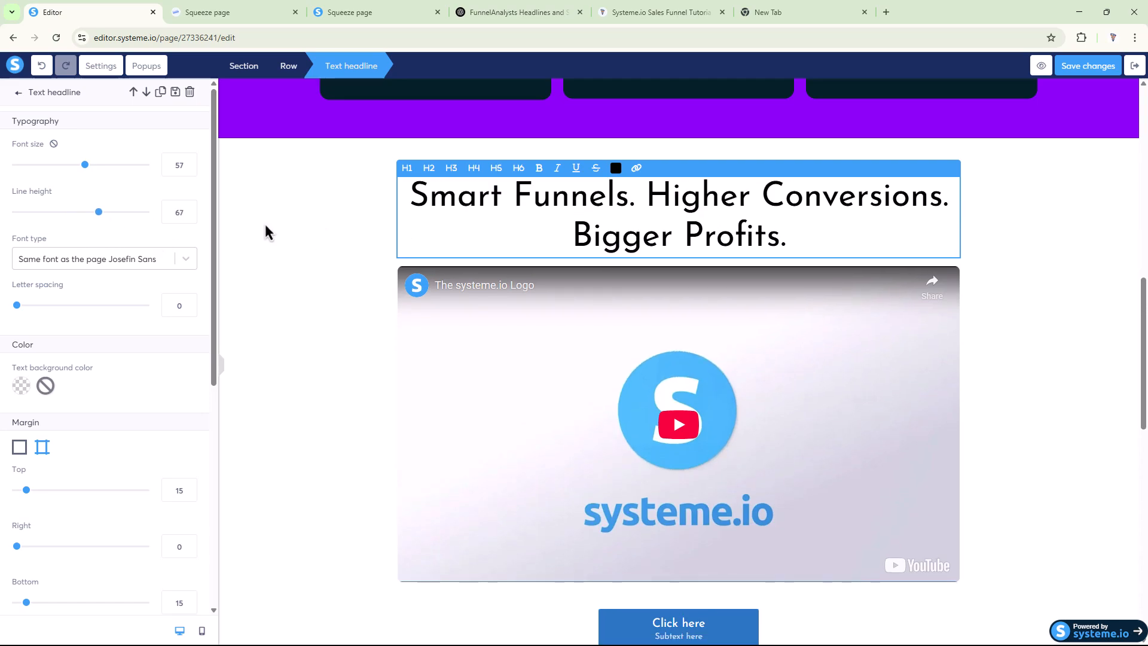
Change the "Smart Funnels" headline's font to the Google font Inter in Semi-bold 600 style.
{"action": "left_click", "coordinate": [84, 257]}
{"action": "left_click", "coordinate": [56, 330]}
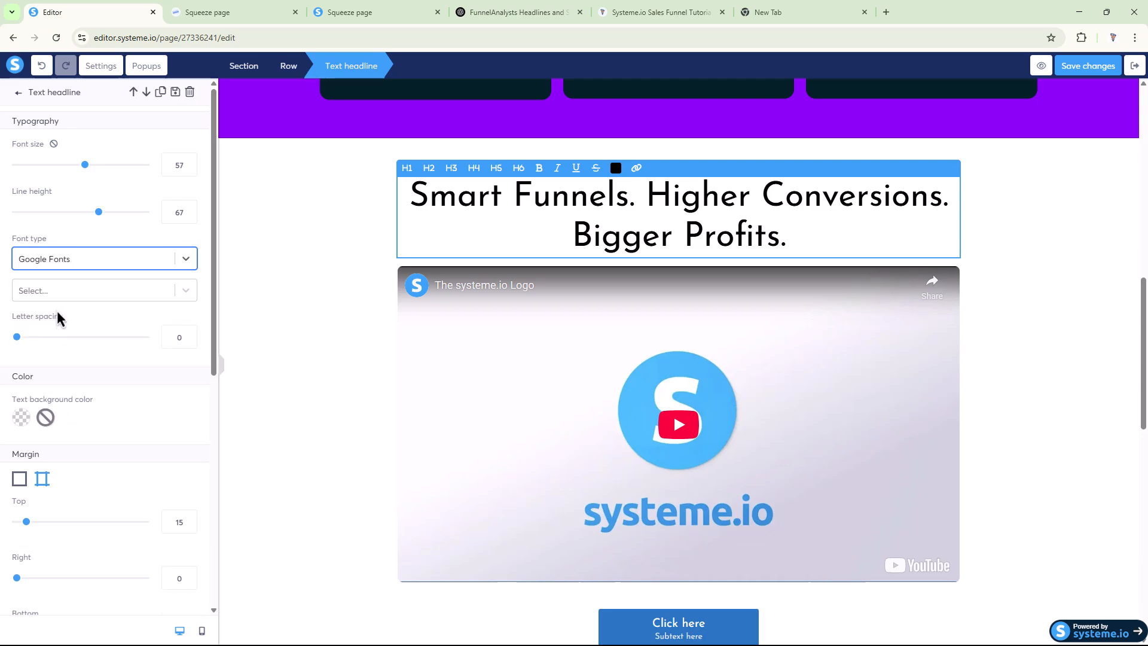
{"action": "left_click", "coordinate": [54, 290]}
{"action": "type", "text": "Inter"}
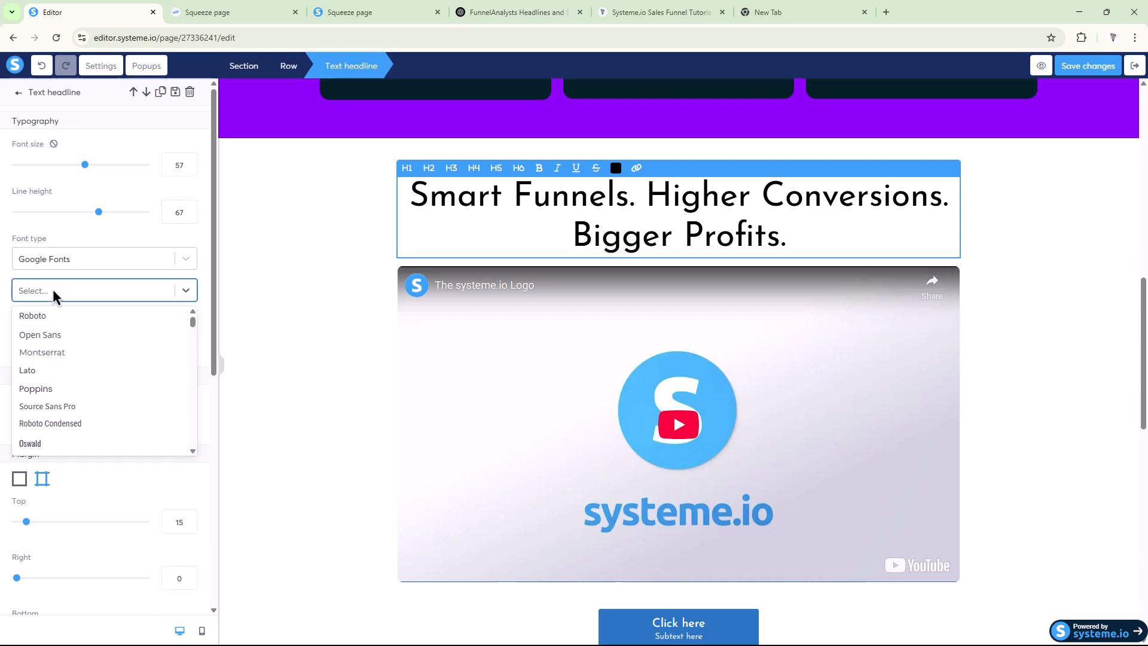
{"action": "key", "text": "Return"}
{"action": "left_click", "coordinate": [64, 344]}
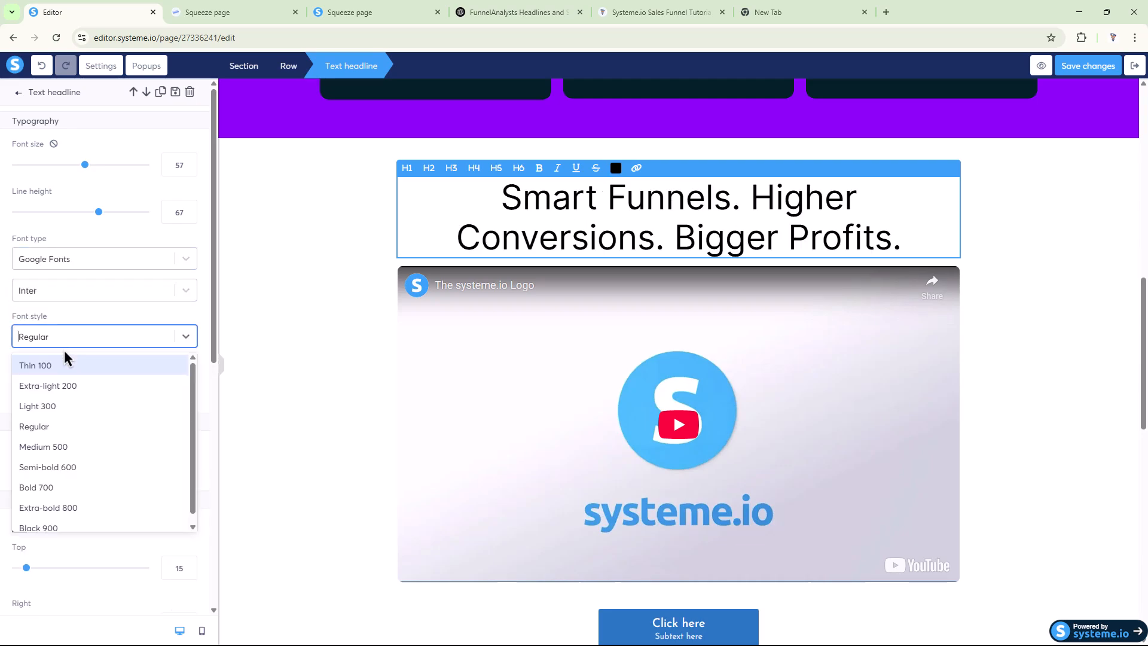
{"action": "left_click", "coordinate": [49, 466]}
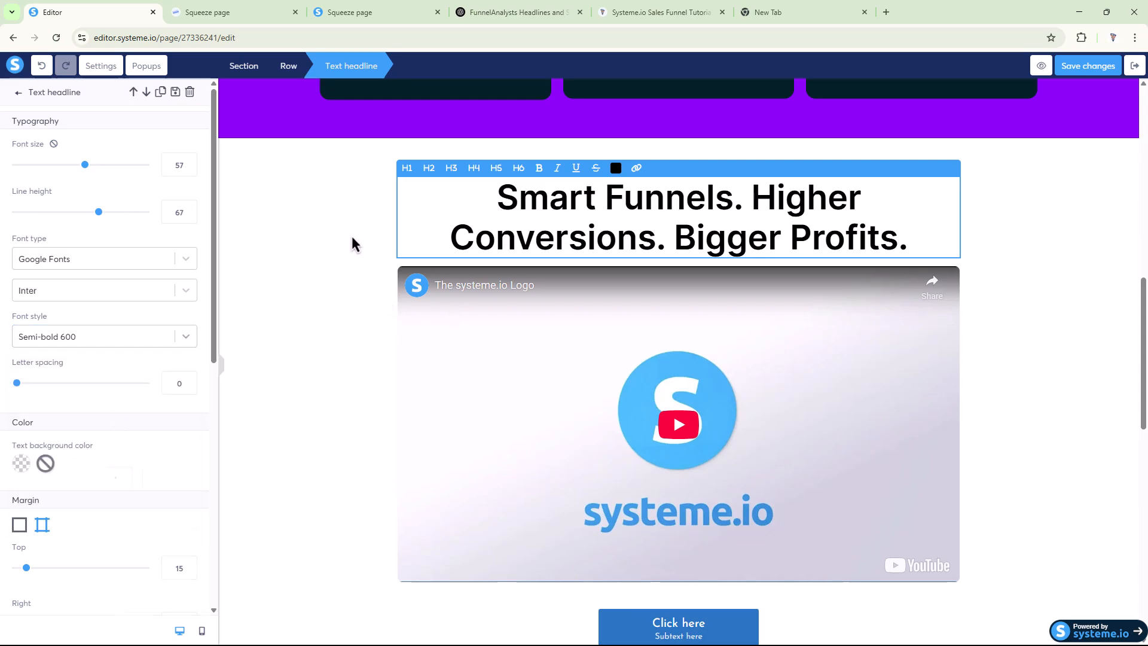
{"action": "left_click", "coordinate": [351, 243]}
On the FunnelAnalysts YouTube channel, copy the link of the "How to Set Up an Email Marketing Campaign in Systeme.io" video.
{"action": "scroll", "coordinate": [450, 345], "scroll_direction": "up", "scroll_amount": 1}
{"action": "scroll", "coordinate": [451, 346], "scroll_direction": "down", "scroll_amount": 3}
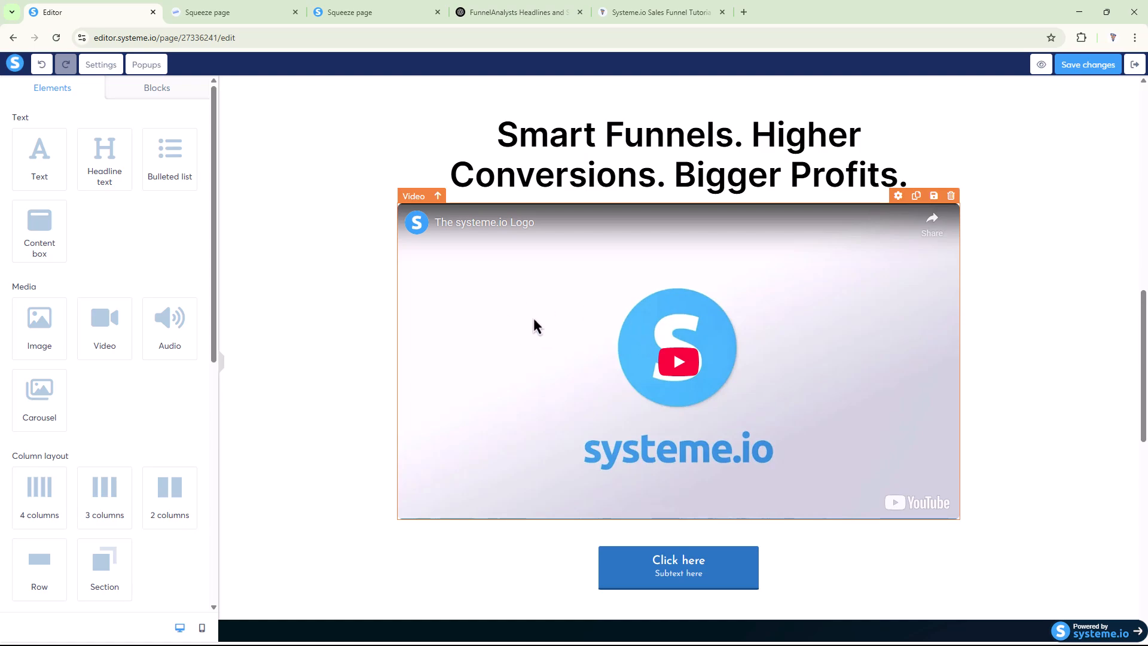
{"action": "left_click", "coordinate": [634, 12]}
{"action": "left_click", "coordinate": [847, 112]}
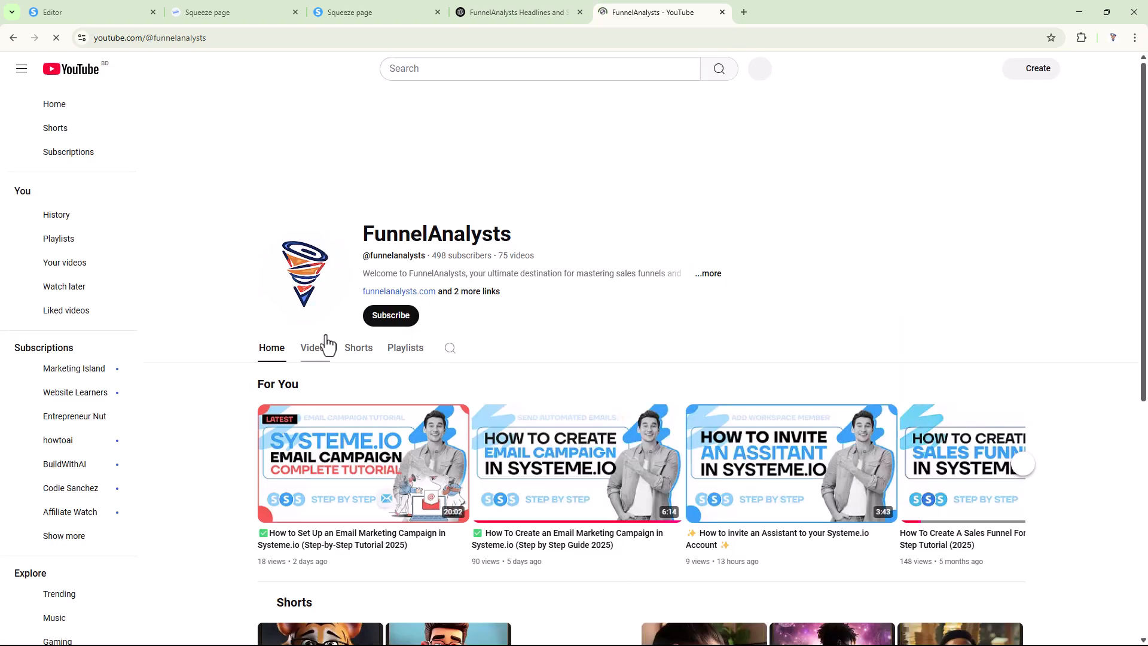
{"action": "left_click", "coordinate": [317, 347]}
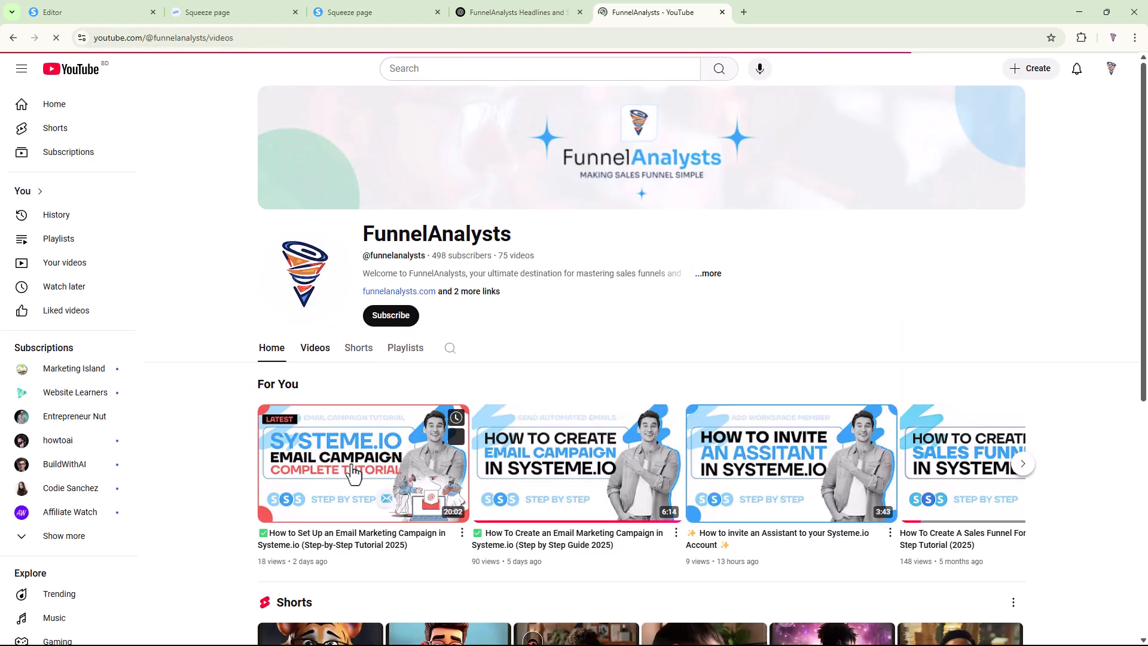
{"action": "right_click", "coordinate": [547, 444]}
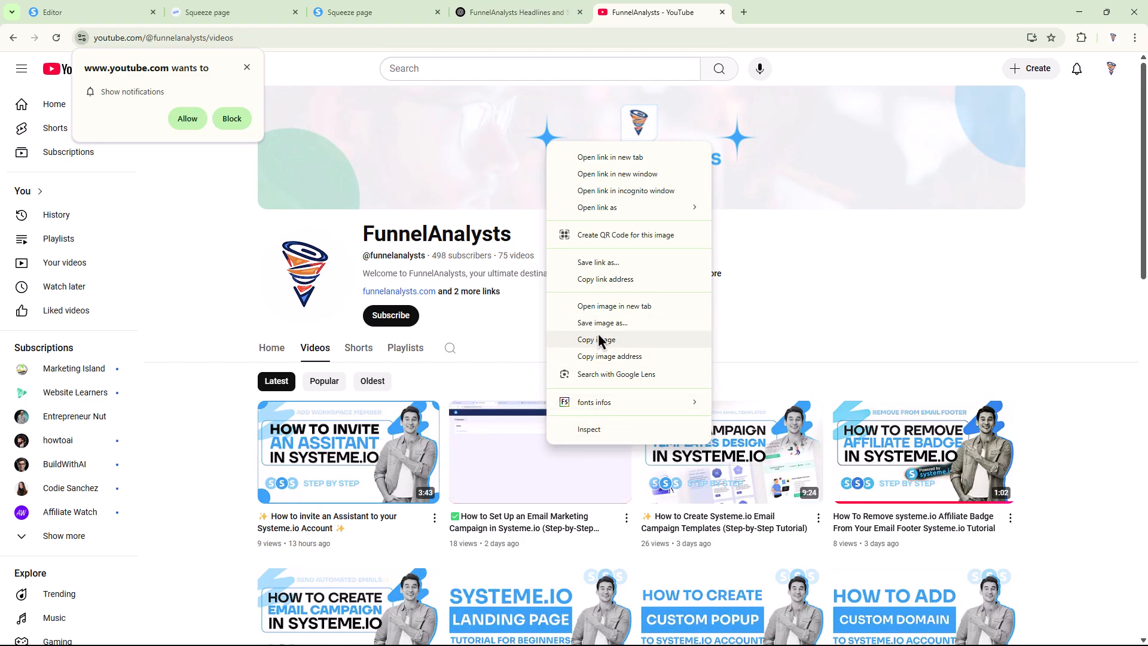
{"action": "left_click", "coordinate": [596, 284]}
Return to the page editor and replace the video element's URL with the copied YouTube link.
{"action": "key", "text": "ctrl+shift+Tab"}
{"action": "key", "text": "ctrl+shift+Tab"}
{"action": "key", "text": "ctrl+shift+Tab"}
{"action": "key", "text": "ctrl+shift+Tab"}
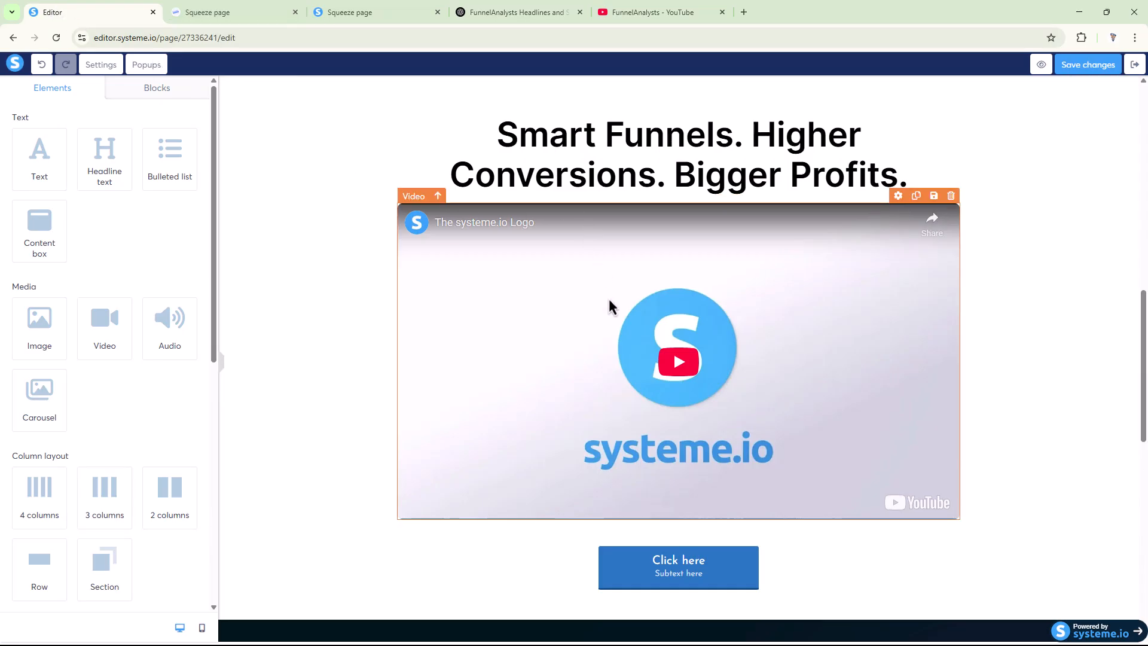
{"action": "left_click", "coordinate": [609, 352]}
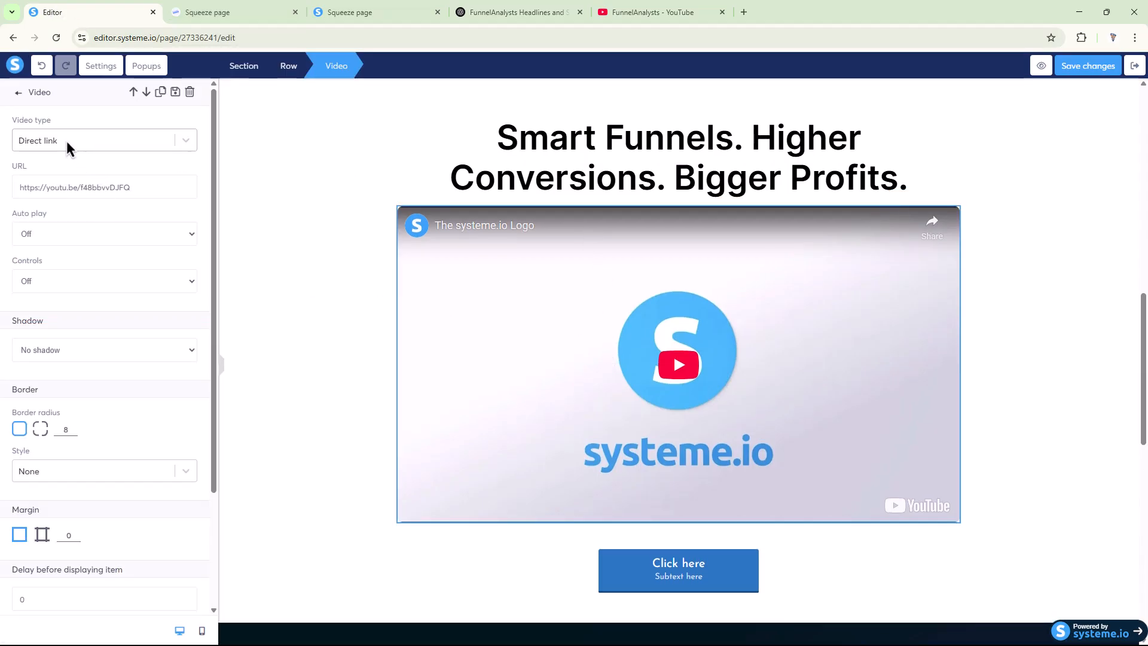
{"action": "triple_click", "coordinate": [41, 186]}
{"action": "key", "text": "ctrl+v"}
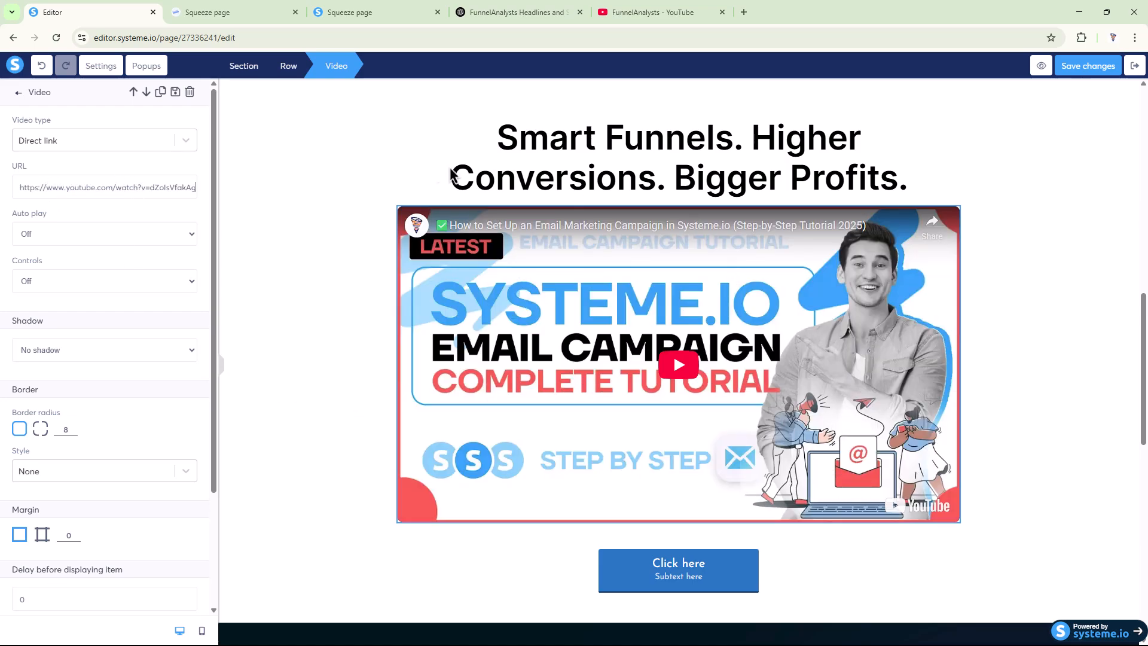
Change the text of the button below the video to "Subscribe to our YouTube Channel" and remove its subtext.
{"action": "left_click", "coordinate": [686, 582]}
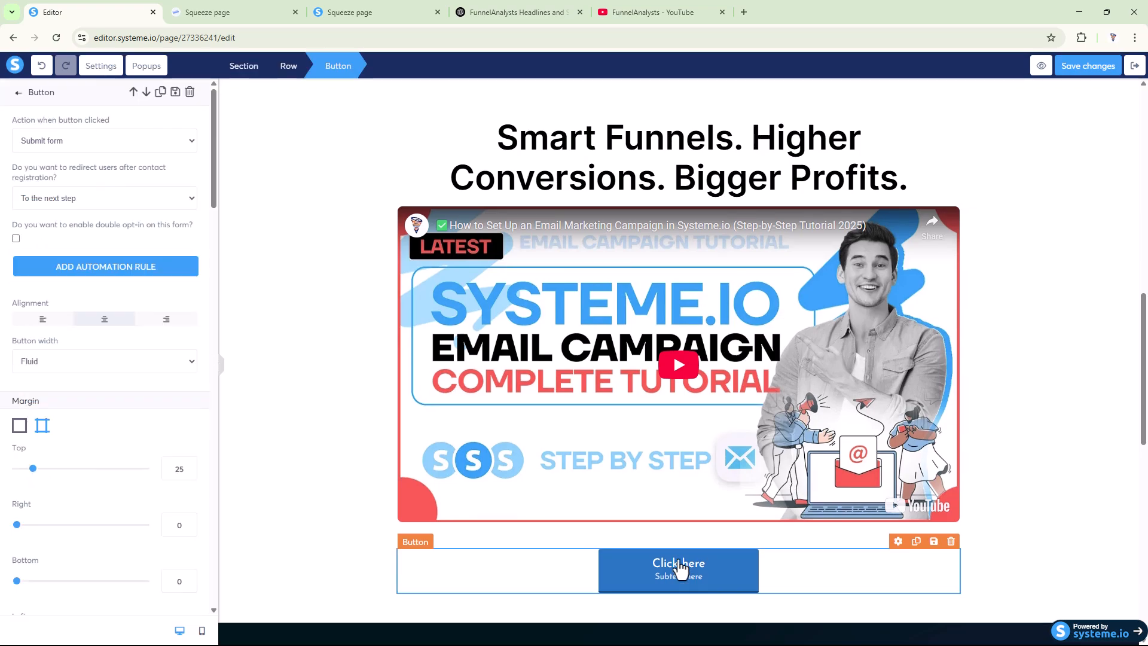
{"action": "scroll", "coordinate": [47, 470], "scroll_direction": "down", "scroll_amount": 3}
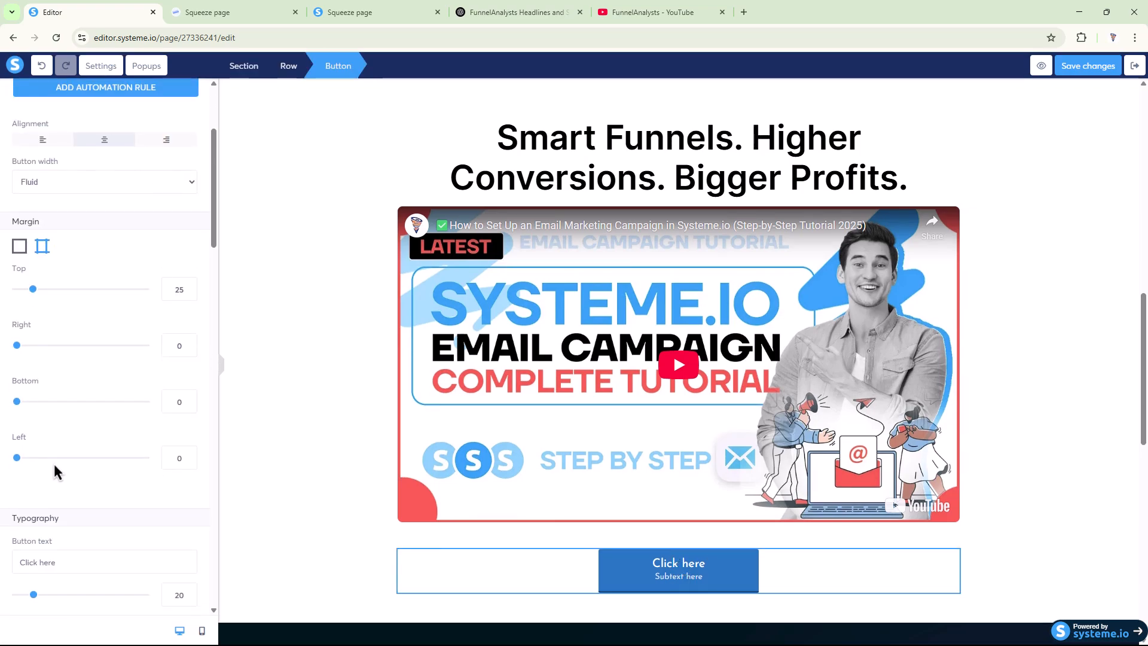
{"action": "scroll", "coordinate": [52, 464], "scroll_direction": "up", "scroll_amount": 3}
{"action": "scroll", "coordinate": [53, 448], "scroll_direction": "down", "scroll_amount": 5}
{"action": "scroll", "coordinate": [70, 465], "scroll_direction": "down", "scroll_amount": 2}
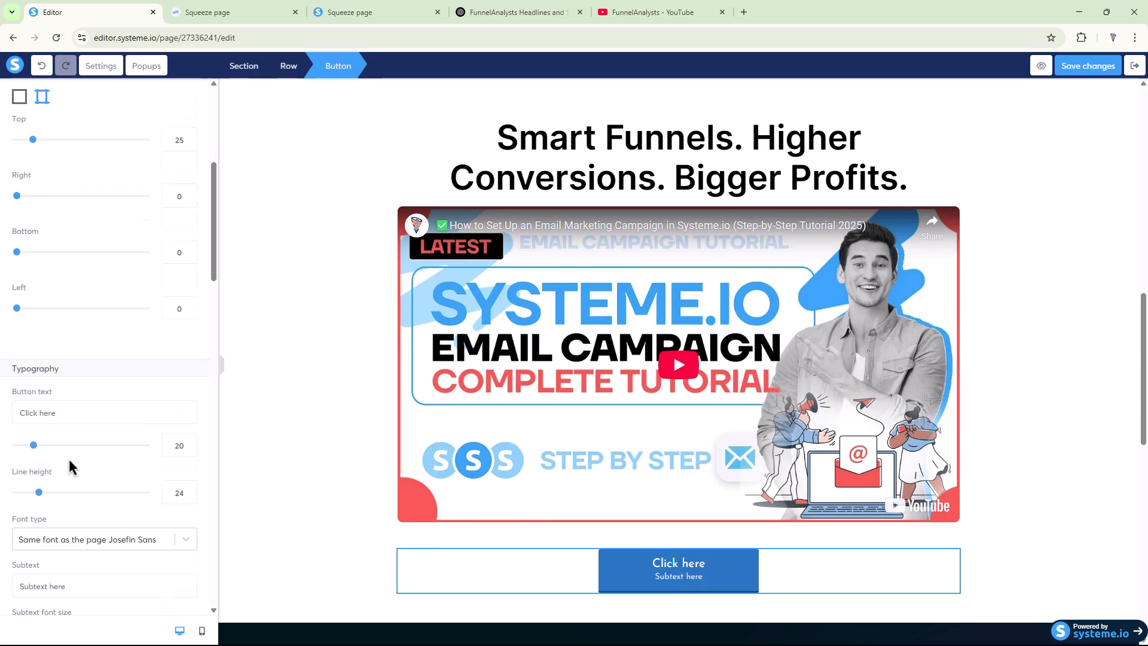
{"action": "left_click_drag", "start_coordinate": [87, 323], "coordinate": [2, 343]}
{"action": "type", "text": "S"}
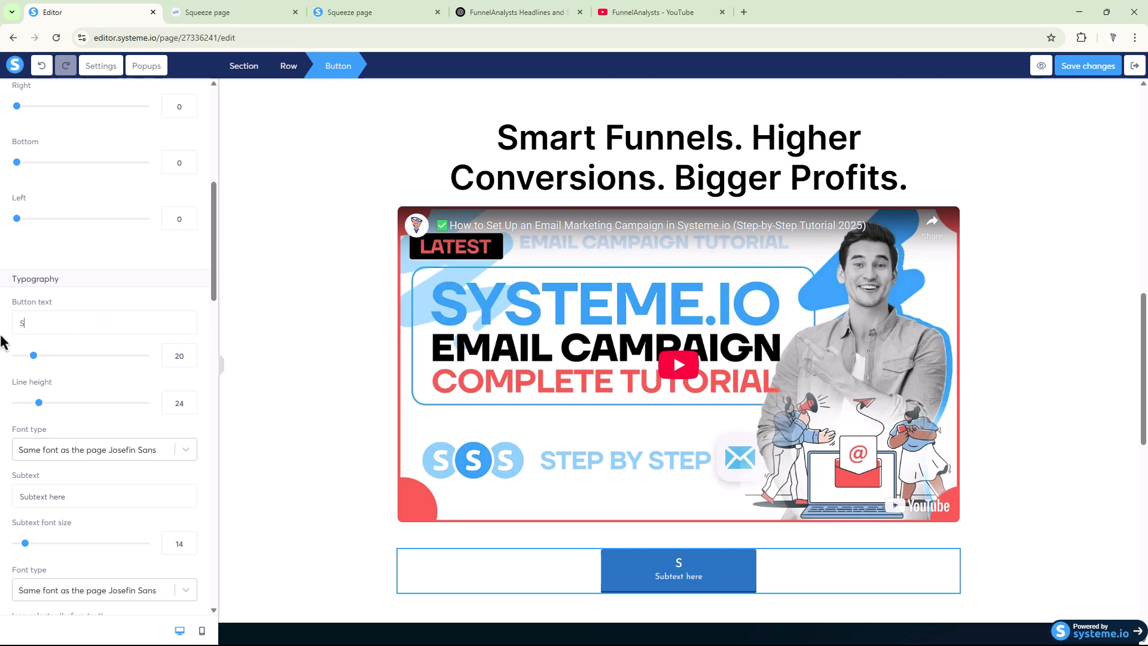
{"action": "type", "text": "ubscribe to our YouTube Channel"}
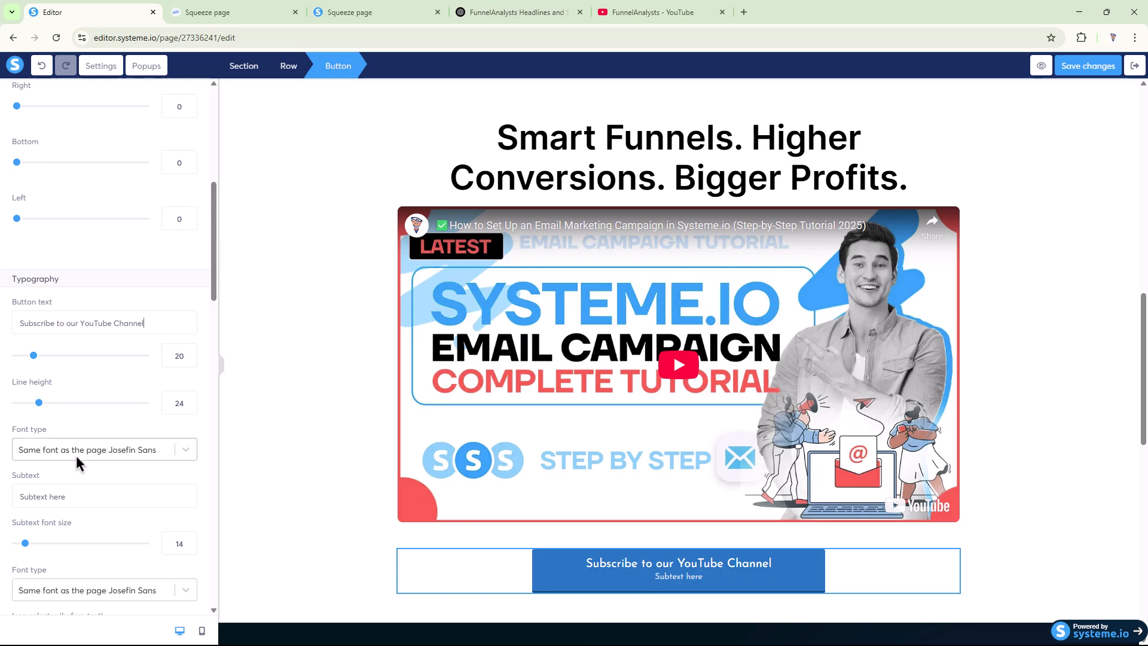
{"action": "triple_click", "coordinate": [94, 497]}
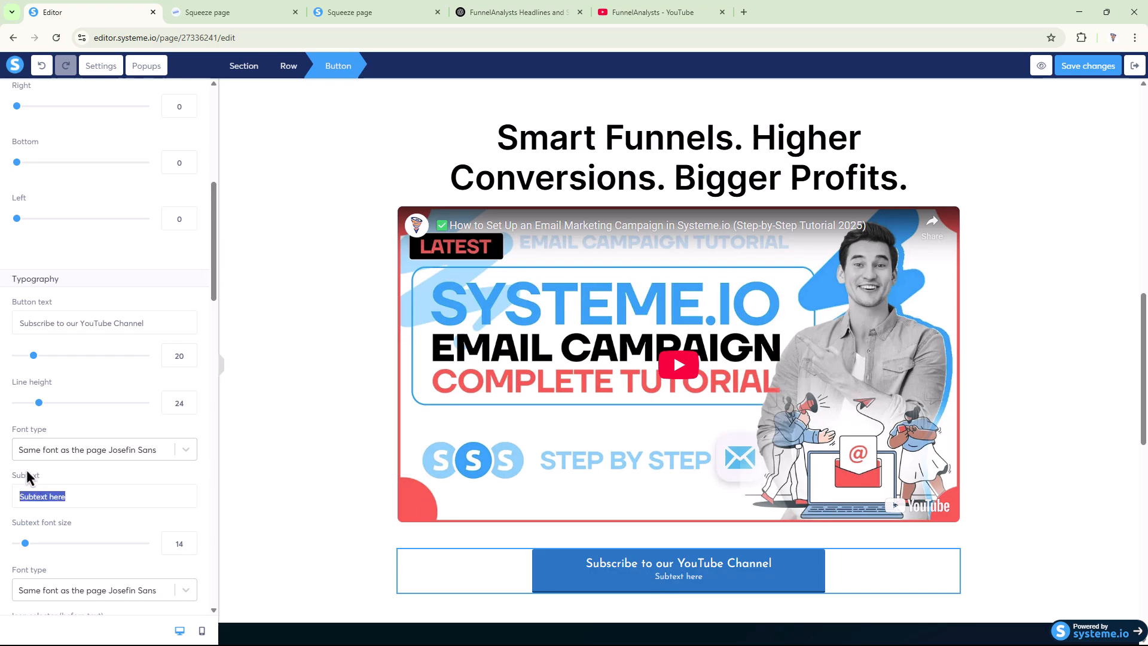
{"action": "key", "text": "BackSpace"}
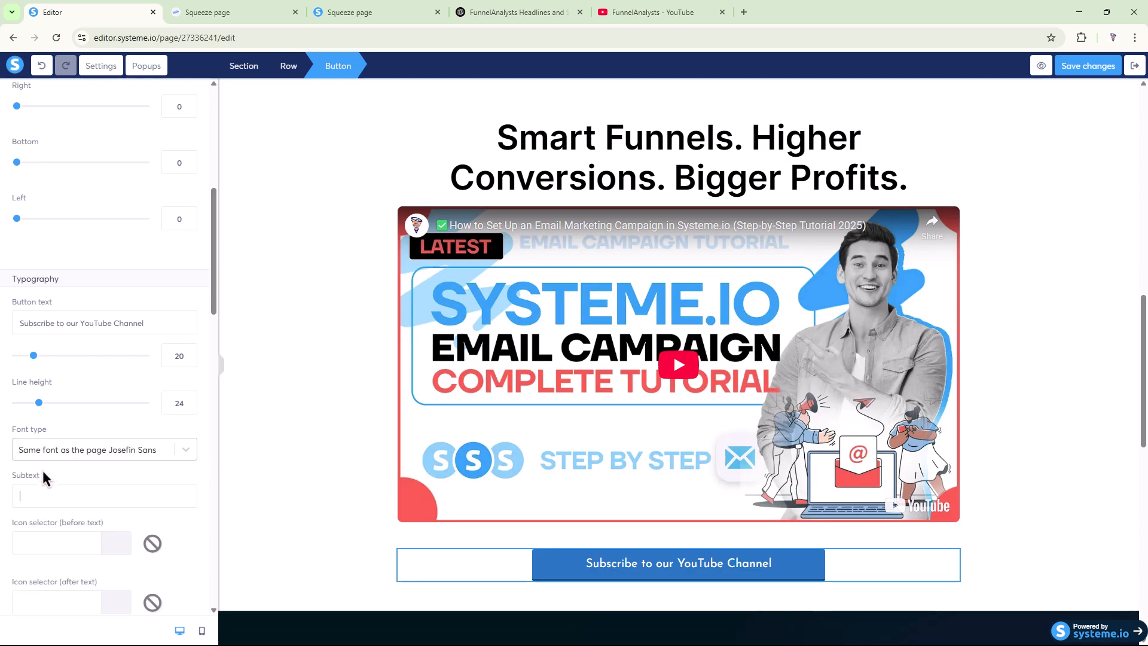
Set the Subscribe button's background color to black and clear its border color.
{"action": "scroll", "coordinate": [43, 478], "scroll_direction": "down", "scroll_amount": 5}
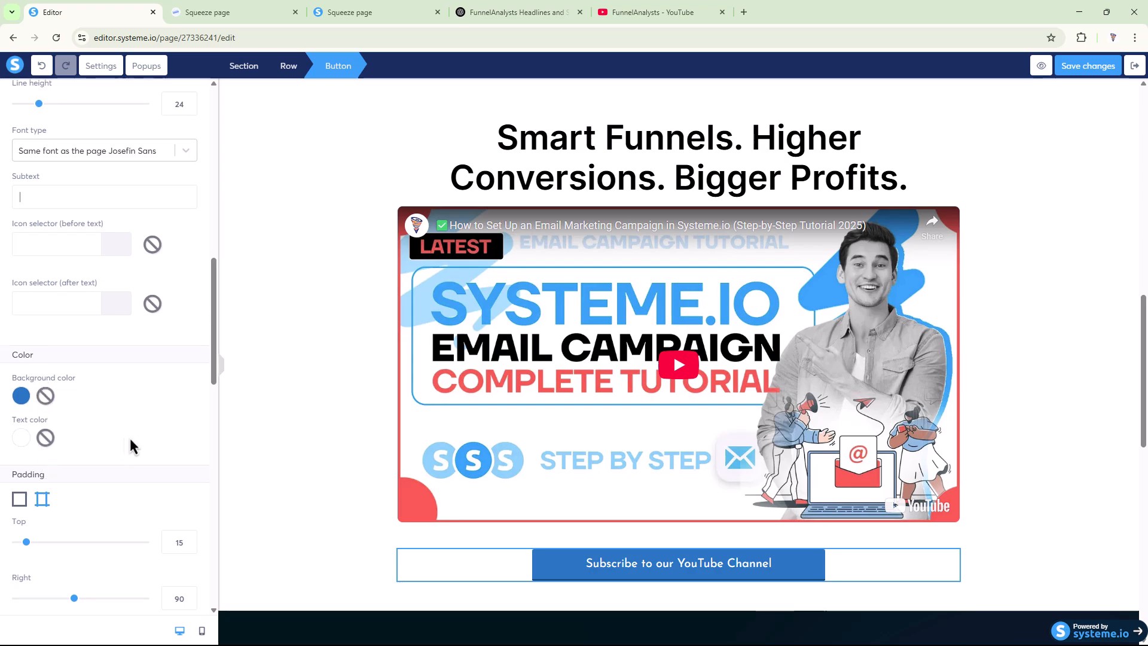
{"action": "left_click", "coordinate": [22, 396]}
{"action": "left_click", "coordinate": [115, 480]}
{"action": "scroll", "coordinate": [2, 255], "scroll_direction": "down", "scroll_amount": 4}
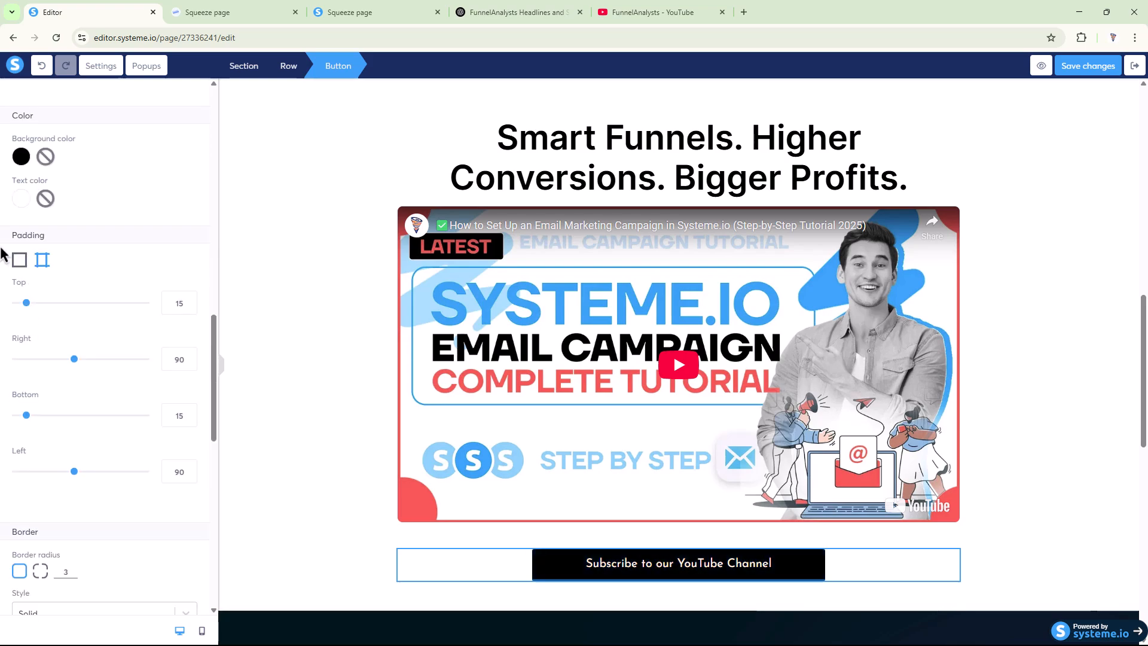
{"action": "scroll", "coordinate": [26, 220], "scroll_direction": "down", "scroll_amount": 5}
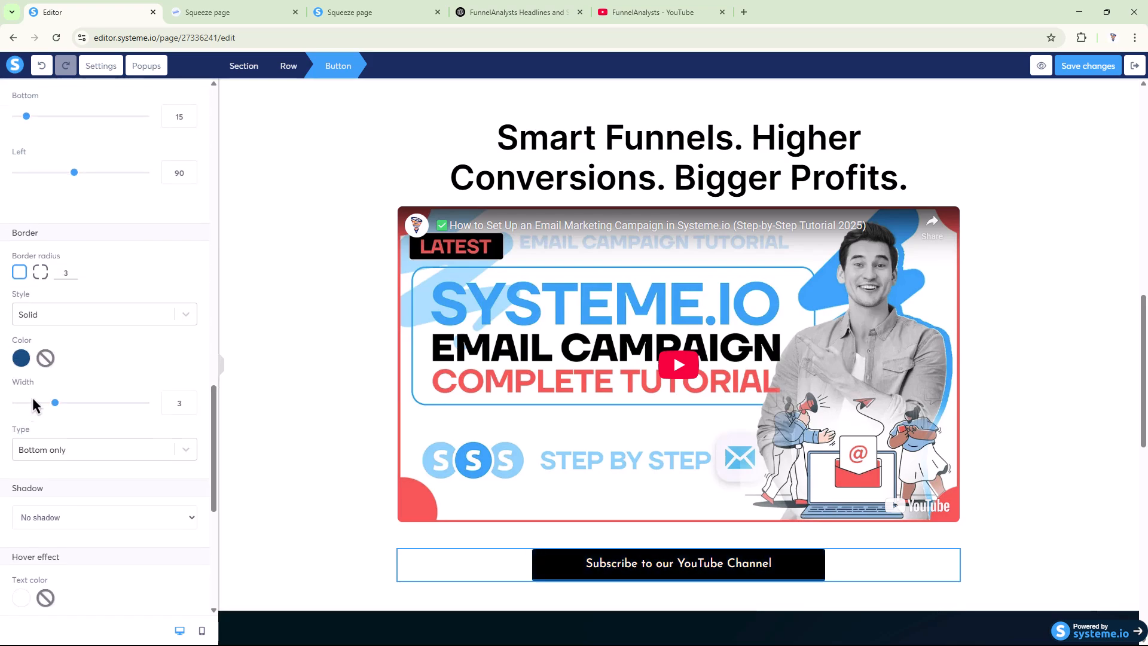
{"action": "left_click", "coordinate": [45, 357]}
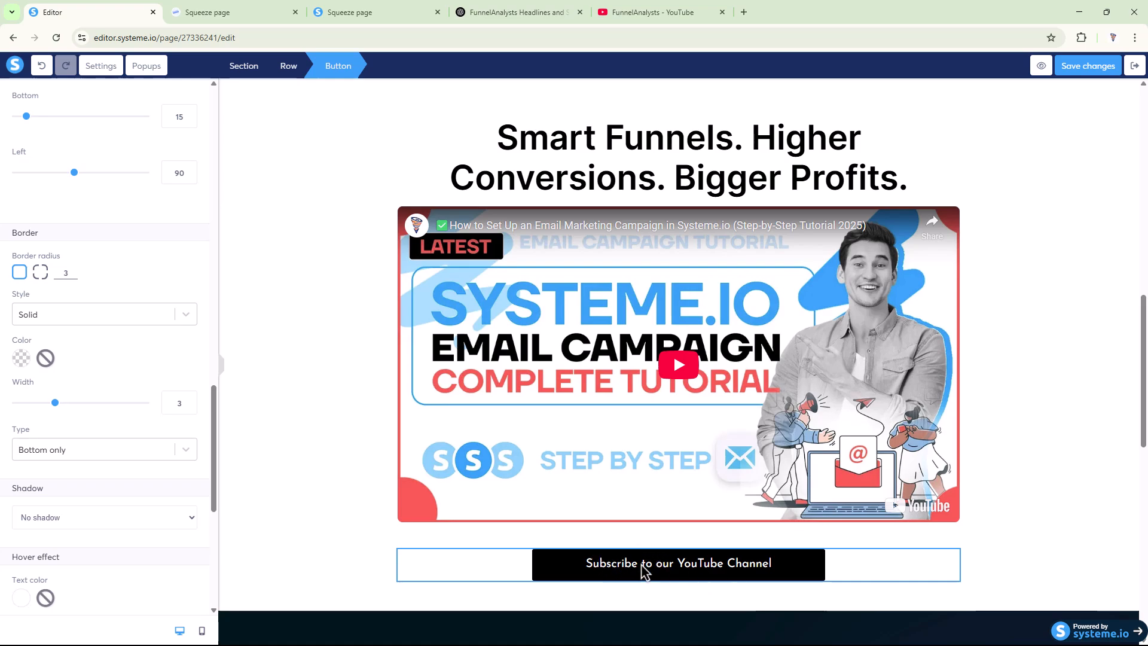
Set the Subscribe button's top and bottom padding to 20.
{"action": "scroll", "coordinate": [62, 269], "scroll_direction": "up", "scroll_amount": 5}
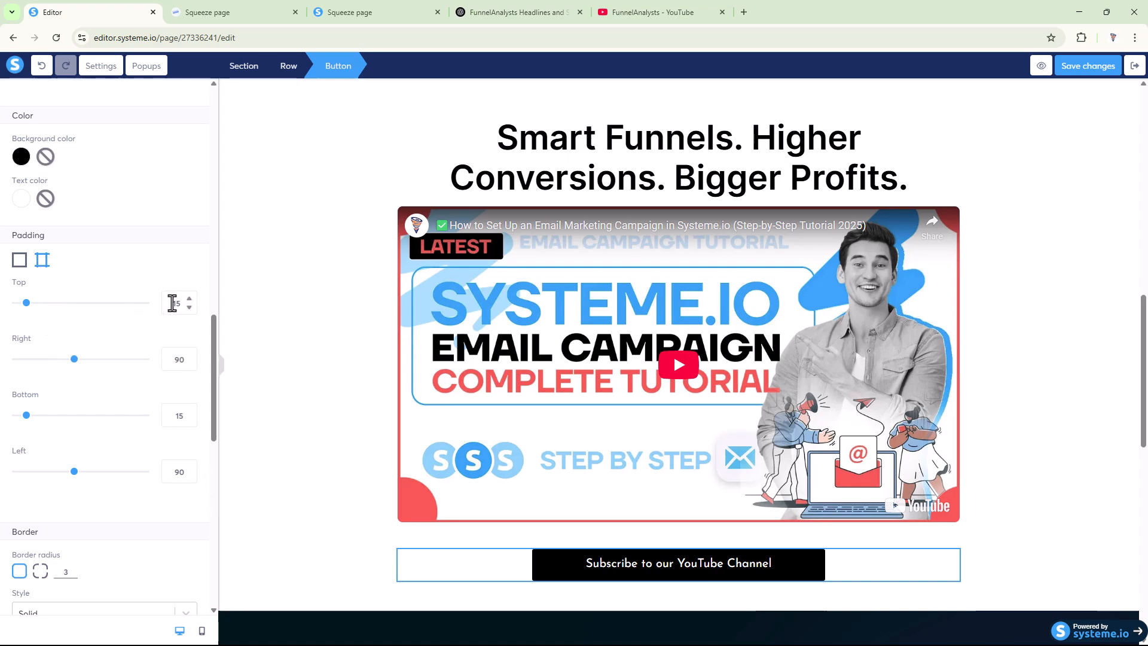
{"action": "double_click", "coordinate": [174, 305]}
{"action": "type", "text": "20"}
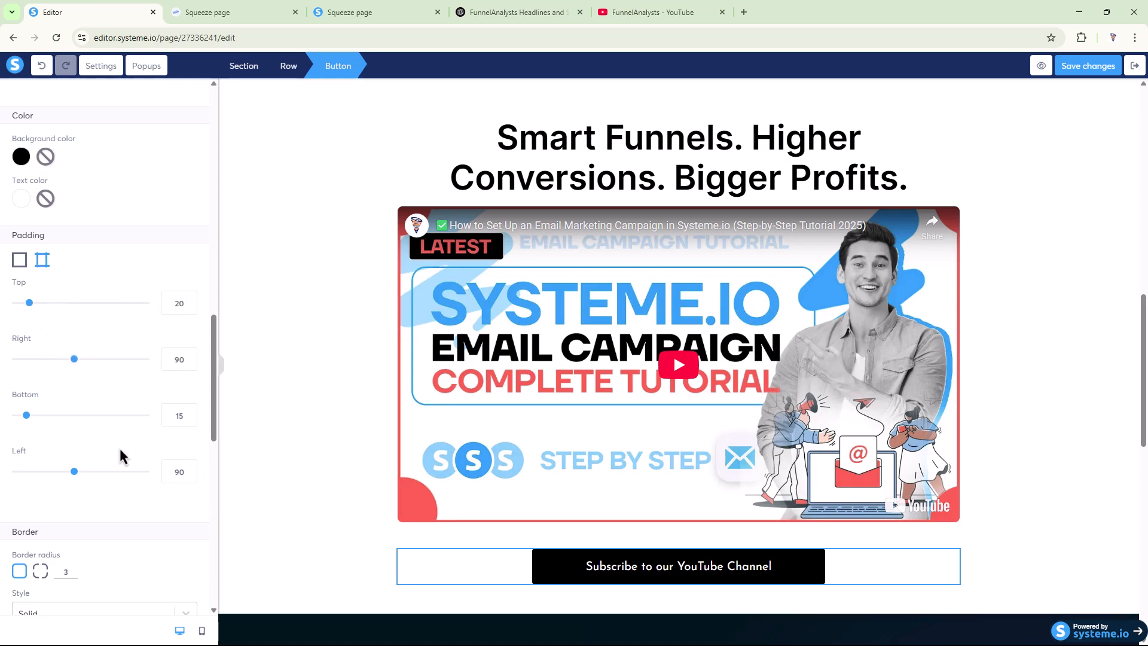
{"action": "type", "text": "20"}
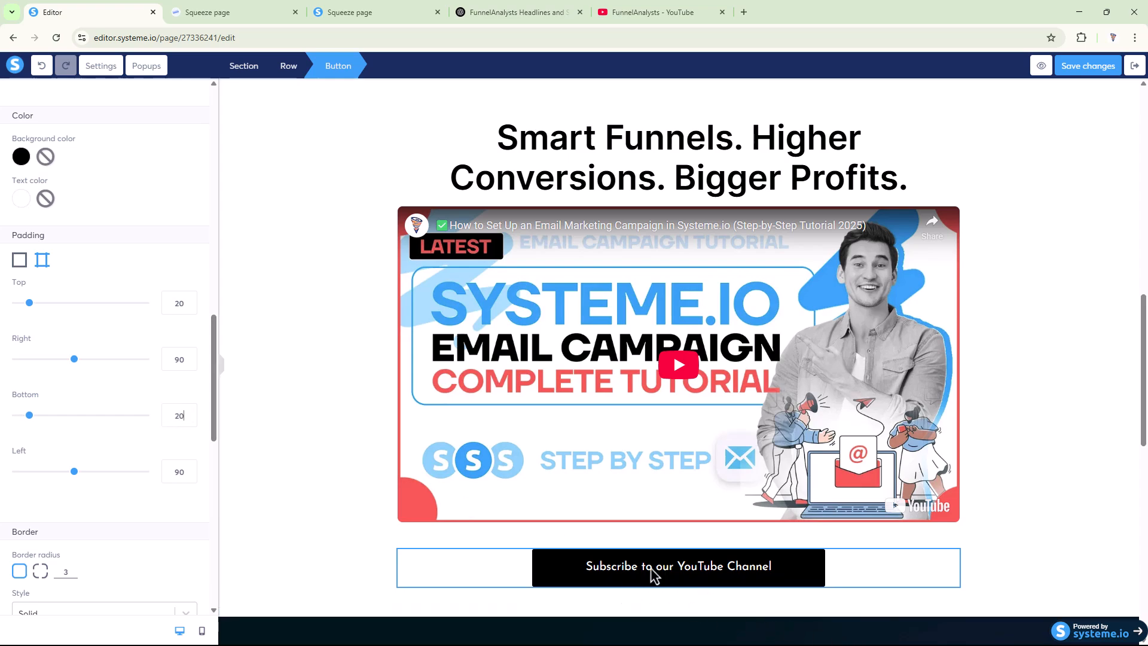
Change the Subscribe button's font to the Google font Inter and increase its font size.
{"action": "scroll", "coordinate": [7, 330], "scroll_direction": "up", "scroll_amount": 8}
{"action": "left_click", "coordinate": [72, 395]}
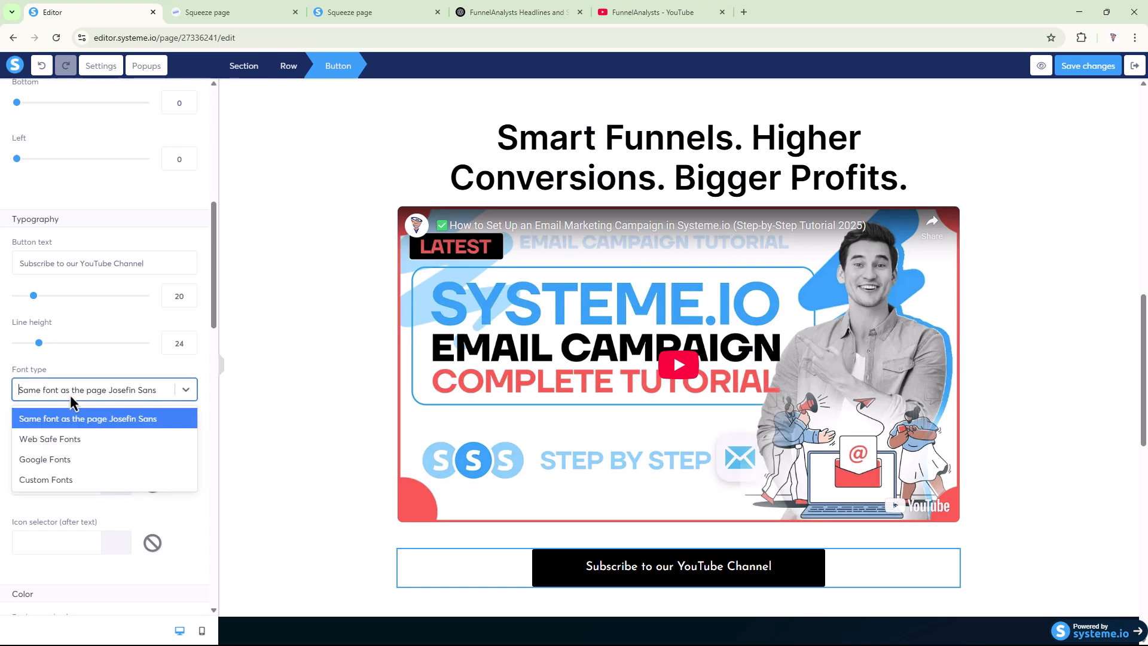
{"action": "left_click", "coordinate": [51, 459]}
{"action": "left_click", "coordinate": [52, 418]}
{"action": "left_click", "coordinate": [42, 443]}
{"action": "scroll", "coordinate": [174, 231], "scroll_direction": "up", "scroll_amount": 10}
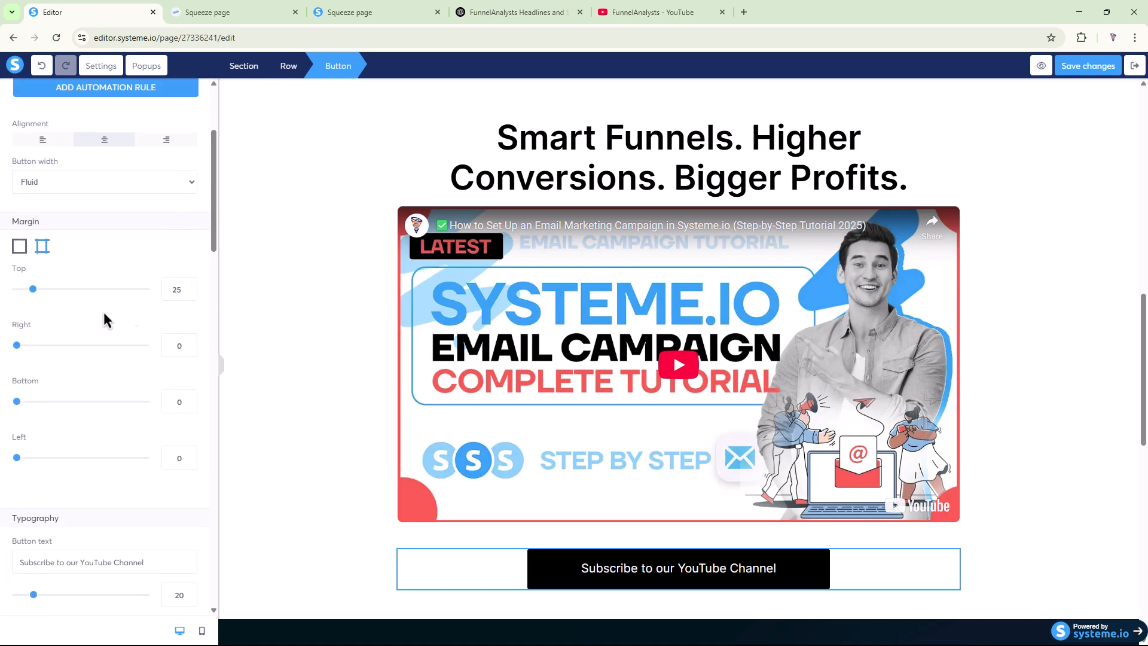
{"action": "scroll", "coordinate": [187, 457], "scroll_direction": "down", "scroll_amount": 8}
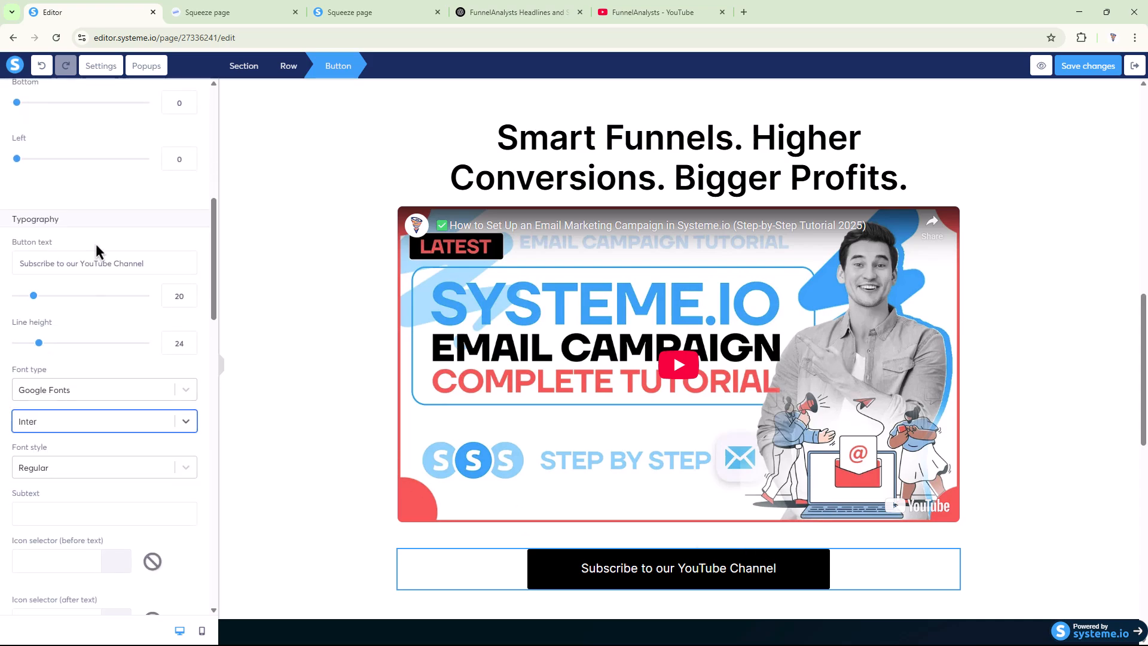
{"action": "left_click", "coordinate": [189, 293]}
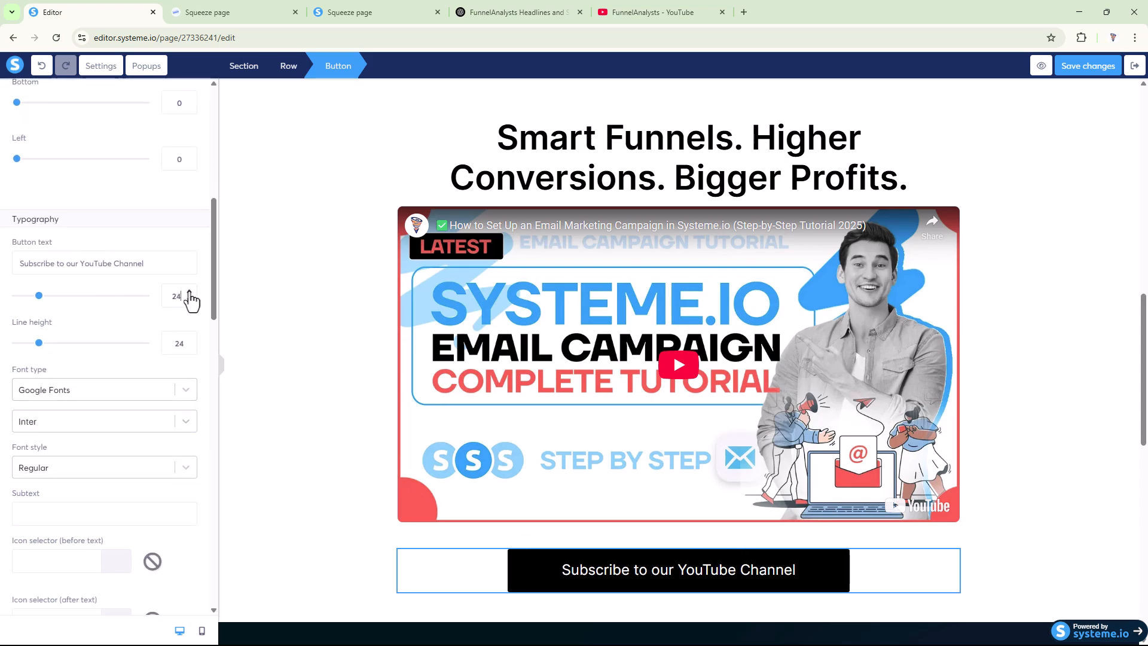
{"action": "left_click", "coordinate": [621, 549]}
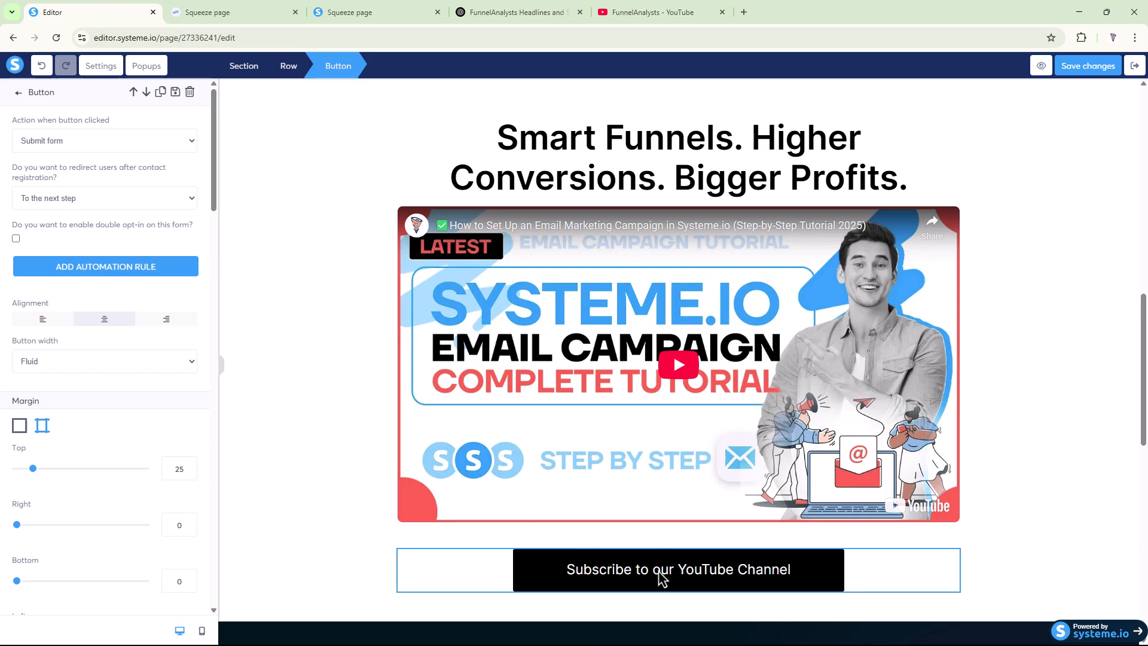
Make the Subscribe button open a URL, using the address copied from the FunnelAnalysts YouTube channel's videos page.
{"action": "left_click", "coordinate": [95, 149]}
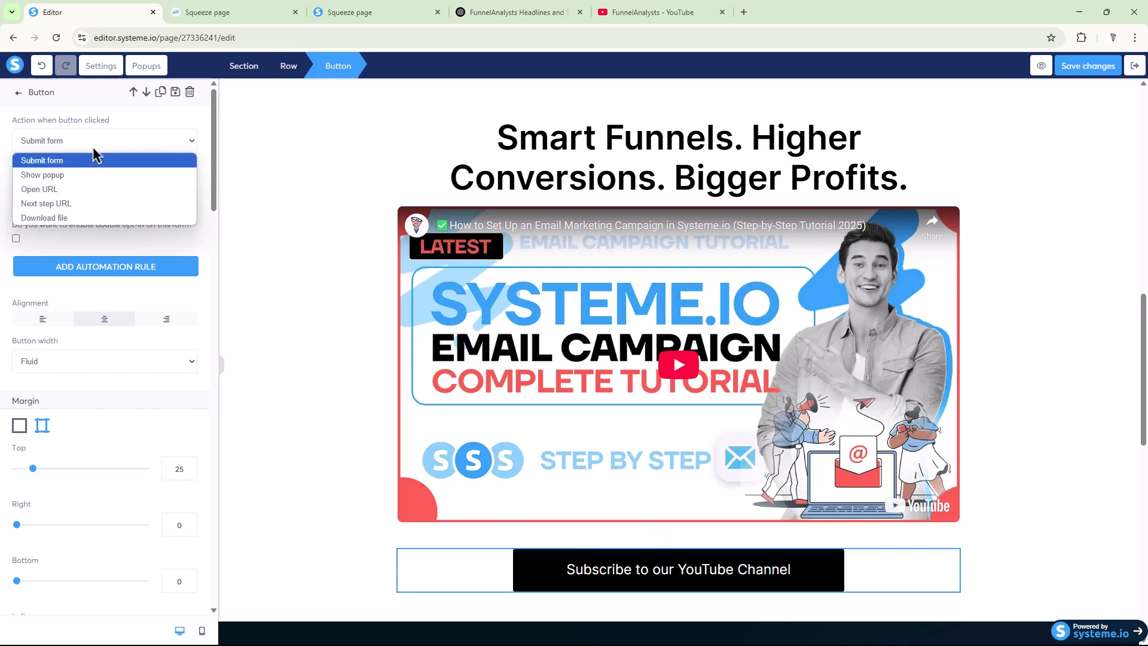
{"action": "left_click", "coordinate": [42, 195]}
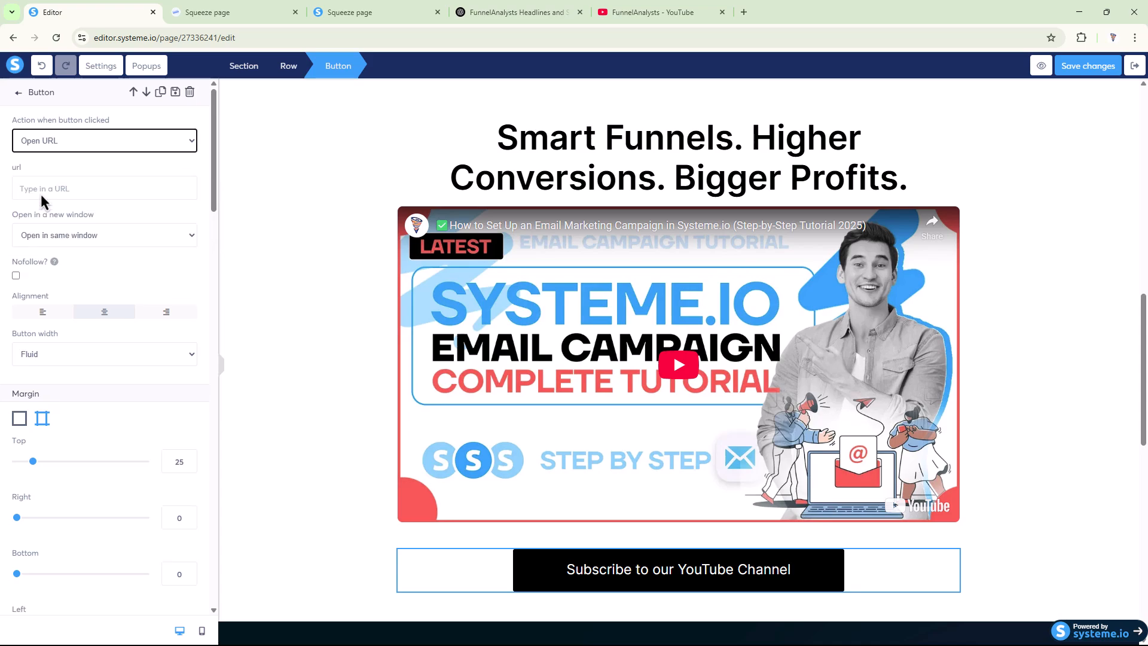
{"action": "left_click", "coordinate": [723, 7]}
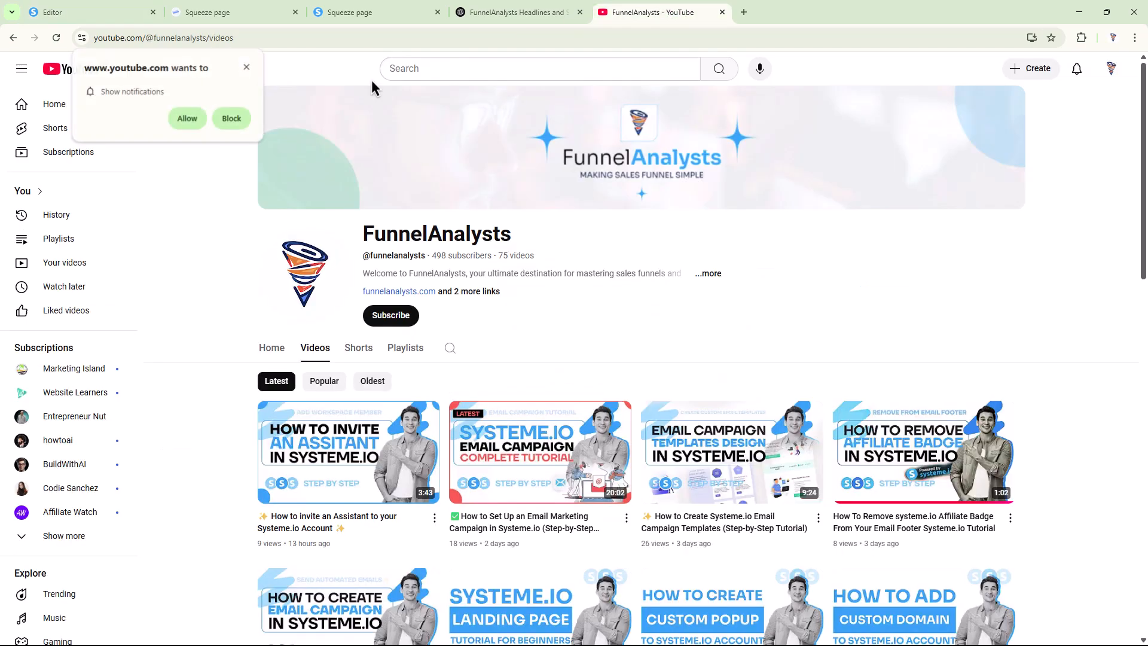
{"action": "left_click", "coordinate": [341, 37]}
{"action": "key", "text": "ctrl+c"}
{"action": "left_click", "coordinate": [90, 12]}
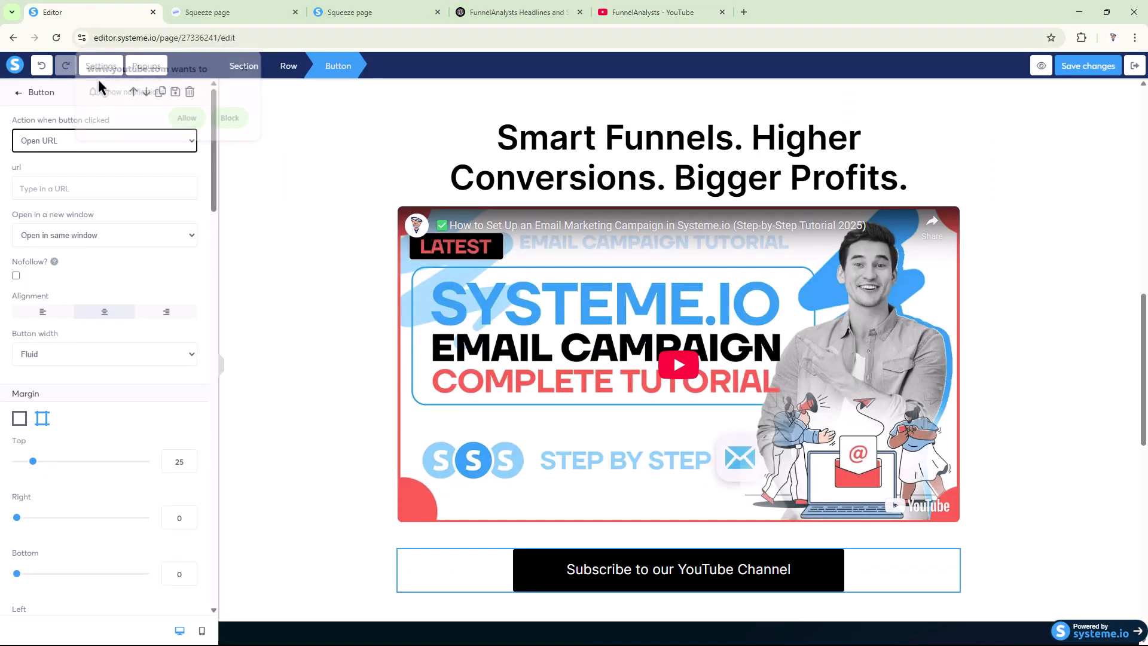
{"action": "left_click", "coordinate": [52, 188]}
{"action": "key", "text": "ctrl+v"}
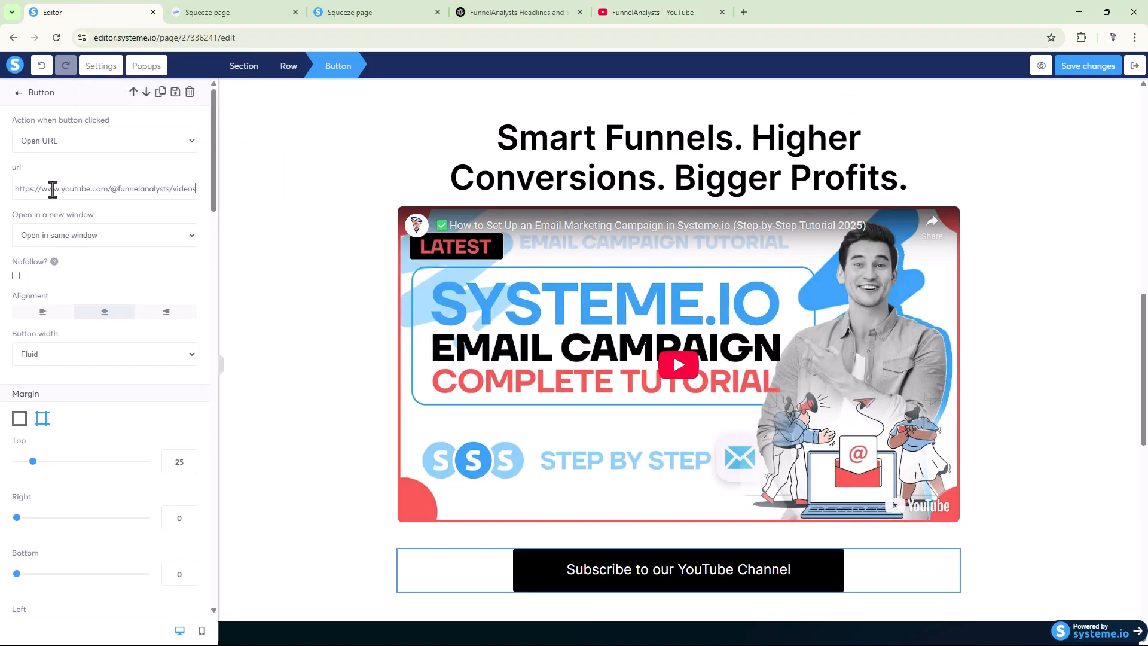
{"action": "left_click", "coordinate": [371, 283]}
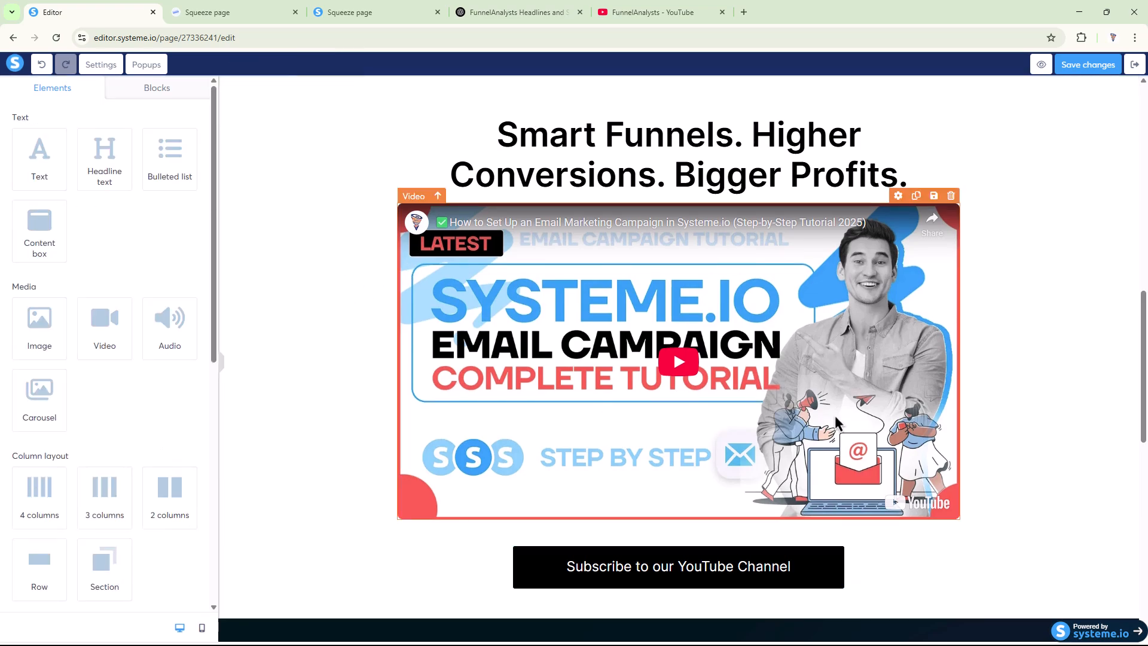
Set the video section's top and bottom padding to 100.
{"action": "scroll", "coordinate": [839, 422], "scroll_direction": "up", "scroll_amount": 3}
{"action": "scroll", "coordinate": [839, 421], "scroll_direction": "down", "scroll_amount": 2}
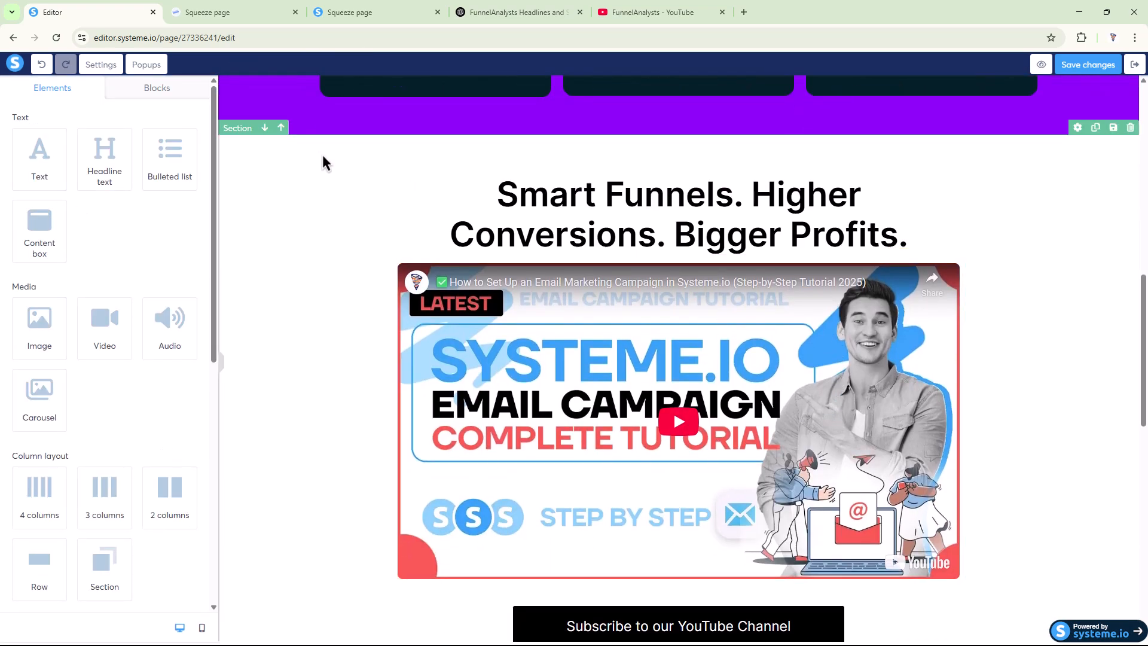
{"action": "left_click", "coordinate": [245, 138]}
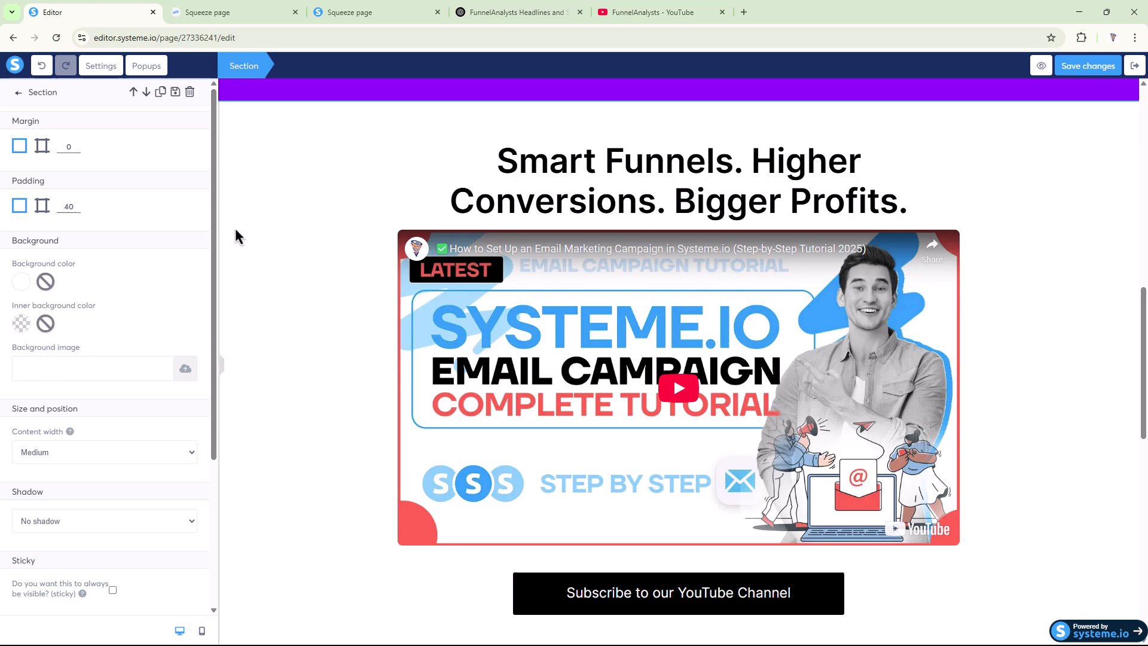
{"action": "left_click", "coordinate": [42, 206]}
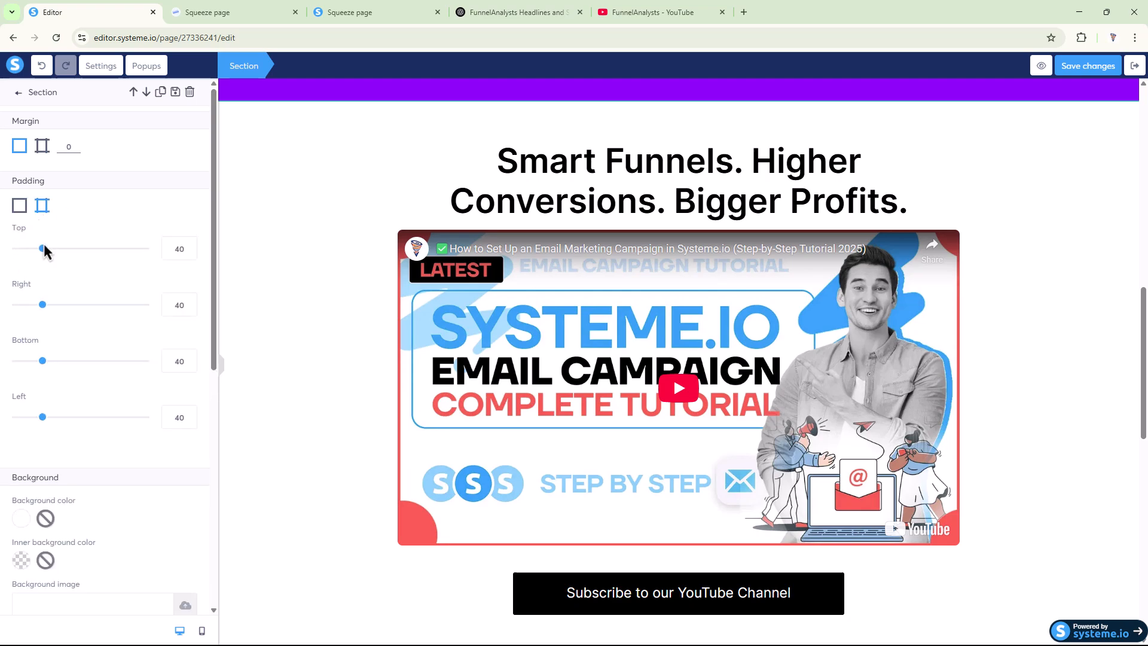
{"action": "double_click", "coordinate": [185, 249]}
{"action": "type", "text": "100"}
{"action": "double_click", "coordinate": [177, 363]}
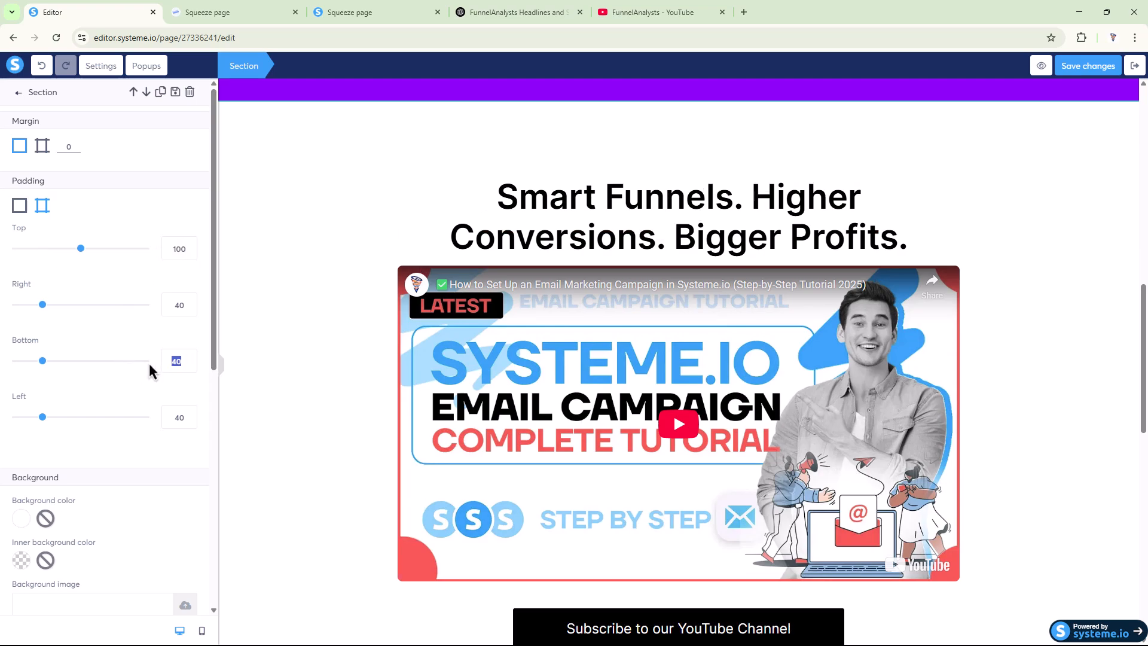
{"action": "left_click", "coordinate": [305, 279]}
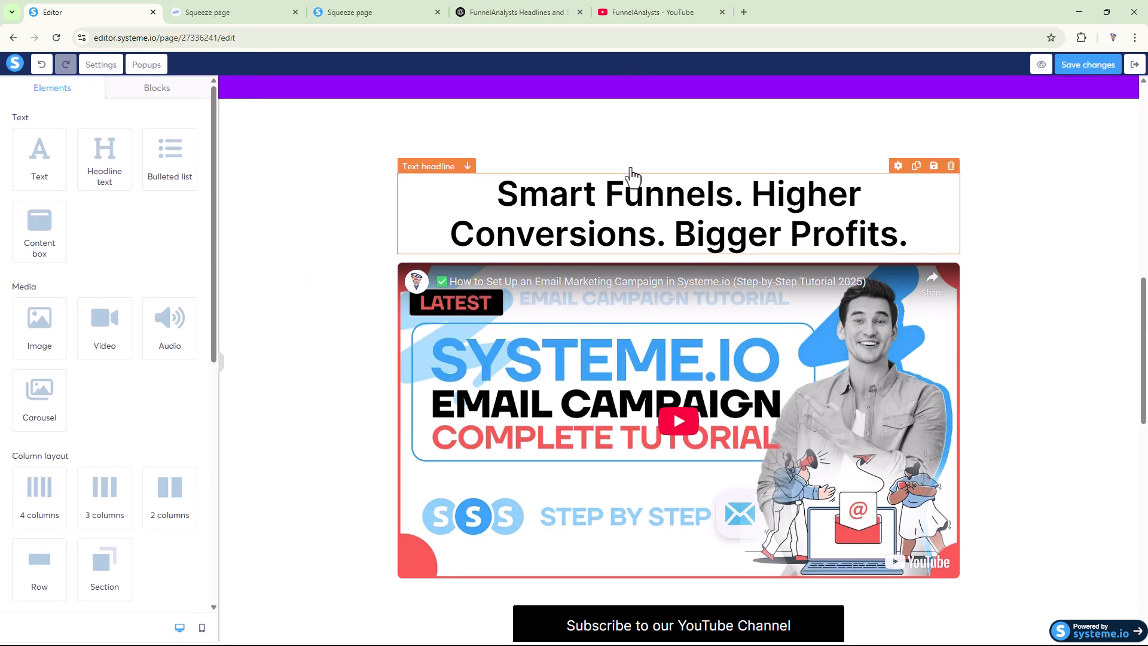
Set the video section's content width to Small and check how it looks on the page.
{"action": "scroll", "coordinate": [633, 185], "scroll_direction": "down", "scroll_amount": 4}
{"action": "scroll", "coordinate": [623, 244], "scroll_direction": "up", "scroll_amount": 7}
{"action": "scroll", "coordinate": [637, 373], "scroll_direction": "down", "scroll_amount": 3}
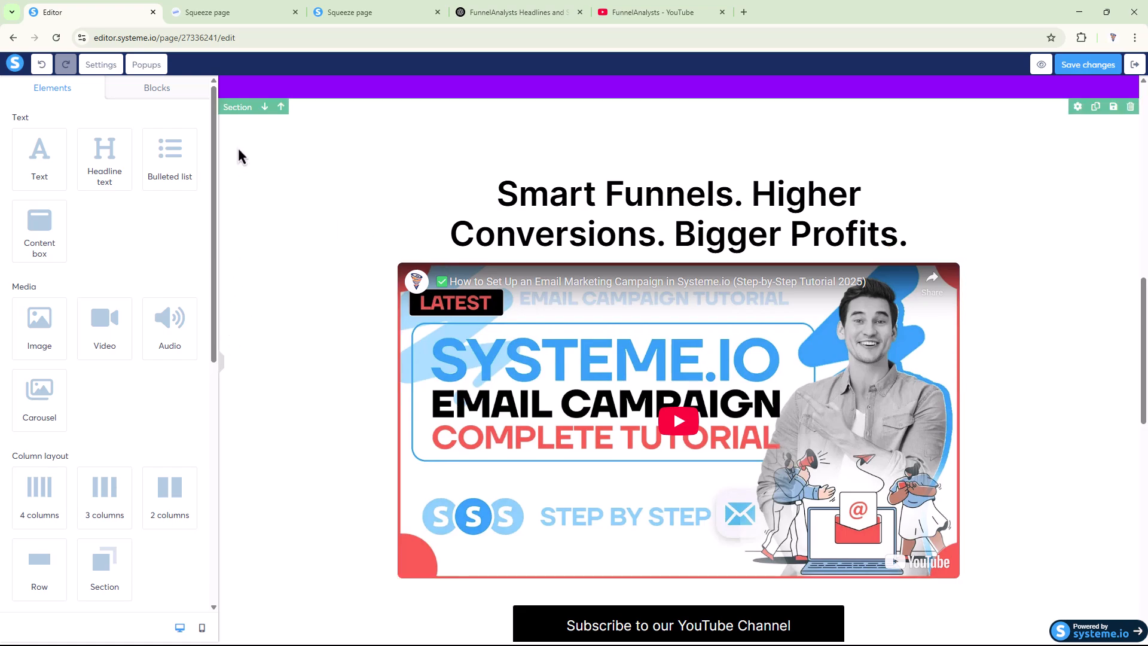
{"action": "left_click", "coordinate": [233, 121]}
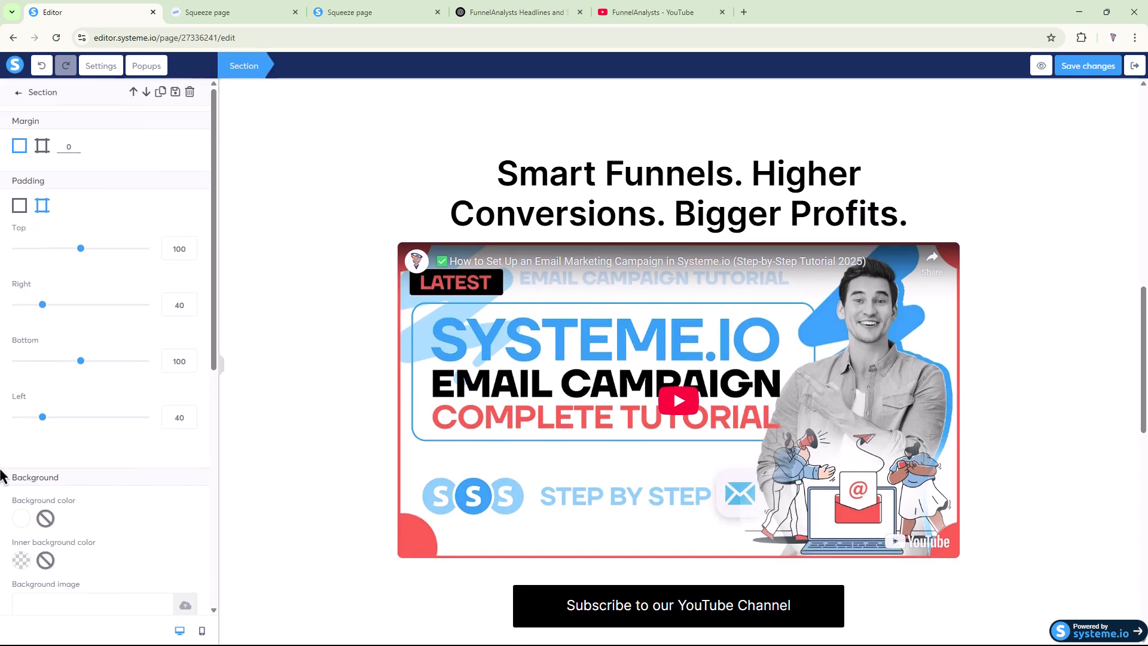
{"action": "scroll", "coordinate": [18, 455], "scroll_direction": "down", "scroll_amount": 4}
{"action": "left_click", "coordinate": [57, 462]}
{"action": "left_click", "coordinate": [45, 511]}
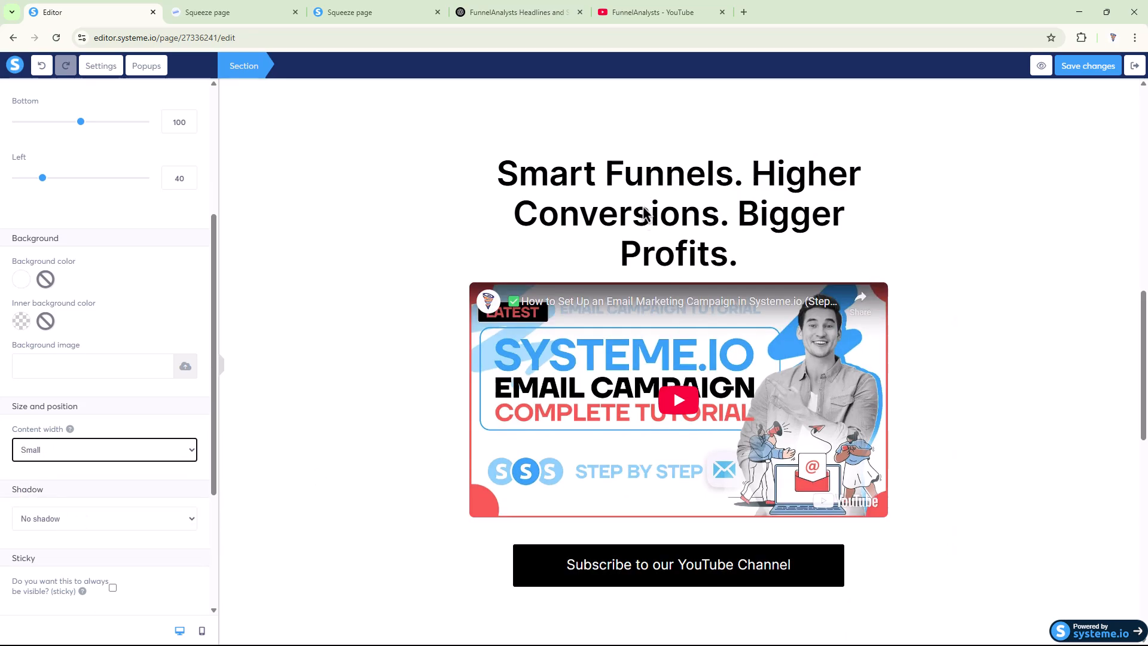
{"action": "left_click", "coordinate": [410, 190]}
{"action": "scroll", "coordinate": [719, 291], "scroll_direction": "down", "scroll_amount": 3}
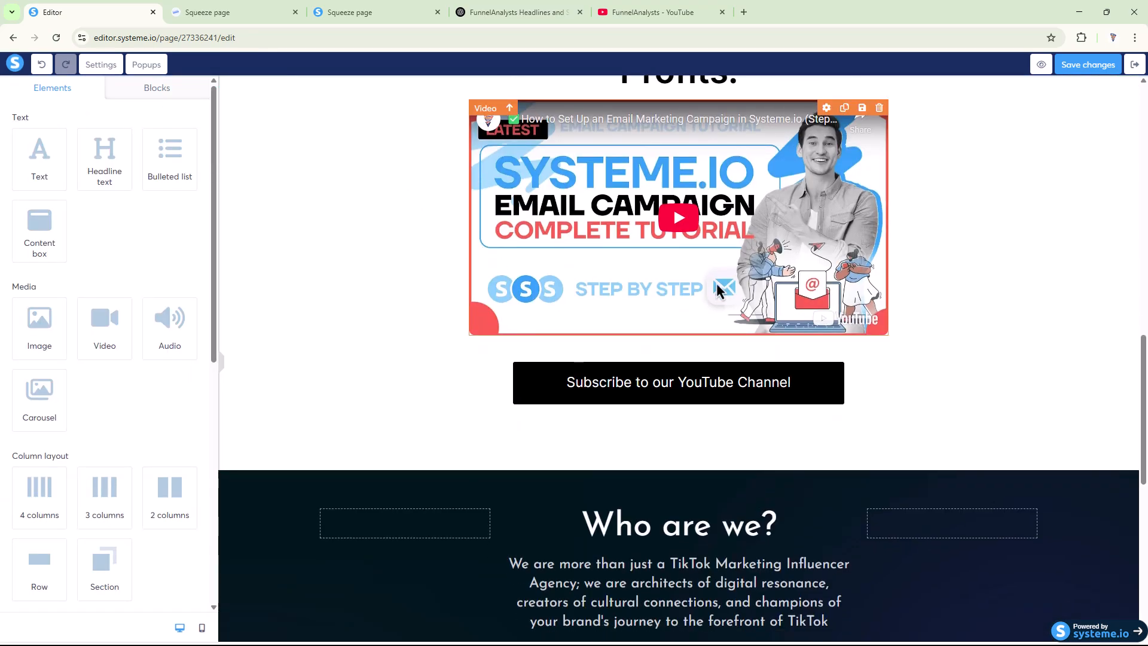
{"action": "scroll", "coordinate": [719, 291], "scroll_direction": "up", "scroll_amount": 4}
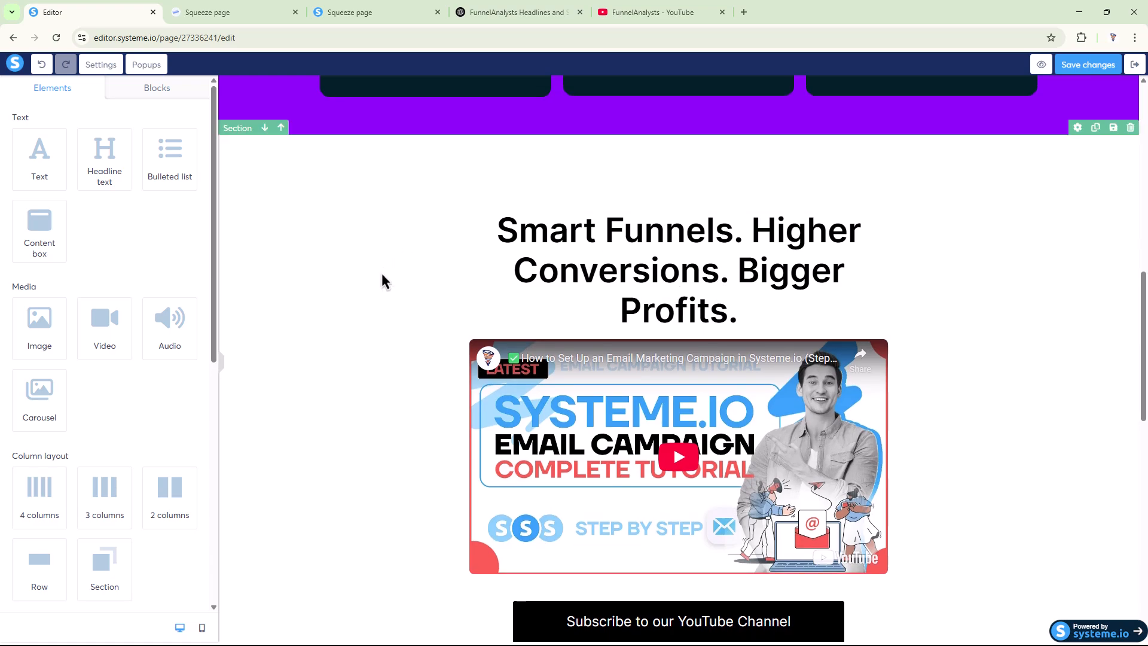
Try the Full page content width on the video section, view it across the full canvas, and return it to Small.
{"action": "scroll", "coordinate": [383, 276], "scroll_direction": "down", "scroll_amount": 3}
{"action": "scroll", "coordinate": [385, 282], "scroll_direction": "up", "scroll_amount": 3}
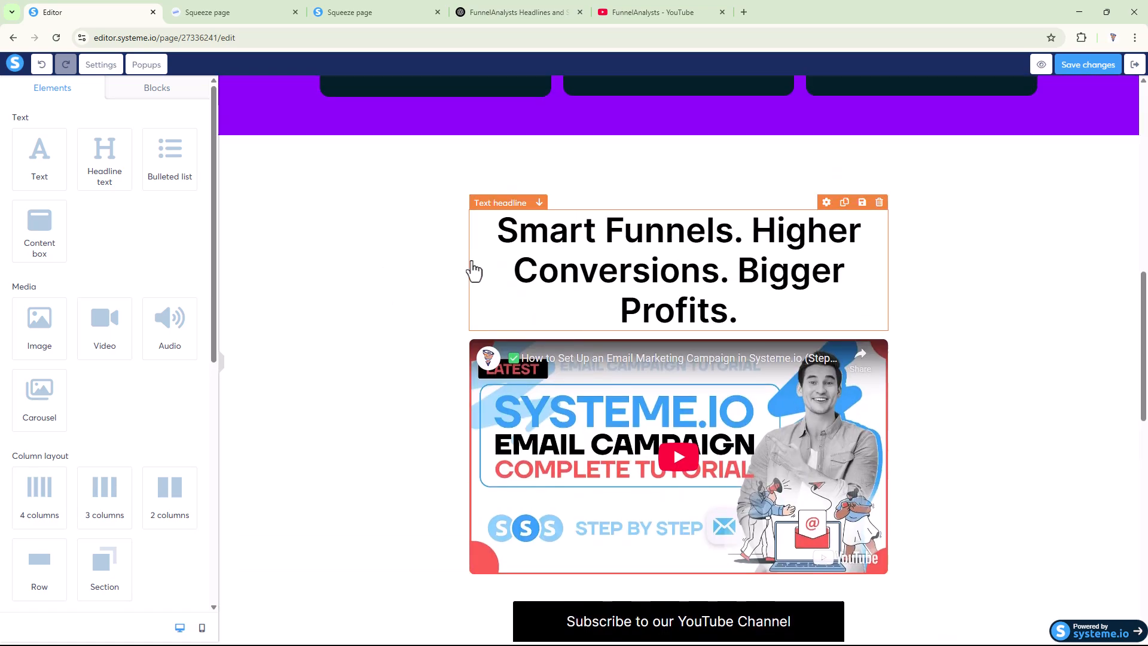
{"action": "left_click", "coordinate": [241, 141]}
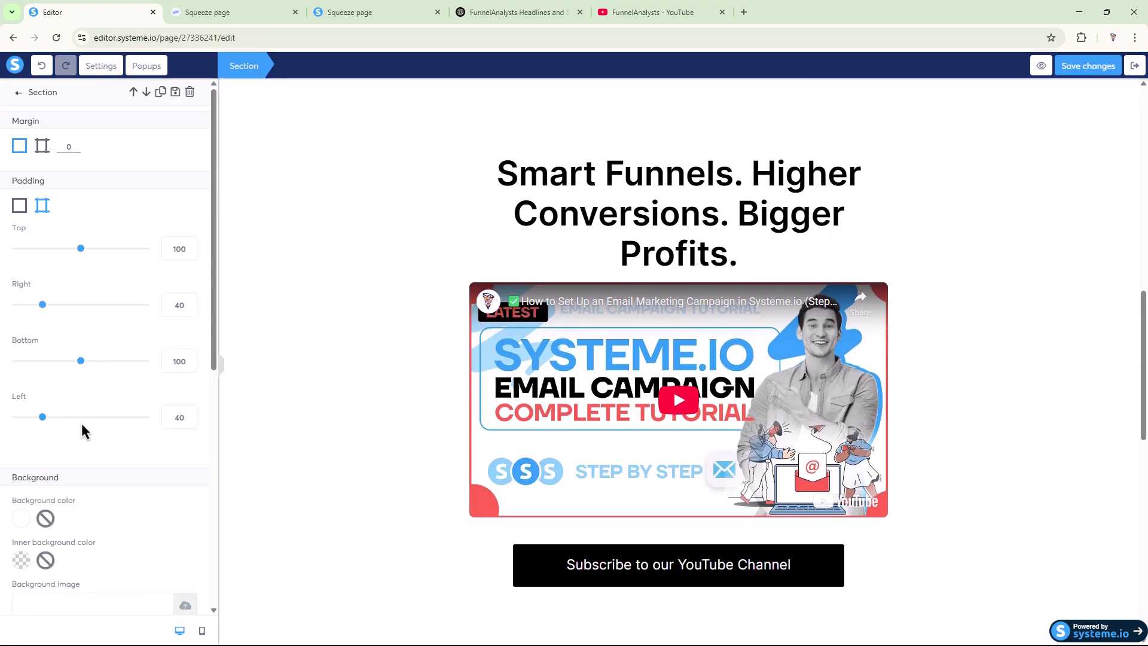
{"action": "scroll", "coordinate": [81, 425], "scroll_direction": "down", "scroll_amount": 4}
{"action": "left_click", "coordinate": [66, 449]}
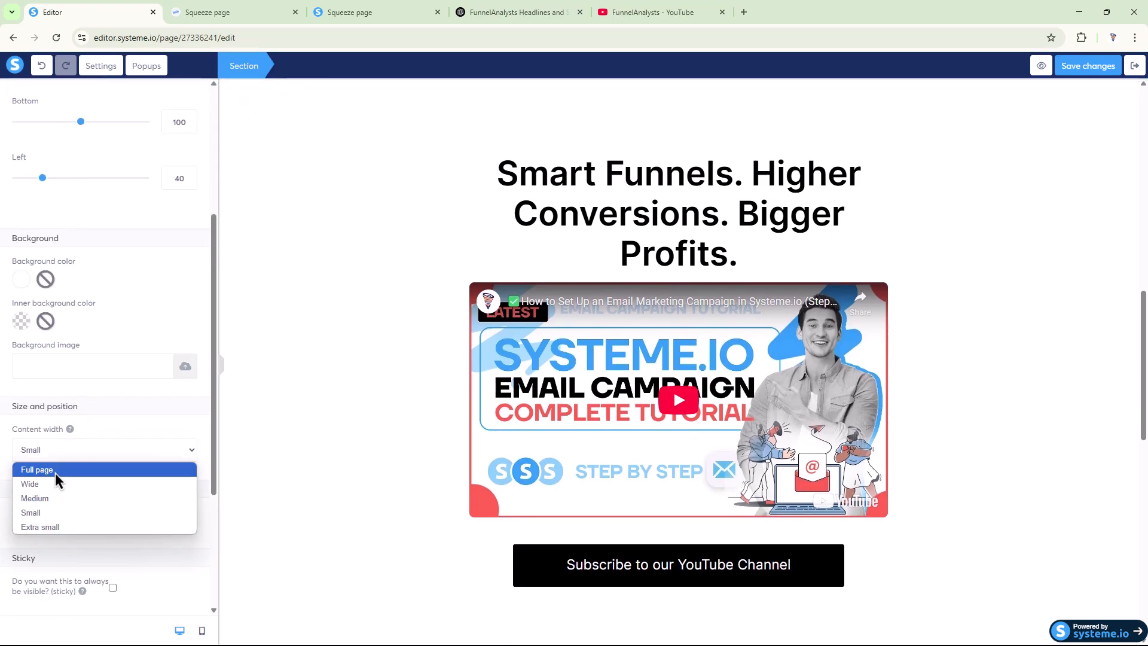
{"action": "left_click", "coordinate": [56, 471]}
{"action": "left_click", "coordinate": [221, 366]}
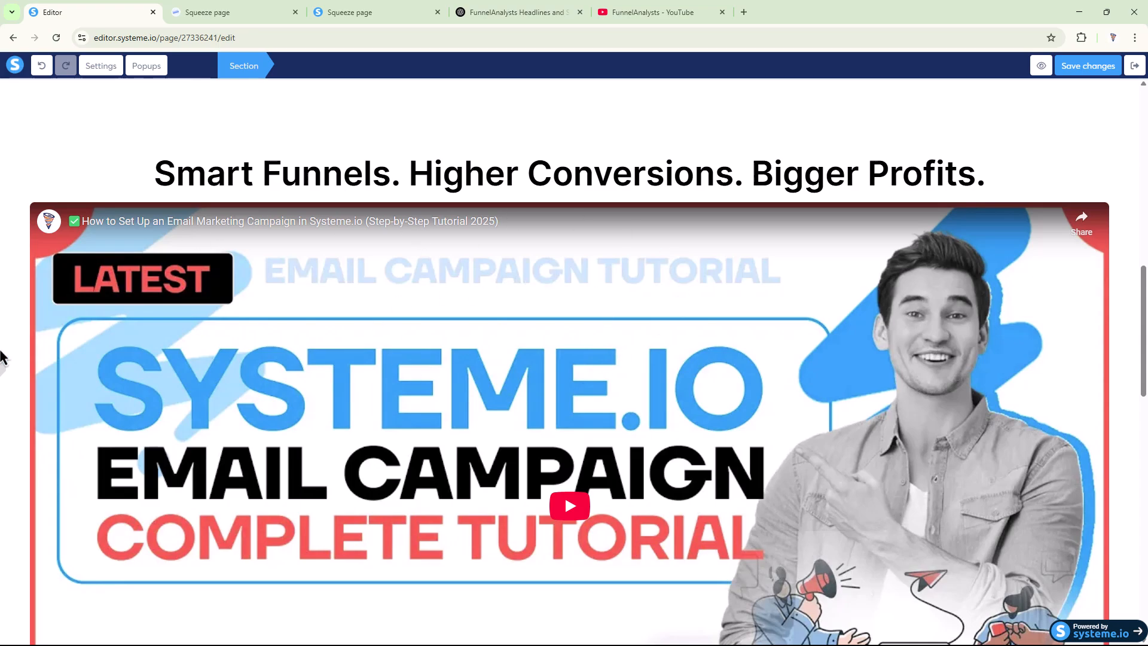
{"action": "left_click", "coordinate": [3, 369]}
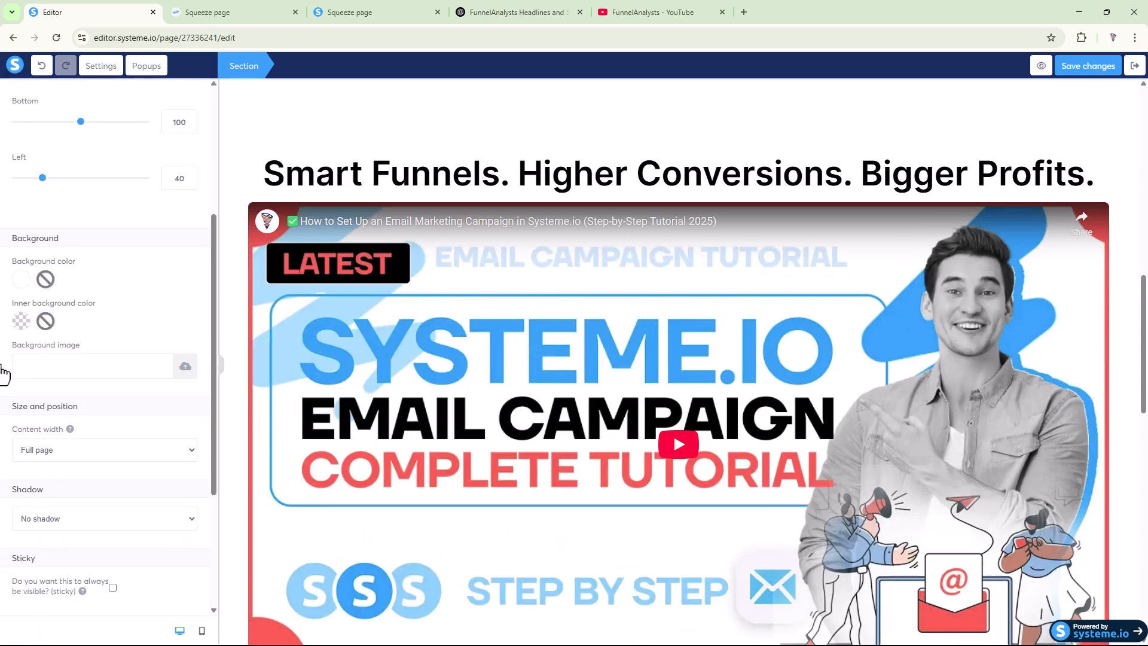
{"action": "left_click", "coordinate": [49, 449]}
{"action": "left_click", "coordinate": [43, 511]}
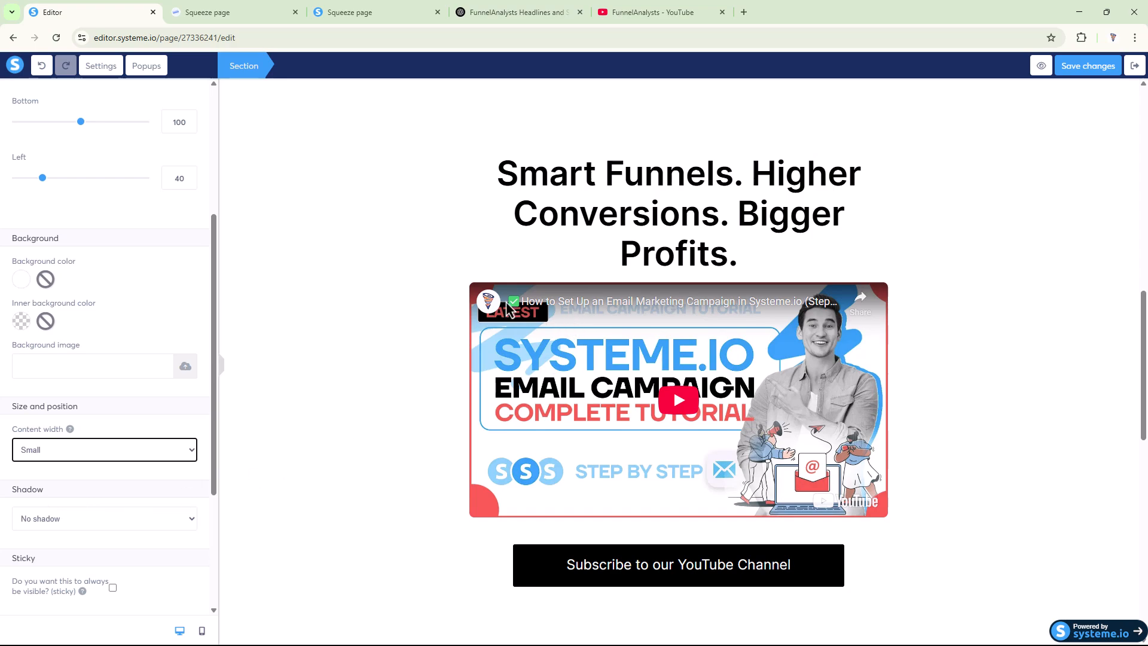
{"action": "left_click", "coordinate": [333, 289]}
{"action": "scroll", "coordinate": [333, 293], "scroll_direction": "down", "scroll_amount": 3}
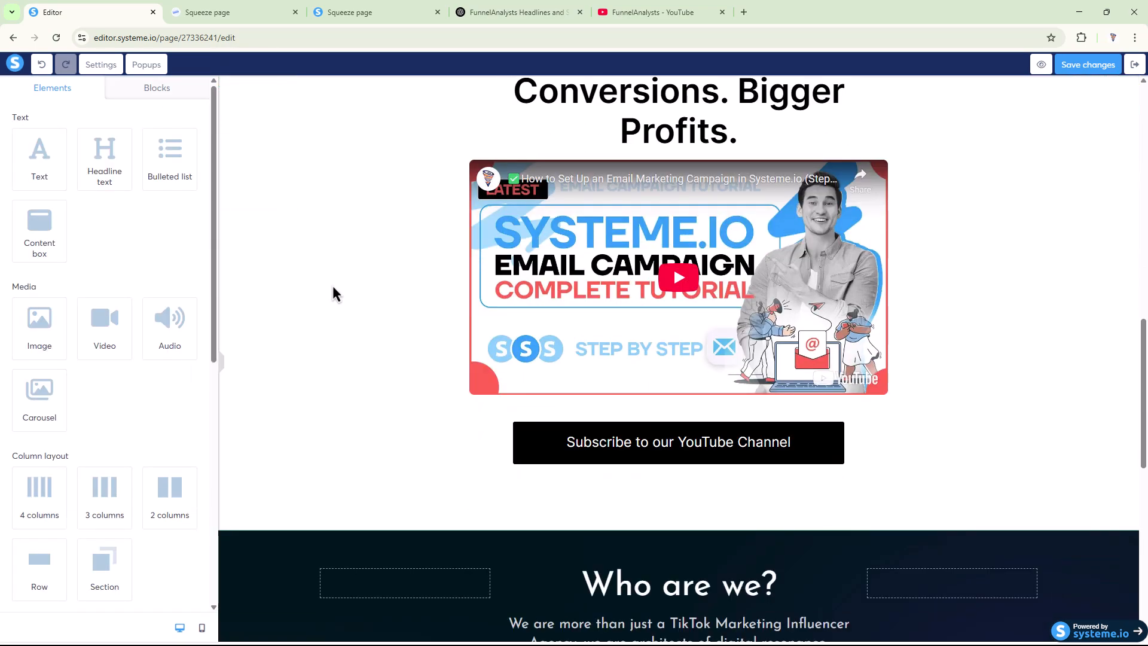
{"action": "scroll", "coordinate": [333, 288], "scroll_direction": "down", "scroll_amount": 10}
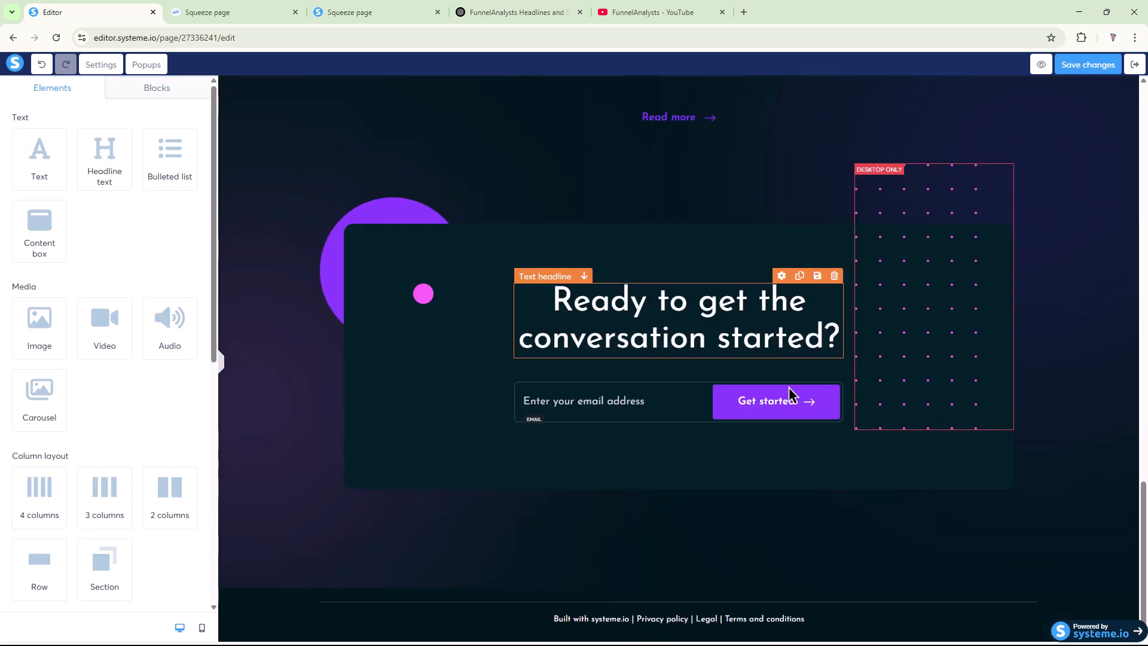
{"action": "left_click", "coordinate": [770, 412]}
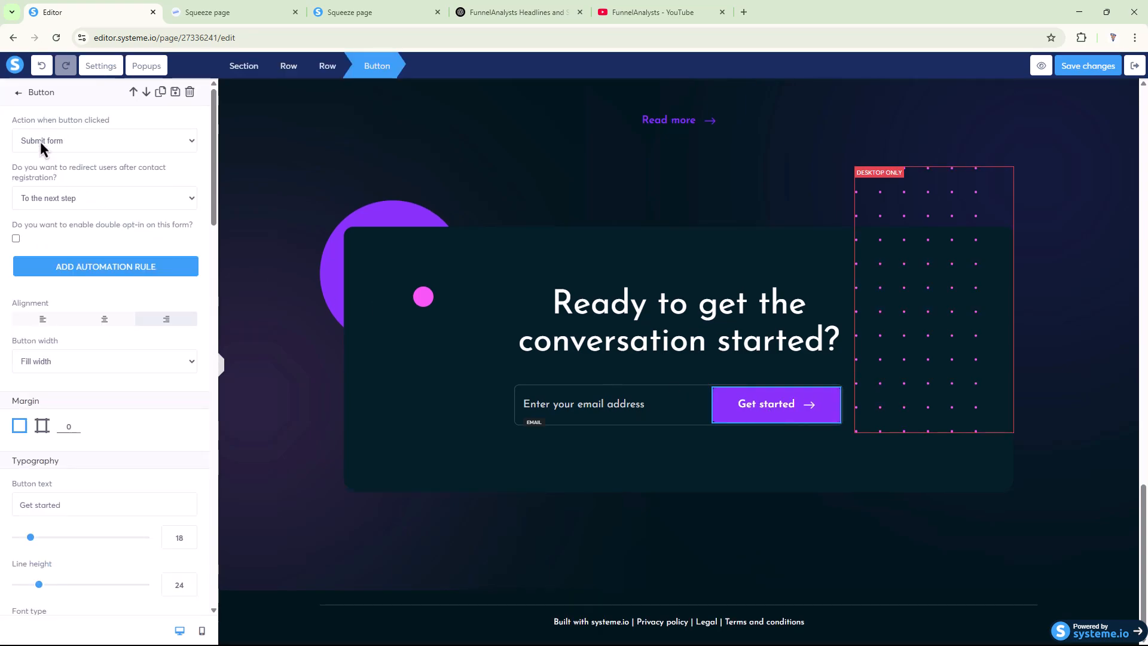
{"action": "left_click", "coordinate": [55, 199]}
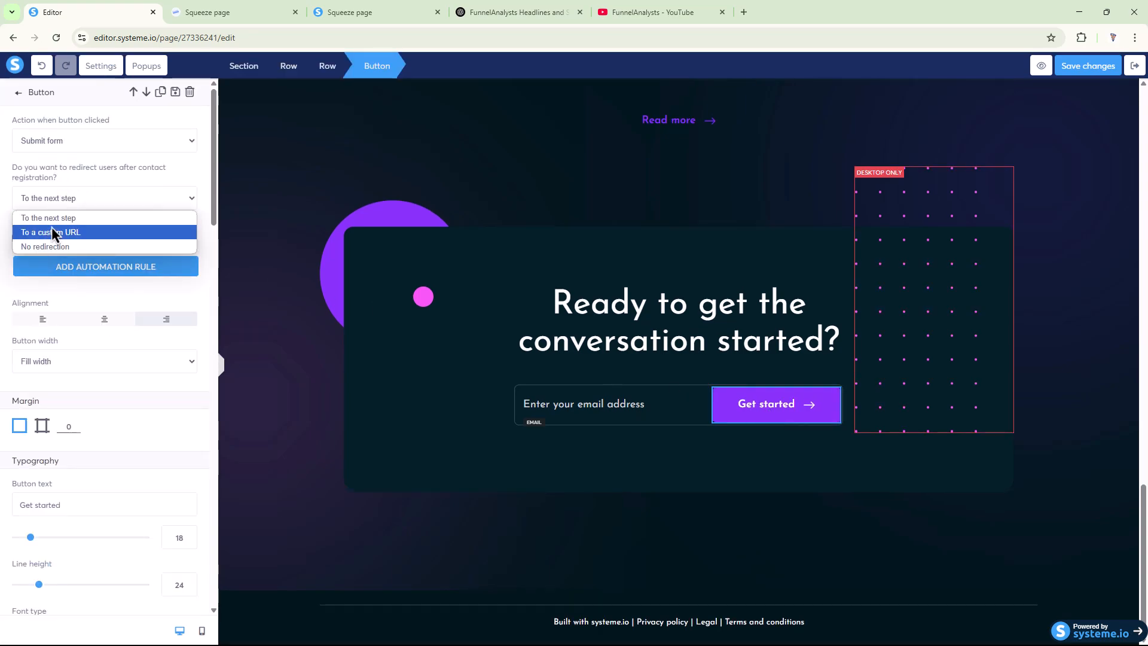
{"action": "left_click", "coordinate": [63, 232]}
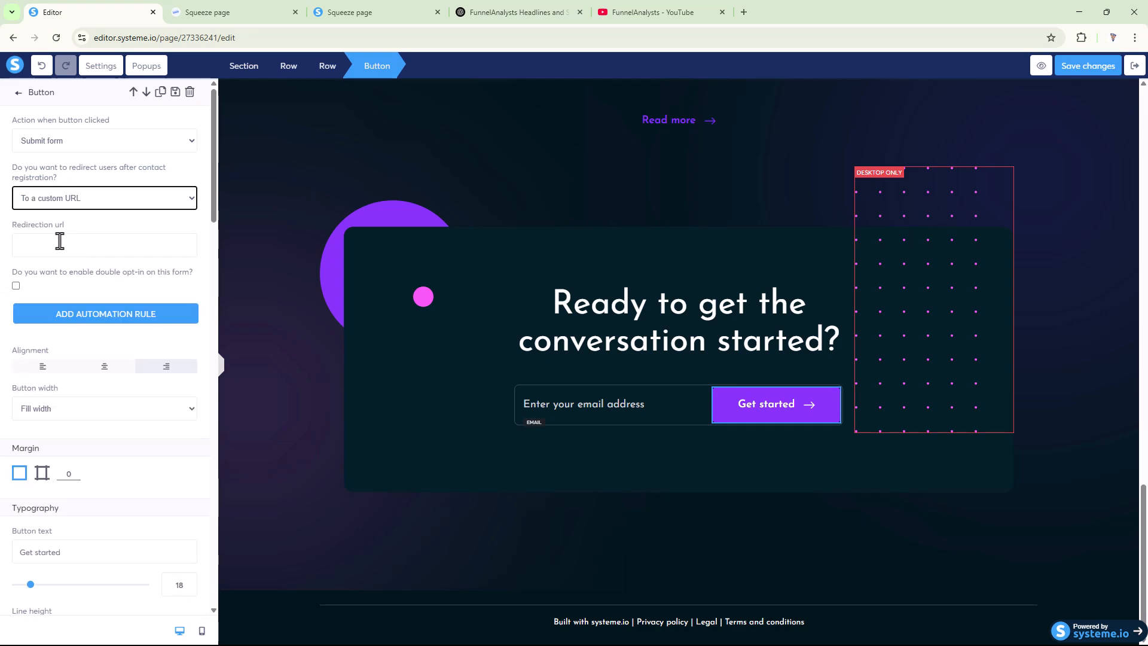
{"action": "left_click", "coordinate": [654, 11]}
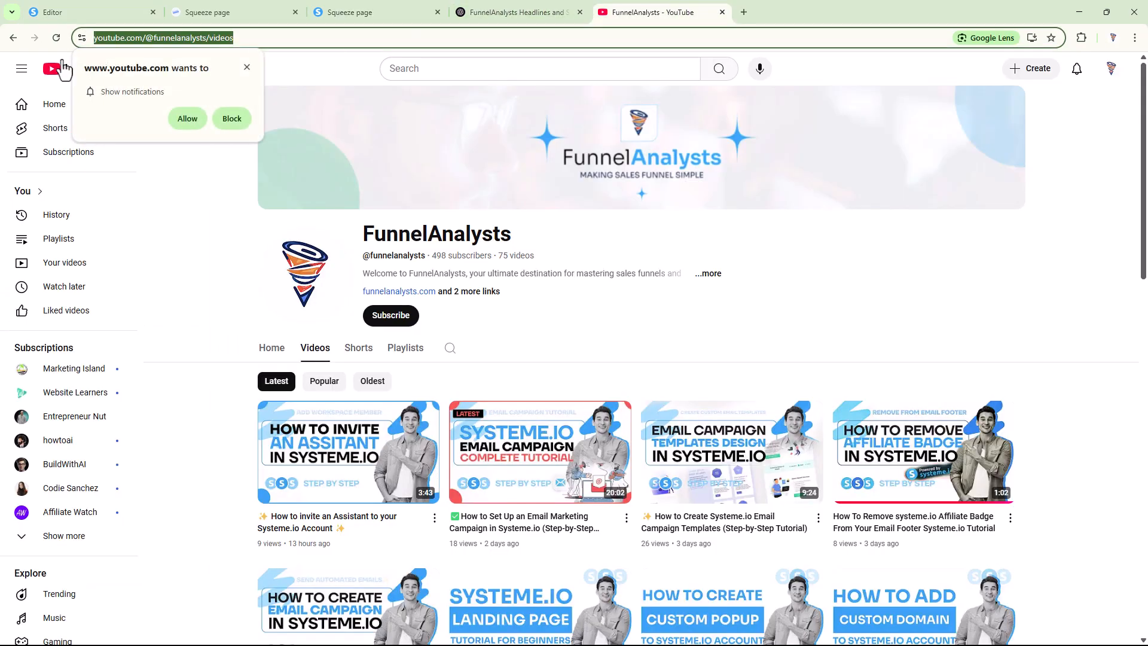
{"action": "left_click", "coordinate": [14, 39]}
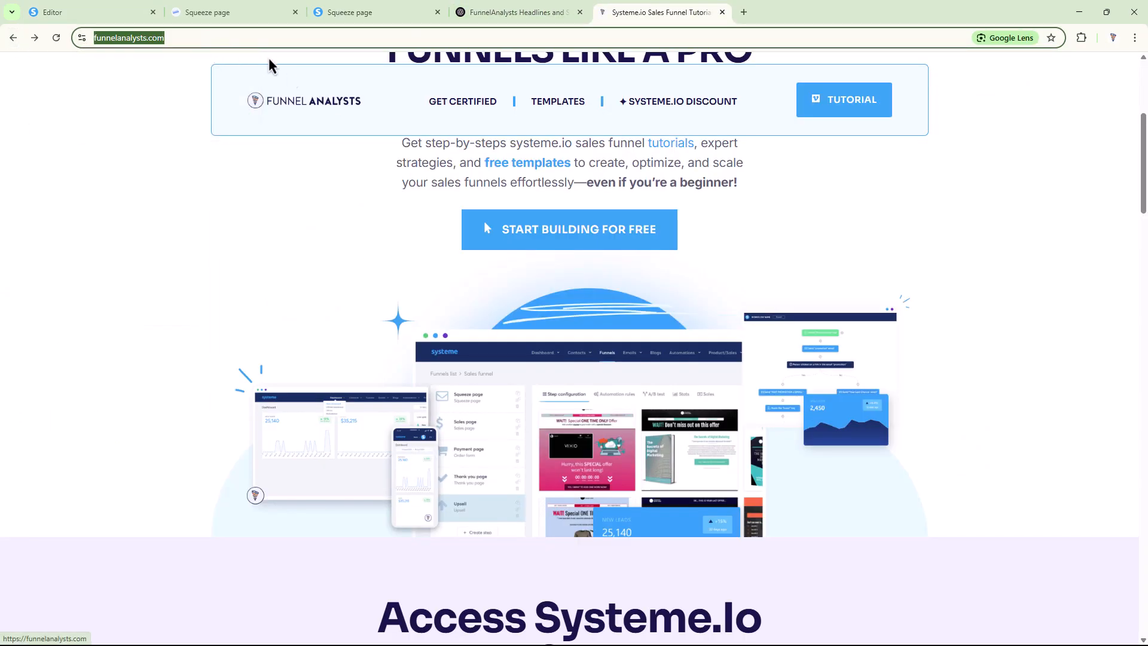
{"action": "left_click", "coordinate": [100, 10]}
{"action": "left_click", "coordinate": [75, 245]}
{"action": "type", "text": "https://funnelanalysts.com/"}
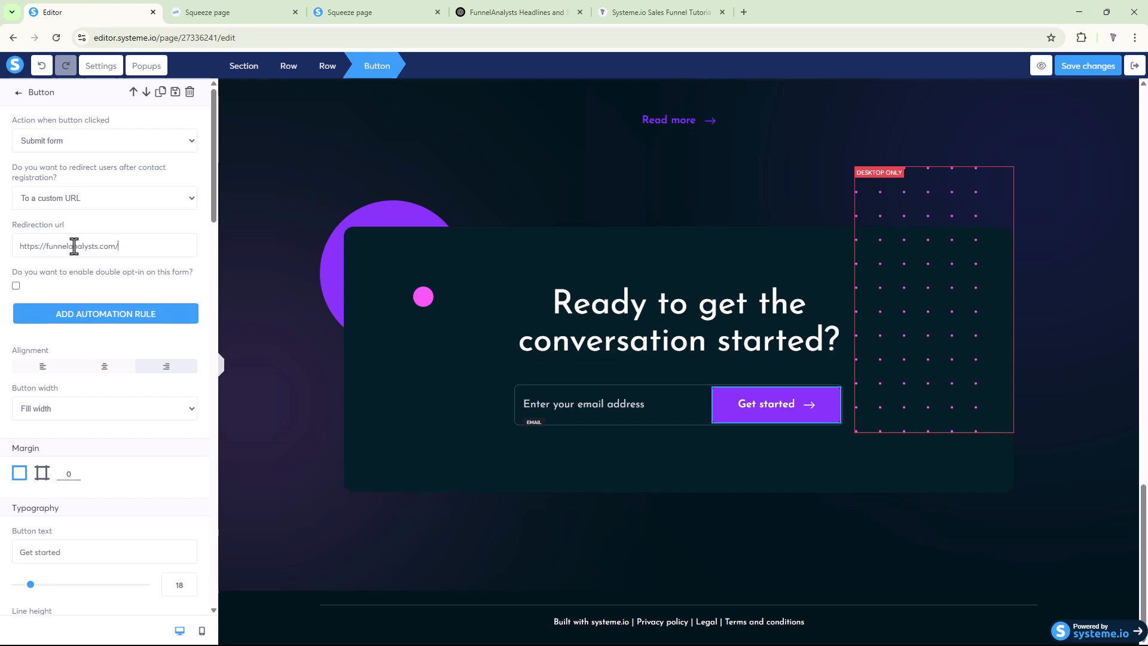
{"action": "scroll", "coordinate": [80, 401], "scroll_direction": "down", "scroll_amount": 4}
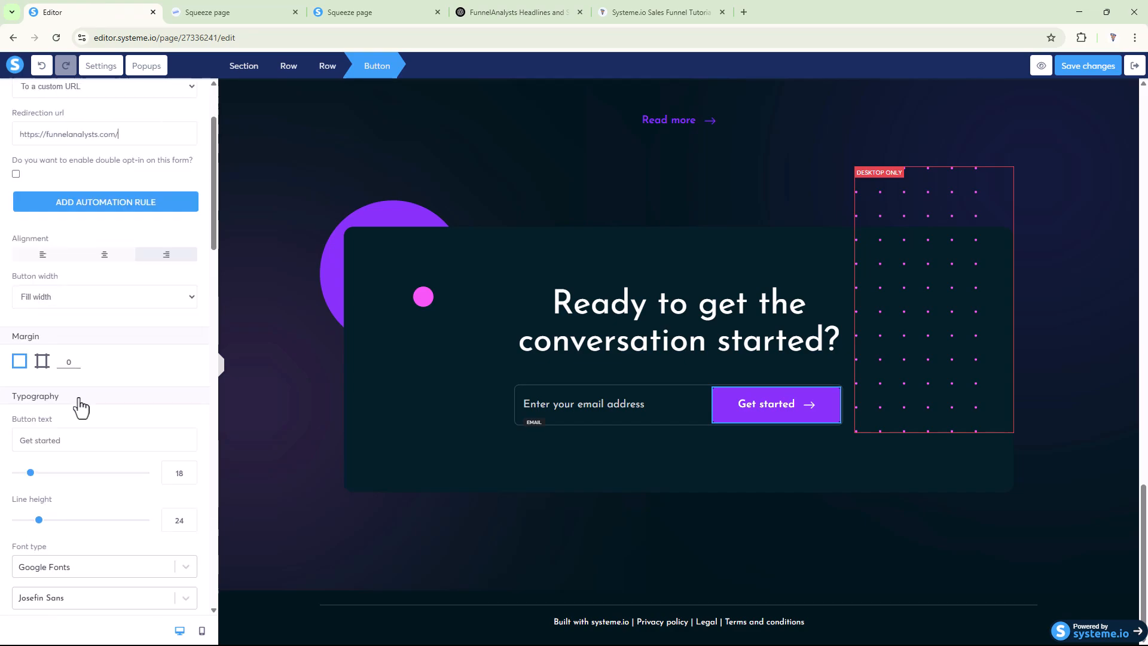
Delete the footer section containing the Built with systeme.io, Privacy policy, Legal and Terms and conditions links.
{"action": "left_click", "coordinate": [662, 518]}
{"action": "scroll", "coordinate": [717, 454], "scroll_direction": "up", "scroll_amount": 1}
{"action": "scroll", "coordinate": [765, 431], "scroll_direction": "up", "scroll_amount": 20}
{"action": "scroll", "coordinate": [717, 432], "scroll_direction": "down", "scroll_amount": 15}
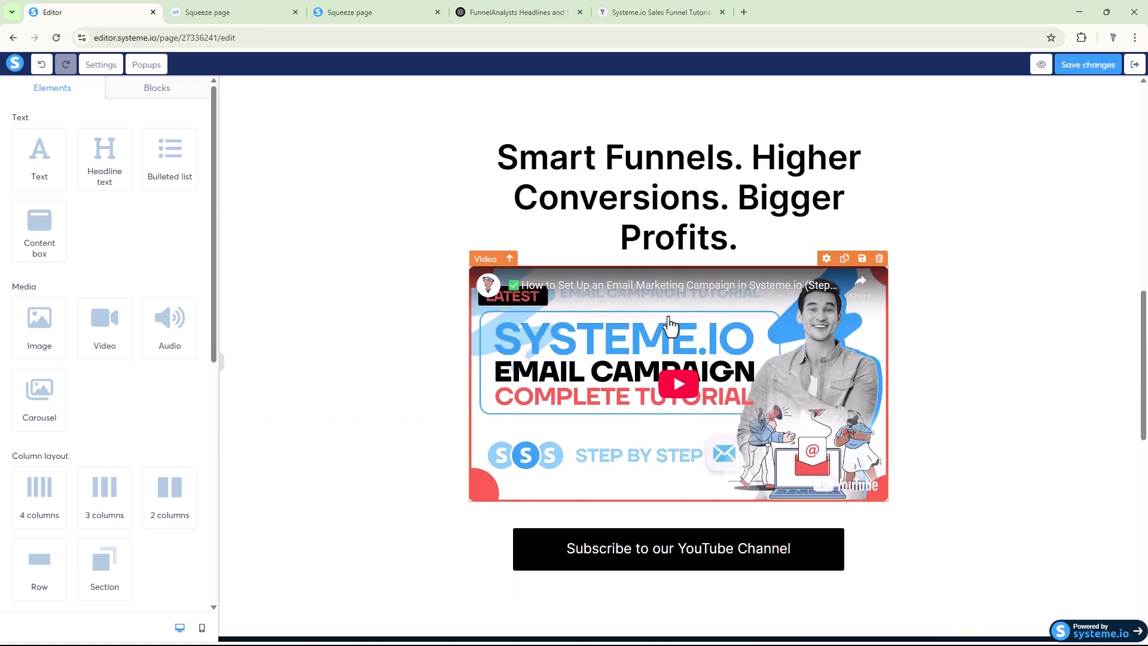
{"action": "scroll", "coordinate": [666, 326], "scroll_direction": "down", "scroll_amount": 15}
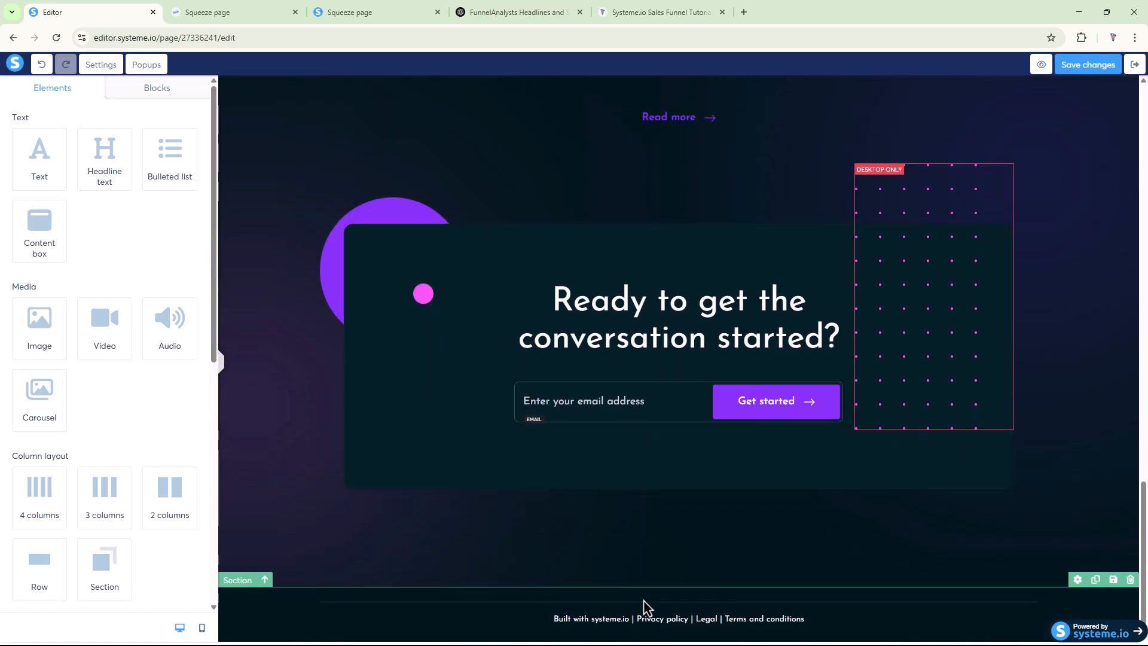
{"action": "left_click", "coordinate": [237, 583]}
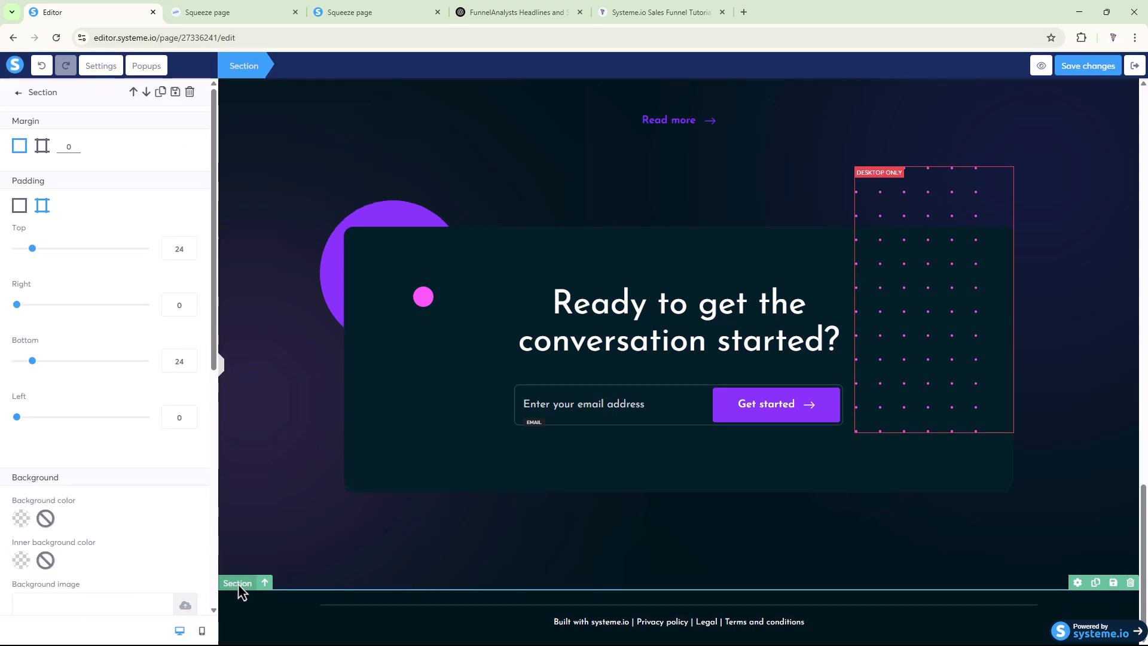
{"action": "left_click", "coordinate": [189, 93]}
Preview the landing page, dismiss the preview mode notice and review the sections below the hero.
{"action": "left_click", "coordinate": [1042, 67]}
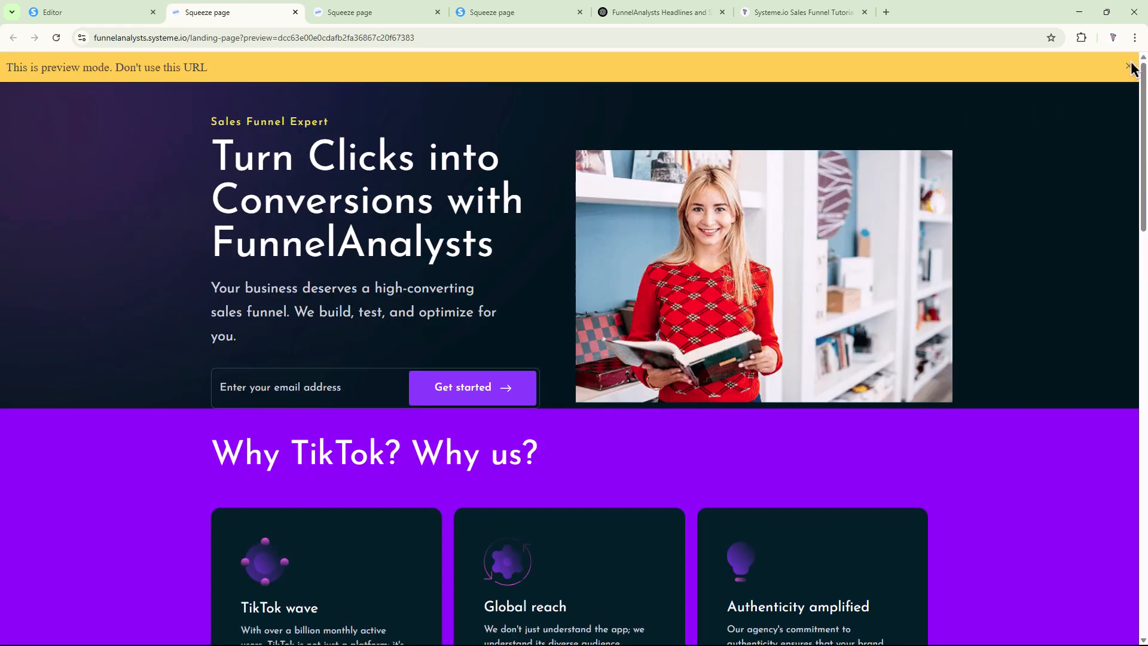
{"action": "left_click", "coordinate": [1129, 66]}
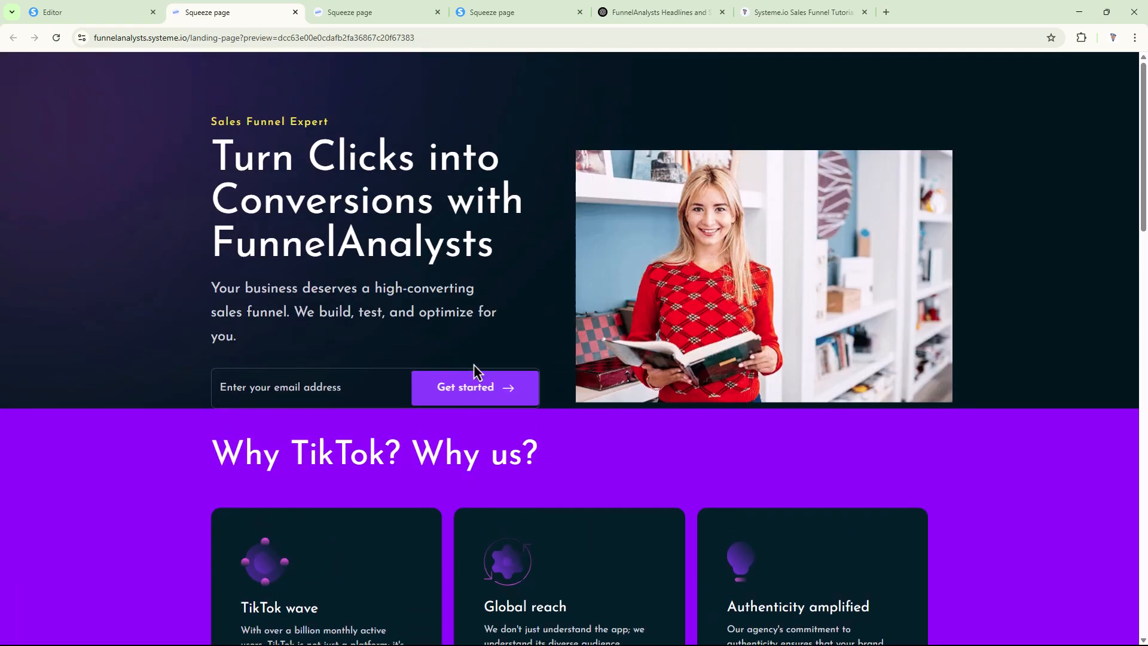
{"action": "scroll", "coordinate": [476, 371], "scroll_direction": "down", "scroll_amount": 13}
Set the hero section's bottom padding to 100 in the editor.
{"action": "left_click", "coordinate": [72, 10]}
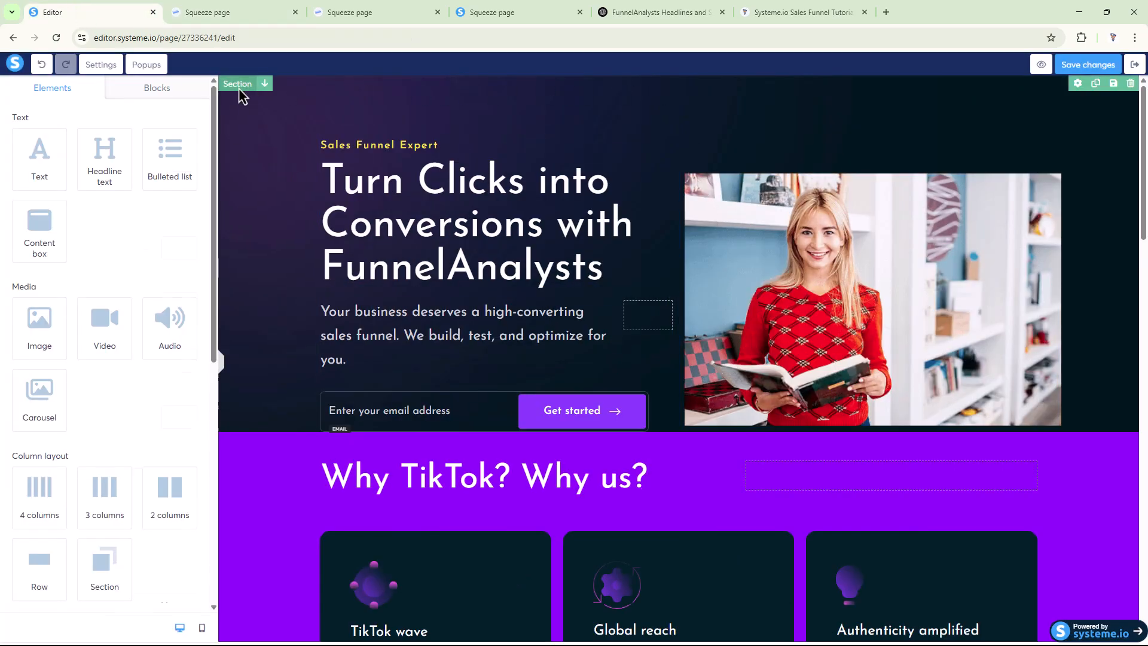
{"action": "left_click", "coordinate": [238, 84]}
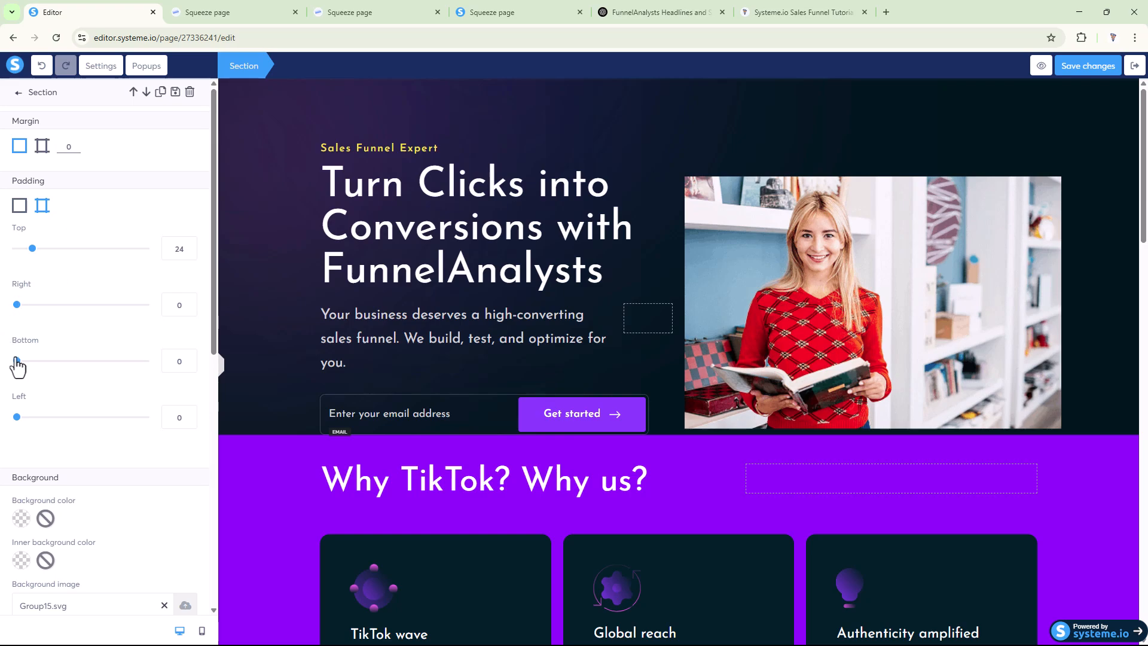
{"action": "left_click_drag", "start_coordinate": [17, 361], "coordinate": [66, 362]}
{"action": "left_click_drag", "start_coordinate": [174, 361], "coordinate": [135, 371]}
Preview the updated page and check the spacing from the hero section down to the video and Subscribe button.
{"action": "left_click", "coordinate": [1041, 66]}
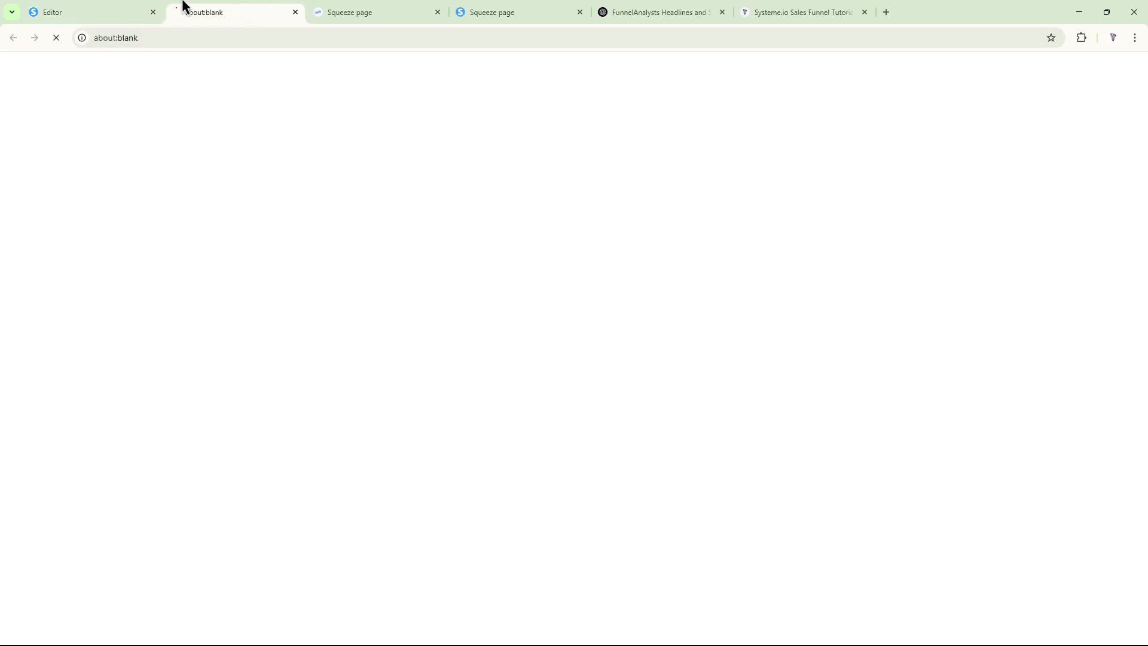
{"action": "left_click", "coordinate": [120, 5]}
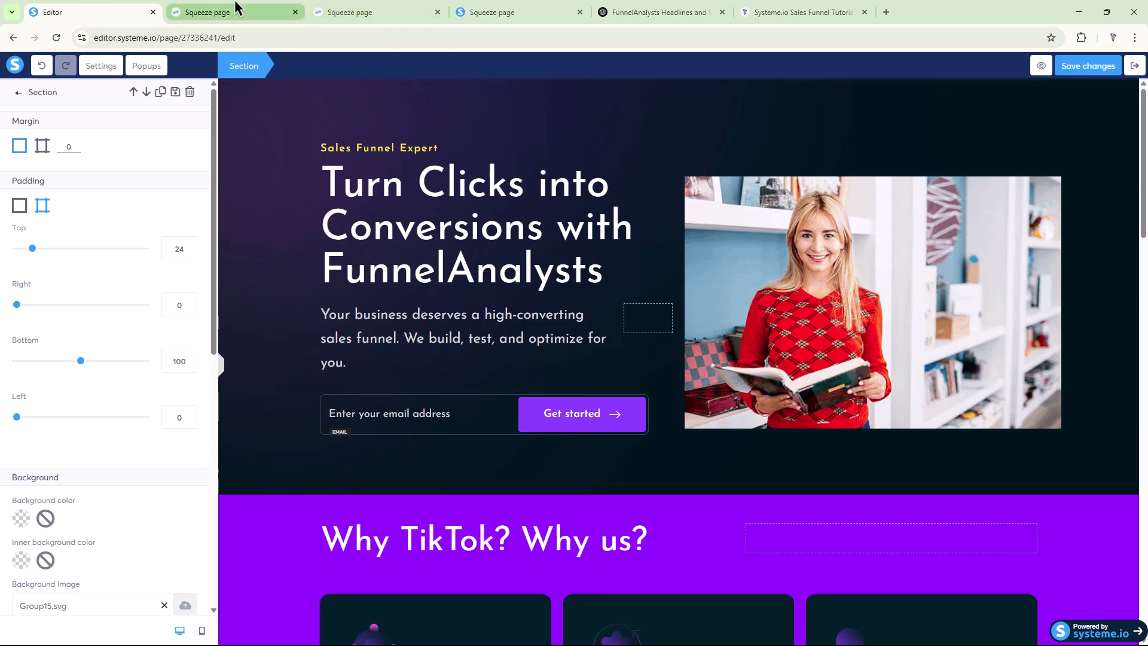
{"action": "left_click", "coordinate": [251, 9]}
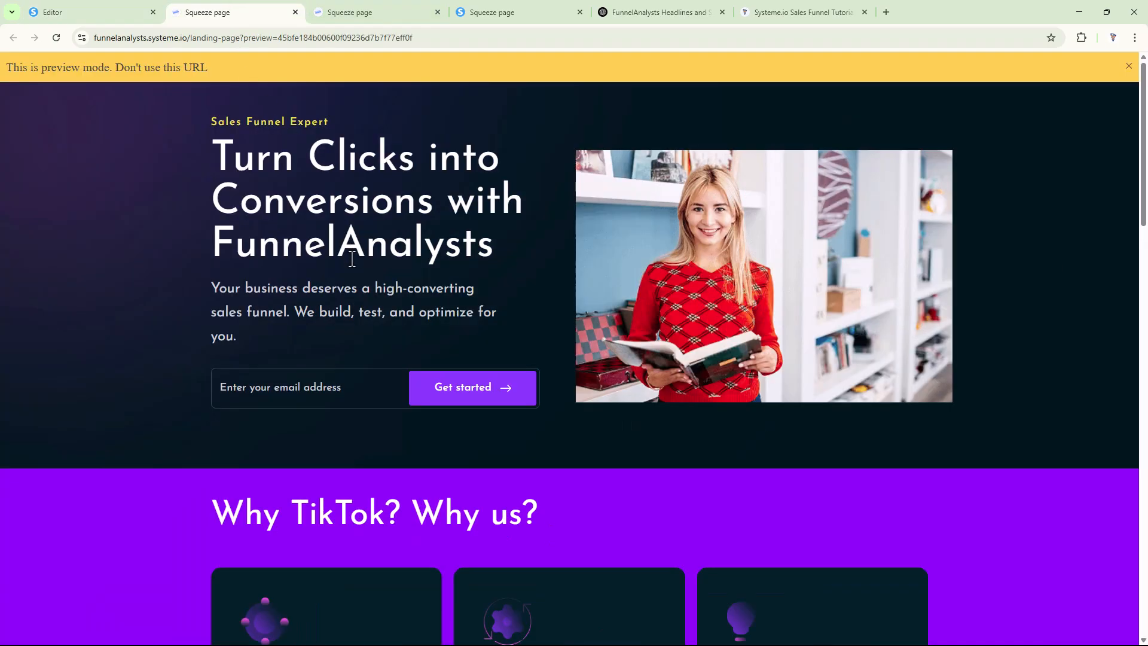
{"action": "left_click", "coordinate": [1128, 67]}
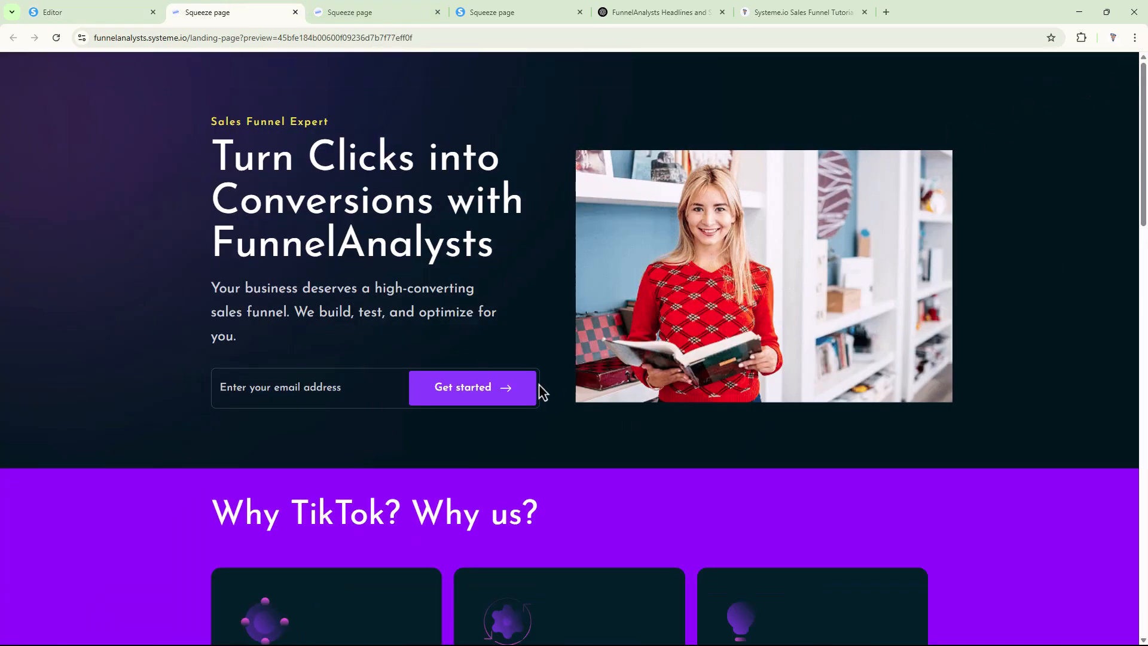
{"action": "scroll", "coordinate": [538, 389], "scroll_direction": "down", "scroll_amount": 5}
{"action": "scroll", "coordinate": [535, 379], "scroll_direction": "up", "scroll_amount": 5}
{"action": "scroll", "coordinate": [536, 382], "scroll_direction": "down", "scroll_amount": 18}
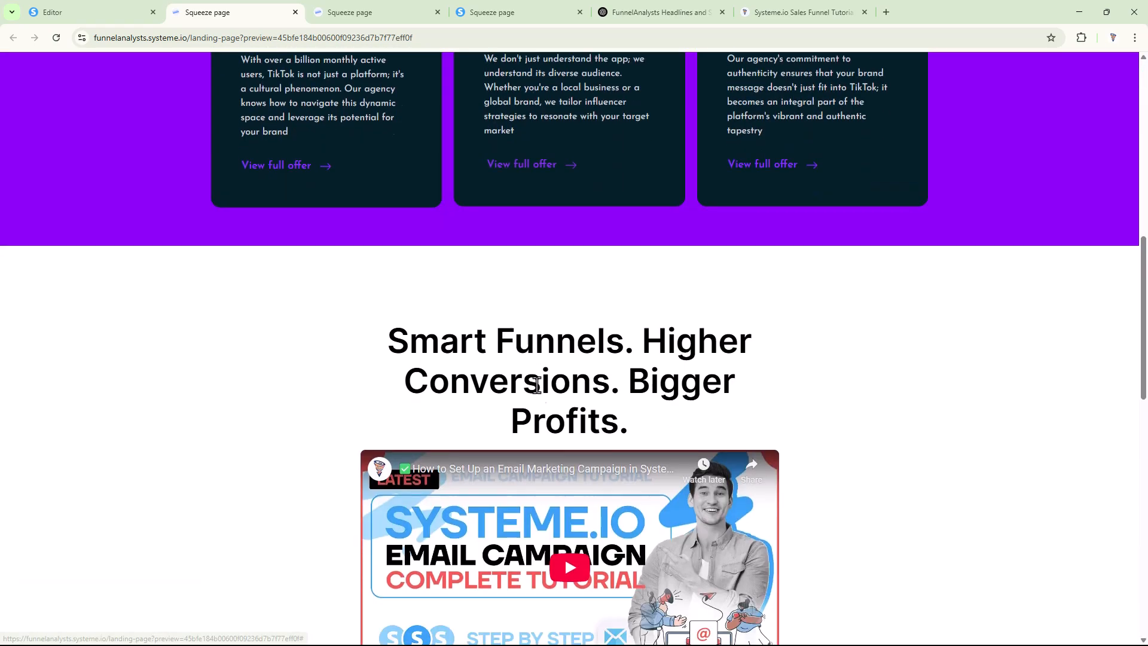
{"action": "scroll", "coordinate": [418, 136], "scroll_direction": "up", "scroll_amount": 5}
{"action": "scroll", "coordinate": [418, 136], "scroll_direction": "down", "scroll_amount": 3}
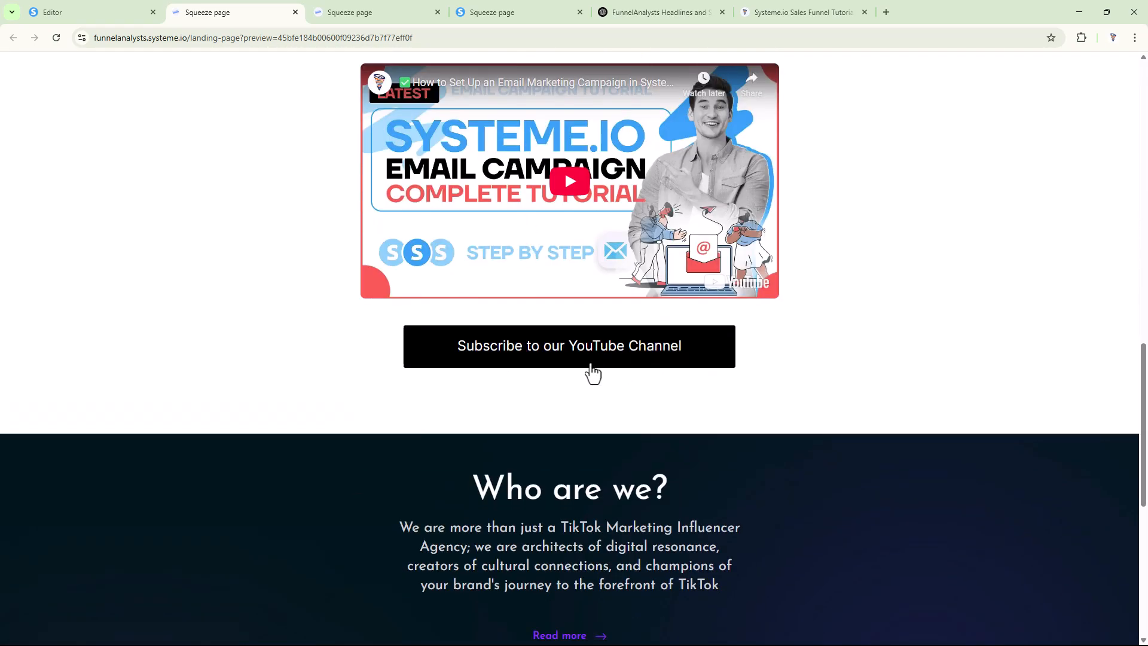
Test the Subscribe to our YouTube Channel button's link and return to the start of the previewed page.
{"action": "left_click", "coordinate": [567, 351]}
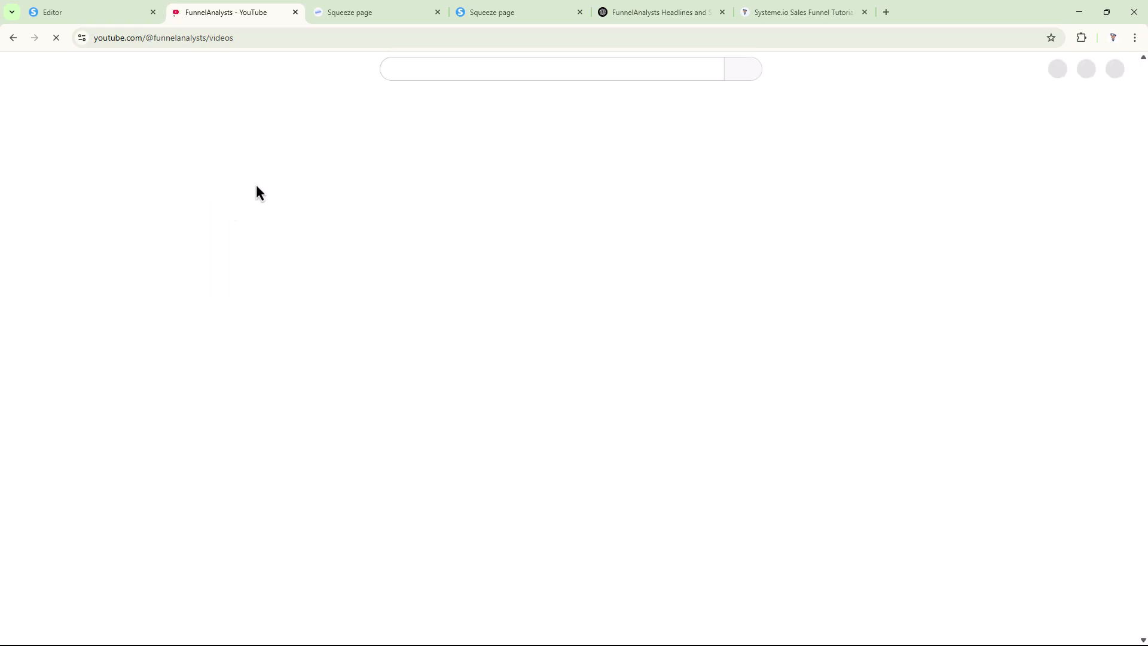
{"action": "left_click", "coordinate": [17, 41]}
{"action": "scroll", "coordinate": [529, 341], "scroll_direction": "up", "scroll_amount": 20}
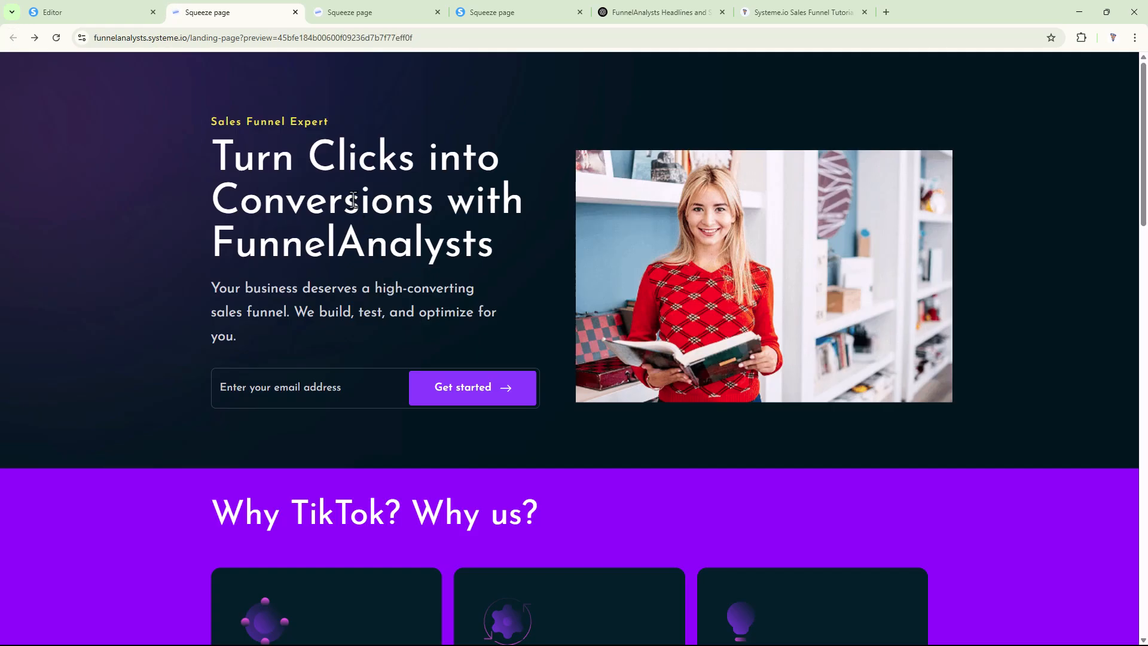
Set the page's SEO title to "Landing Pag" in the editor's page settings and look over the remaining SEO and tracking options.
{"action": "left_click", "coordinate": [82, 14]}
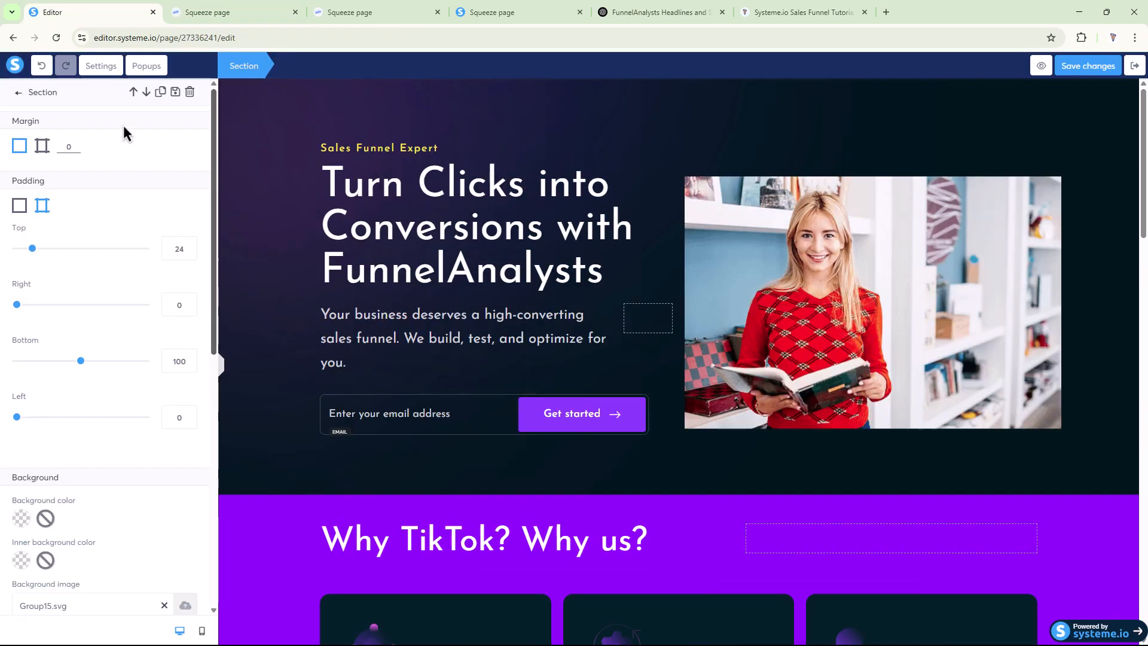
{"action": "left_click", "coordinate": [101, 70]}
{"action": "scroll", "coordinate": [113, 336], "scroll_direction": "down", "scroll_amount": 10}
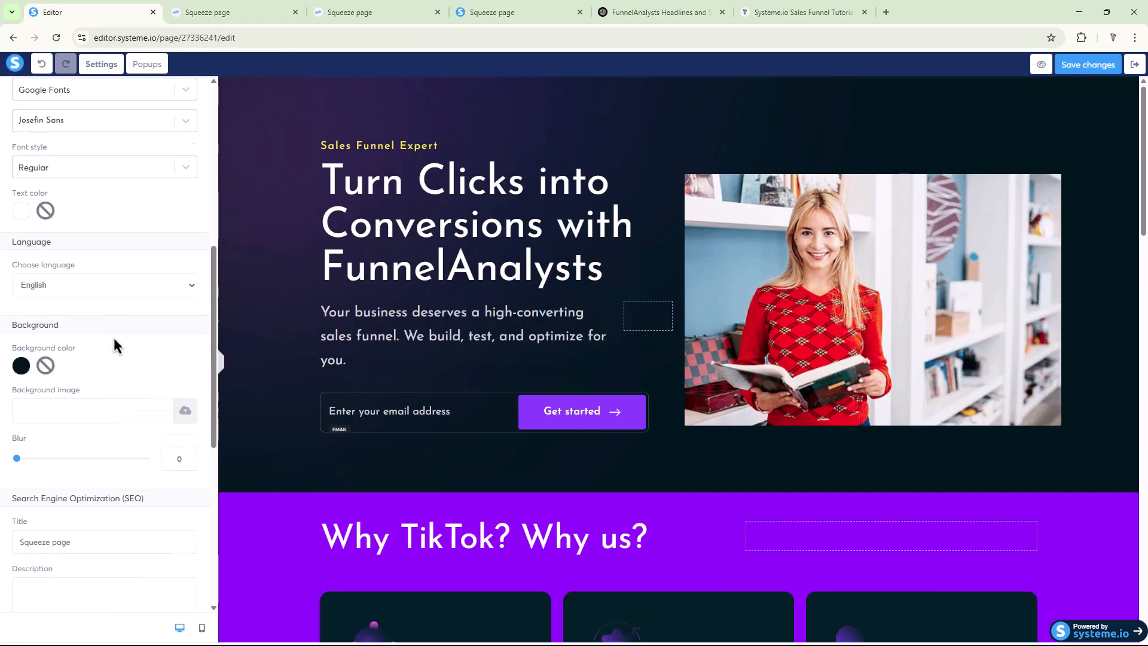
{"action": "scroll", "coordinate": [114, 334], "scroll_direction": "down", "scroll_amount": 3}
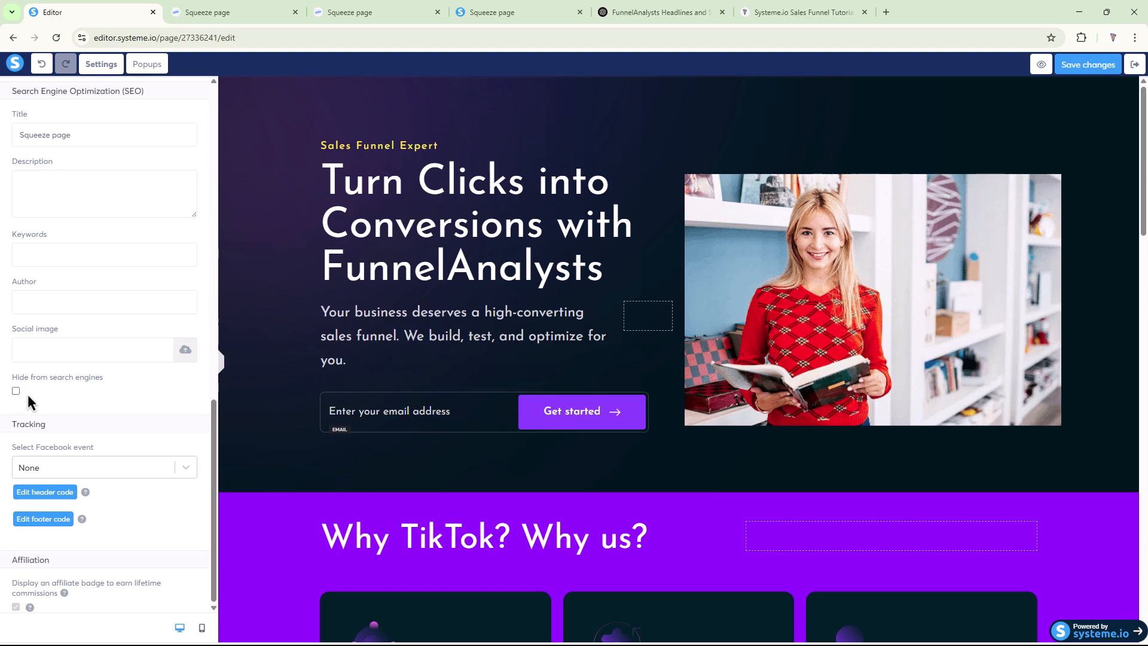
{"action": "scroll", "coordinate": [27, 393], "scroll_direction": "up", "scroll_amount": 3}
{"action": "type", "text": "Landing Pag"}
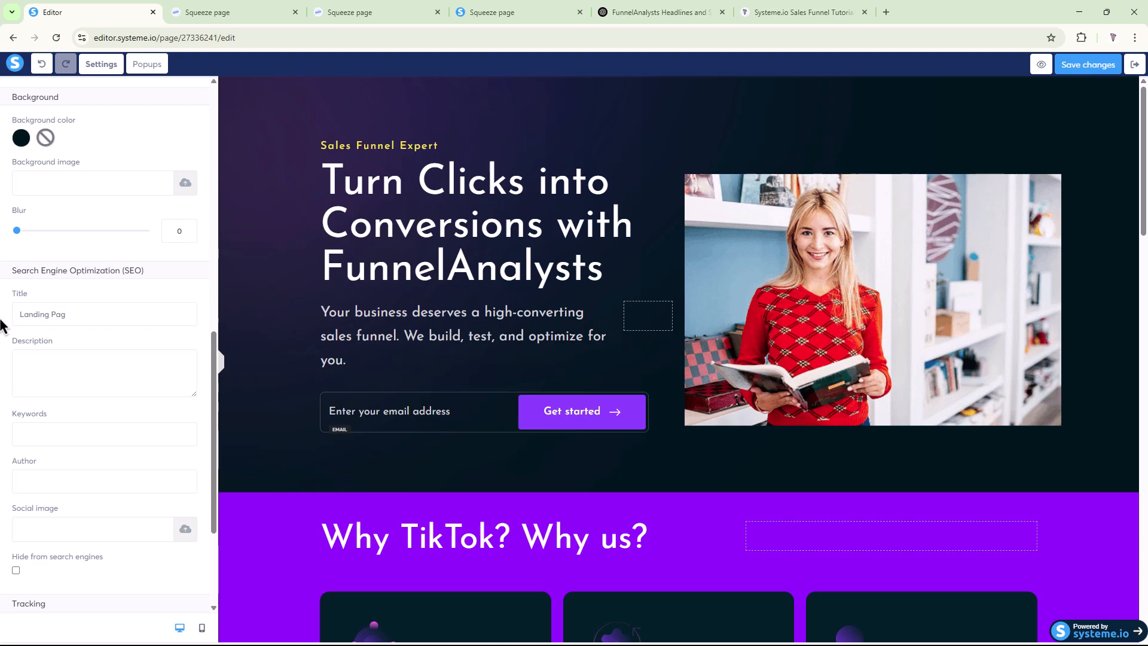
{"action": "scroll", "coordinate": [8, 441], "scroll_direction": "down", "scroll_amount": 2}
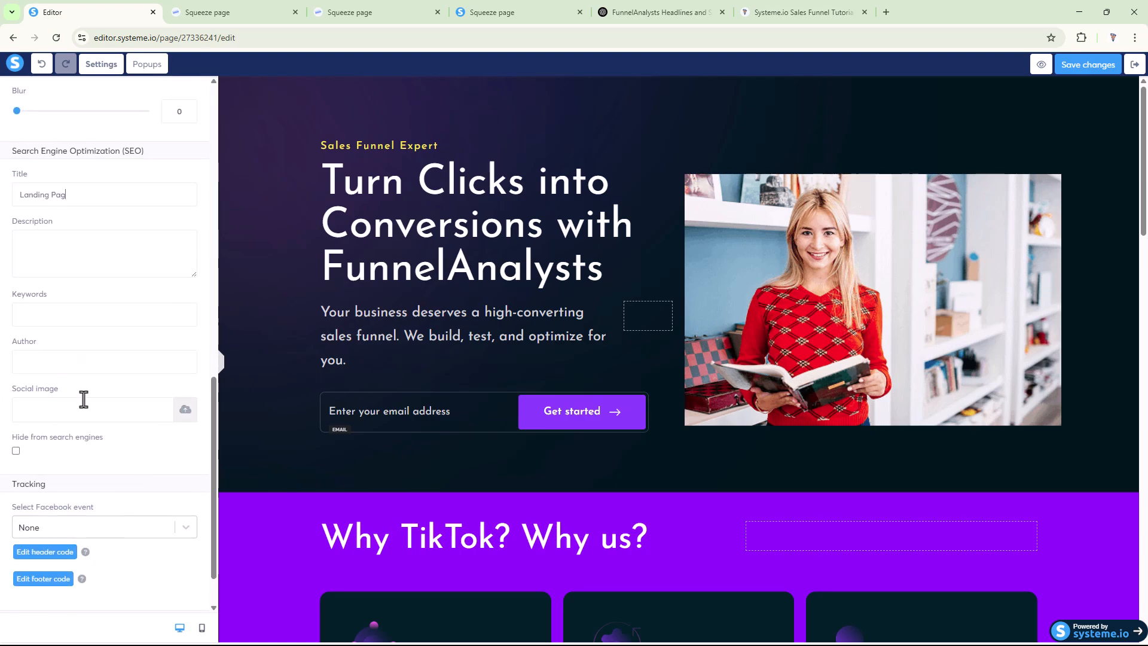
Complete the page's SEO title as "Landing Page" and set its author to FunnelAnalysts in the page settings.
{"action": "scroll", "coordinate": [82, 399], "scroll_direction": "up", "scroll_amount": 4}
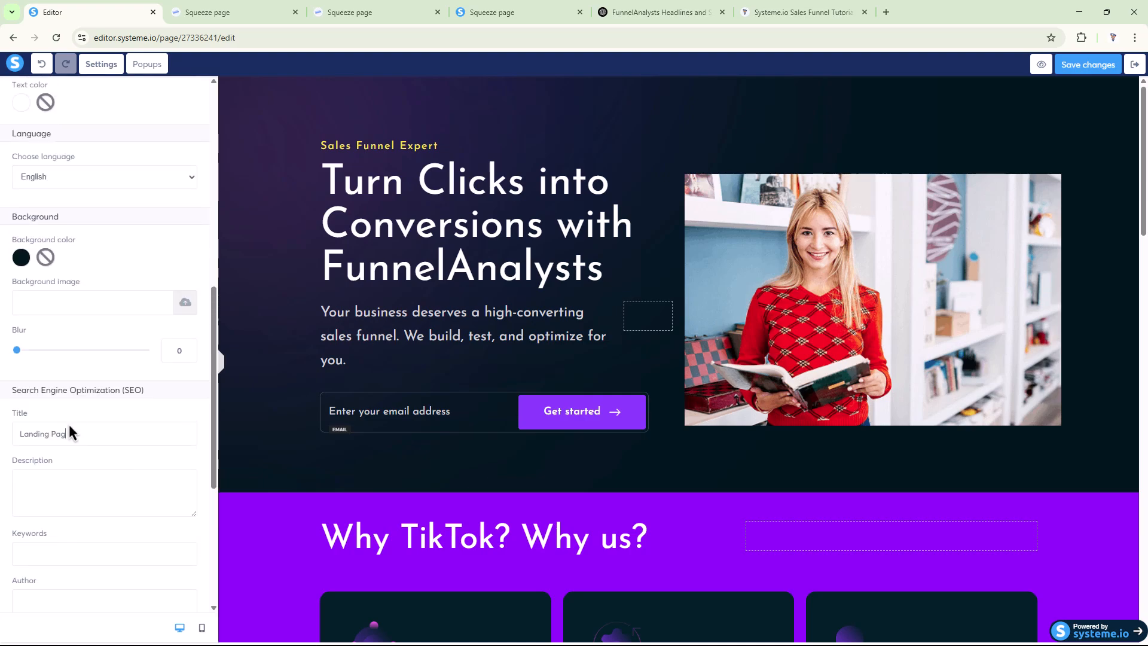
{"action": "scroll", "coordinate": [36, 432], "scroll_direction": "up", "scroll_amount": 5}
{"action": "scroll", "coordinate": [37, 434], "scroll_direction": "down", "scroll_amount": 5}
{"action": "scroll", "coordinate": [40, 366], "scroll_direction": "down", "scroll_amount": 4}
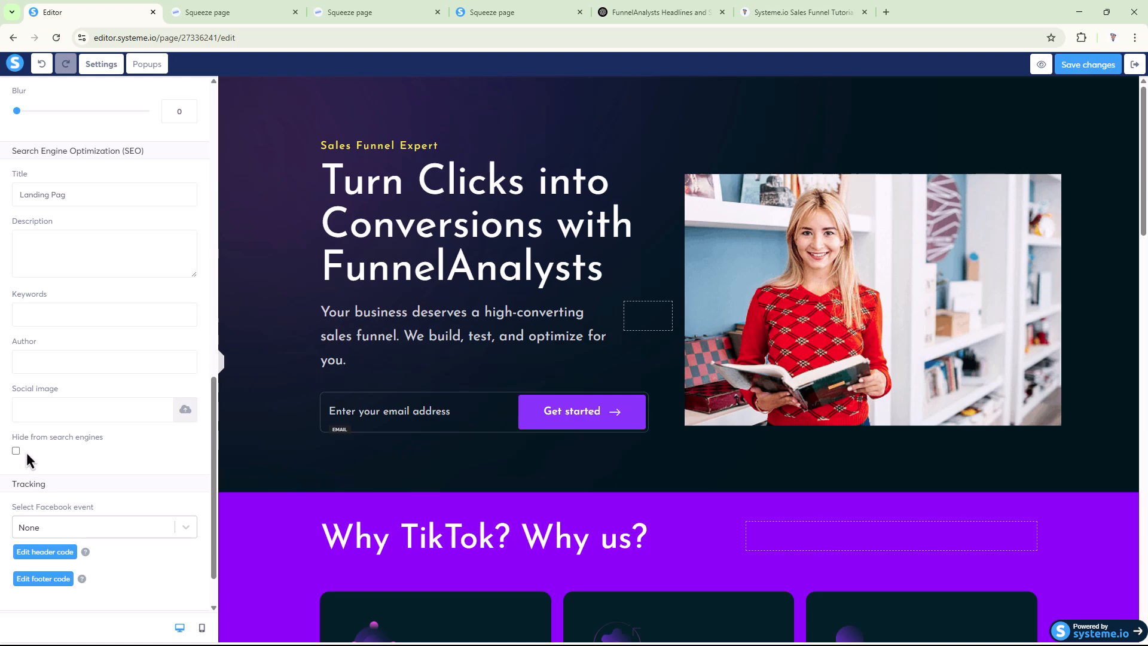
{"action": "scroll", "coordinate": [26, 451], "scroll_direction": "up", "scroll_amount": 10}
{"action": "scroll", "coordinate": [55, 411], "scroll_direction": "up", "scroll_amount": 3}
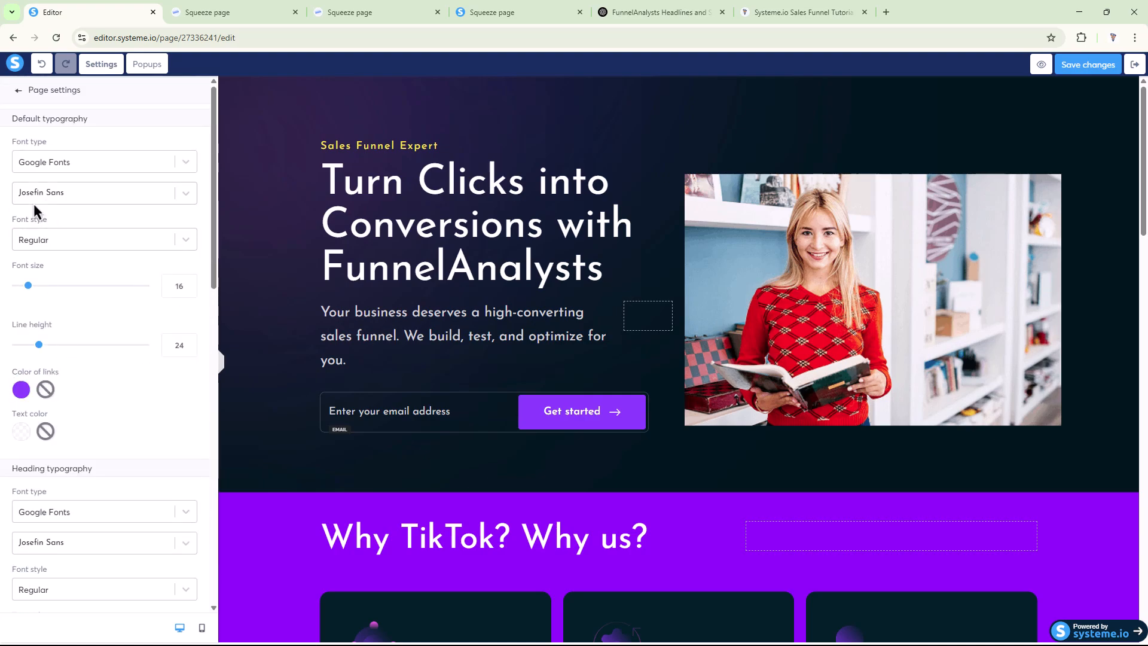
{"action": "scroll", "coordinate": [40, 197], "scroll_direction": "down", "scroll_amount": 7}
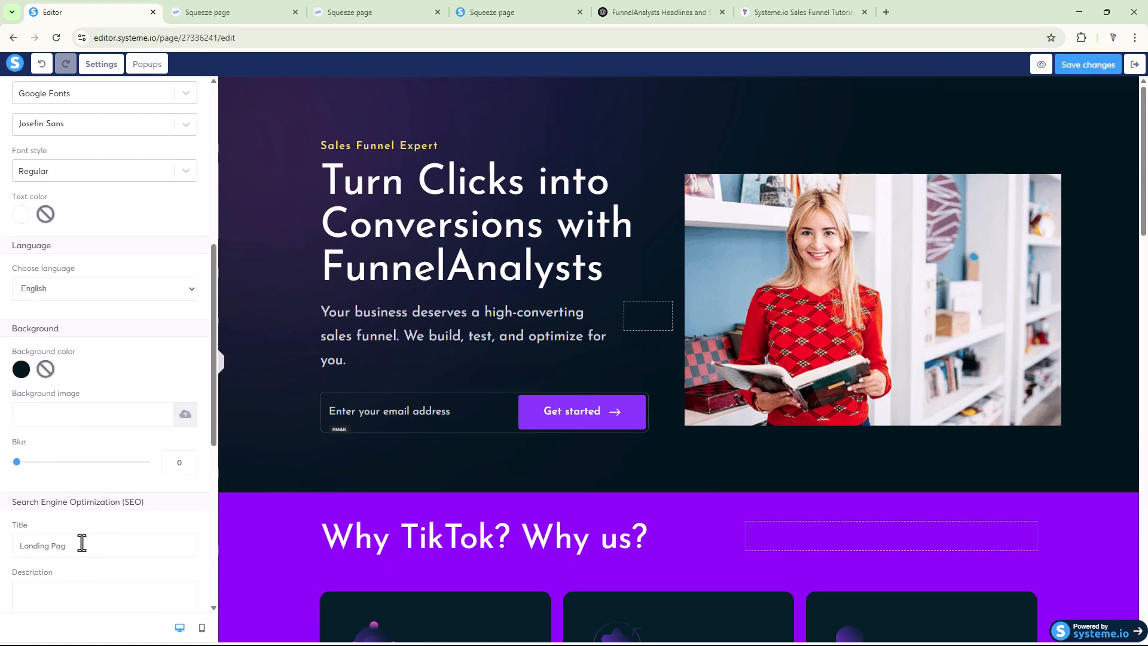
{"action": "scroll", "coordinate": [82, 543], "scroll_direction": "down", "scroll_amount": 4}
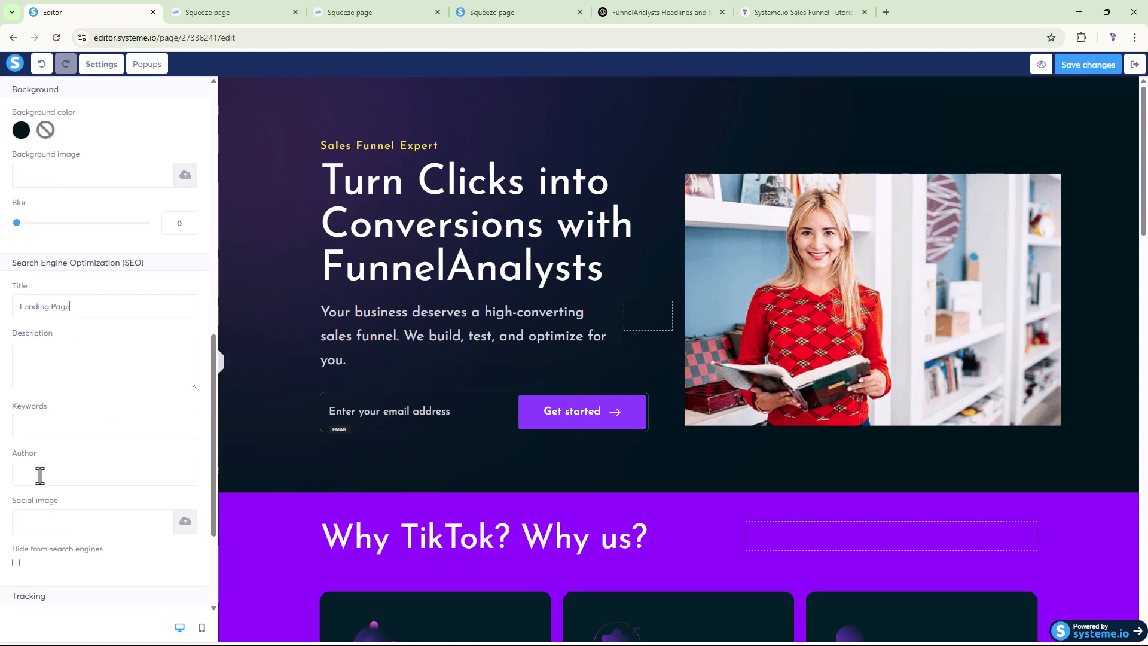
{"action": "left_click", "coordinate": [40, 475]}
{"action": "type", "text": "FunnelAnalysts"}
Save the page changes and exit the editor to the funnel's step configuration.
{"action": "scroll", "coordinate": [24, 490], "scroll_direction": "up", "scroll_amount": 10}
{"action": "left_click", "coordinate": [1083, 66]}
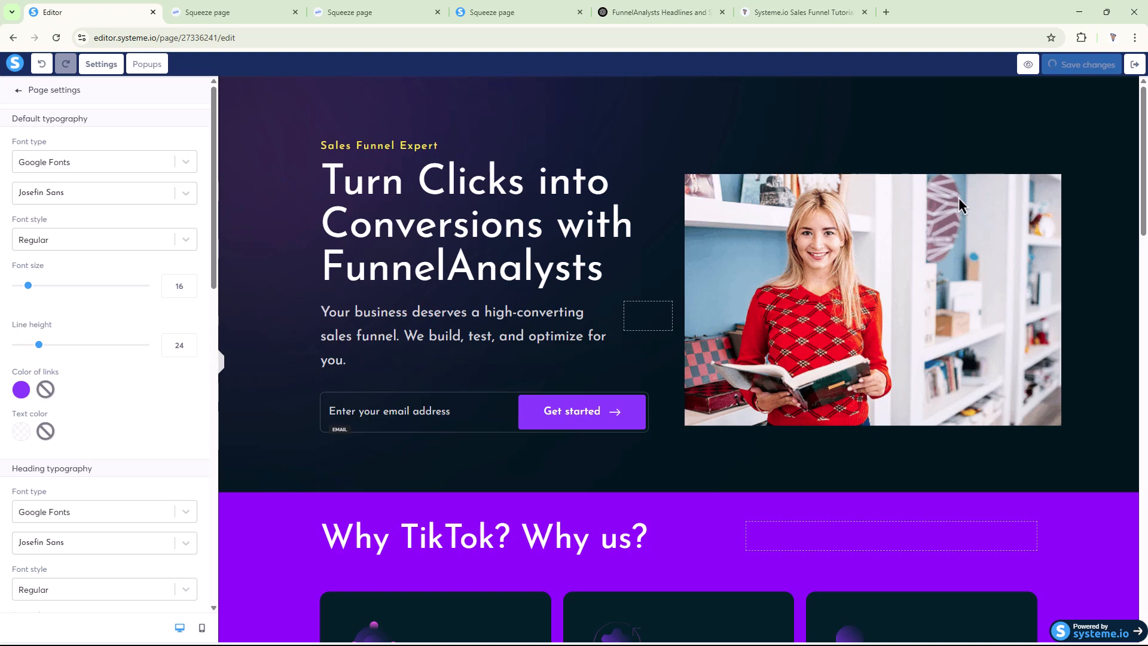
{"action": "left_click", "coordinate": [1131, 67]}
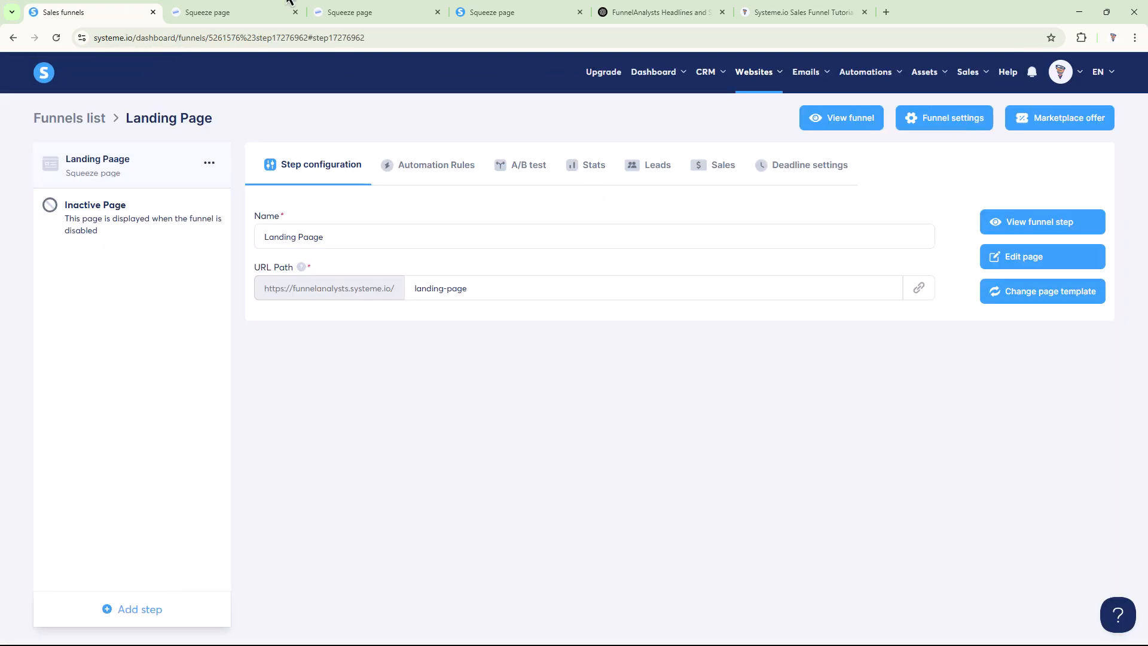
Close the outdated page previews and open the live landing page from the funnel step.
{"action": "left_click", "coordinate": [227, 12]}
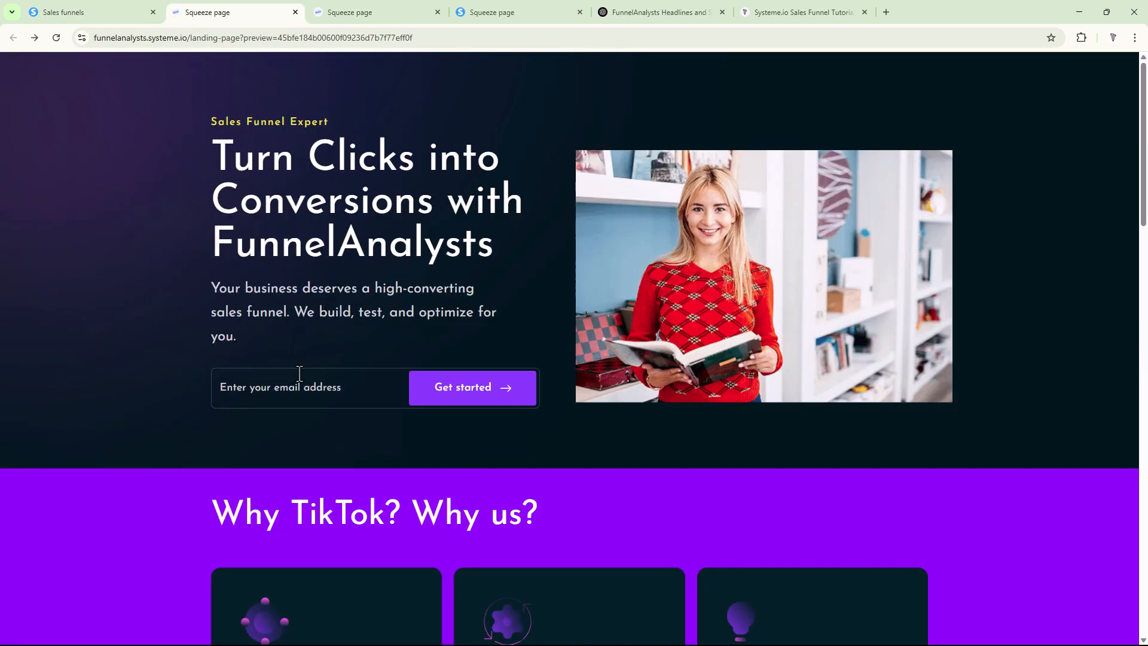
{"action": "left_click", "coordinate": [295, 12]}
{"action": "left_click", "coordinate": [295, 11]}
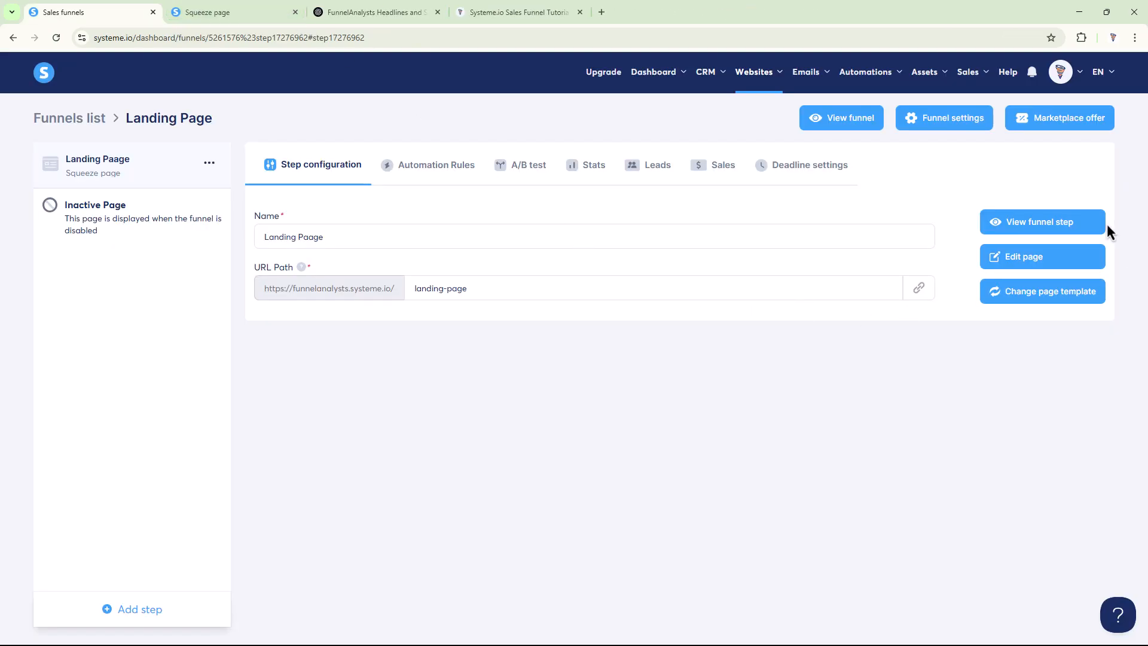
{"action": "left_click", "coordinate": [1050, 235]}
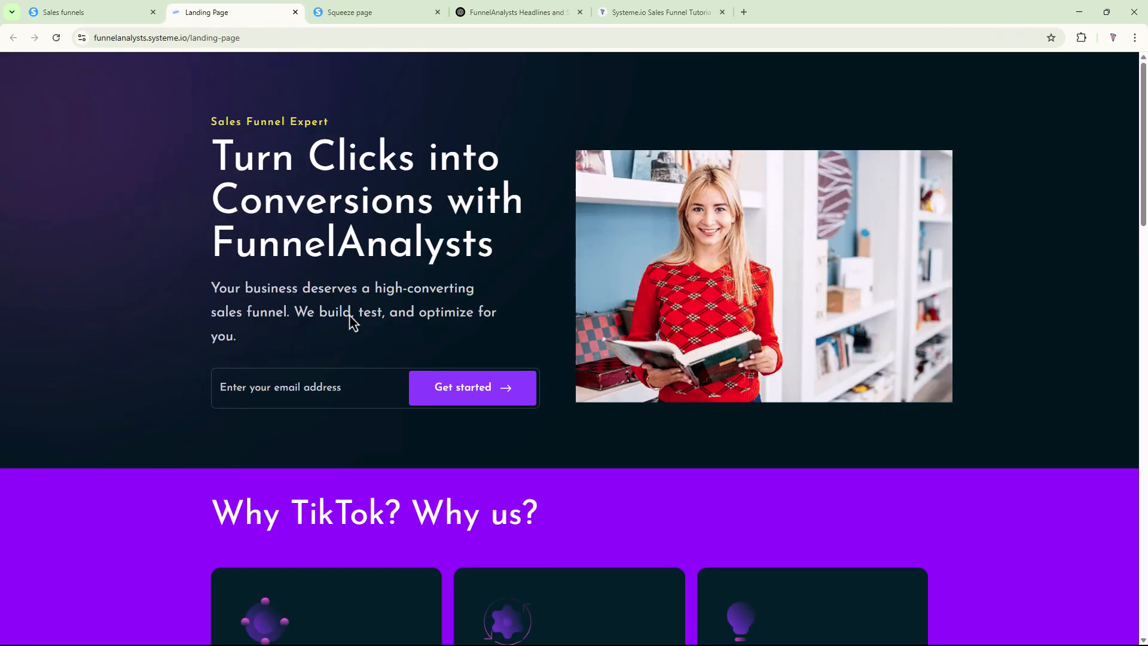
Submit the hero form with an email address to test the opt-in, and look over the page it redirects to.
{"action": "left_click", "coordinate": [270, 397]}
{"action": "left_click", "coordinate": [162, 357]}
{"action": "left_click", "coordinate": [237, 387]}
{"action": "left_click", "coordinate": [313, 448]}
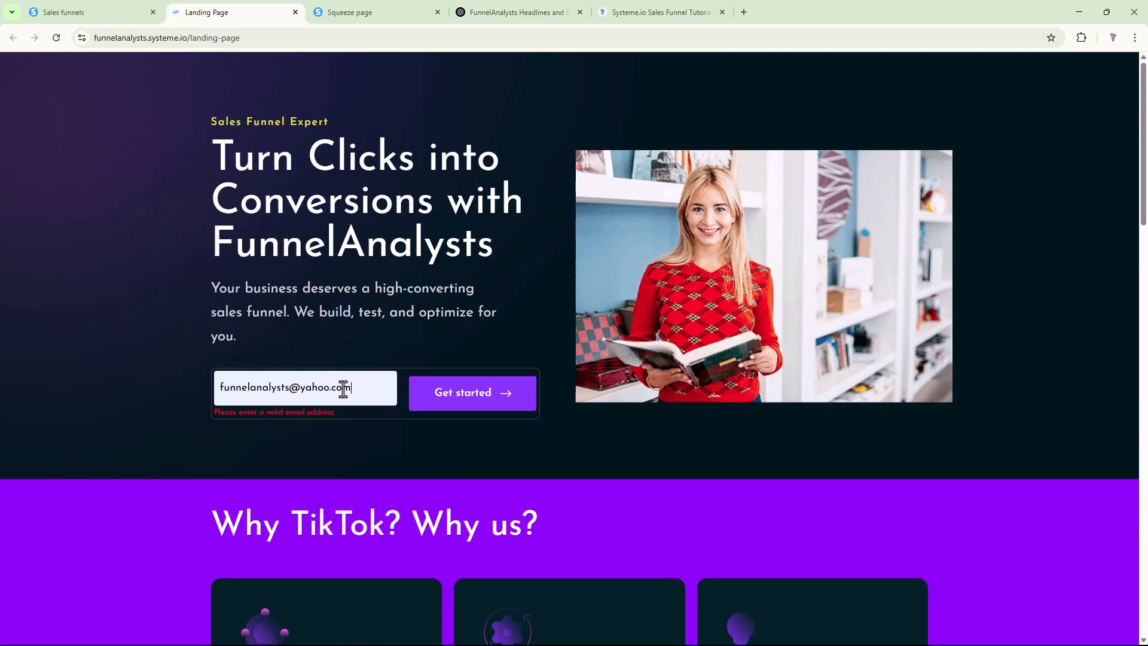
{"action": "left_click", "coordinate": [453, 403]}
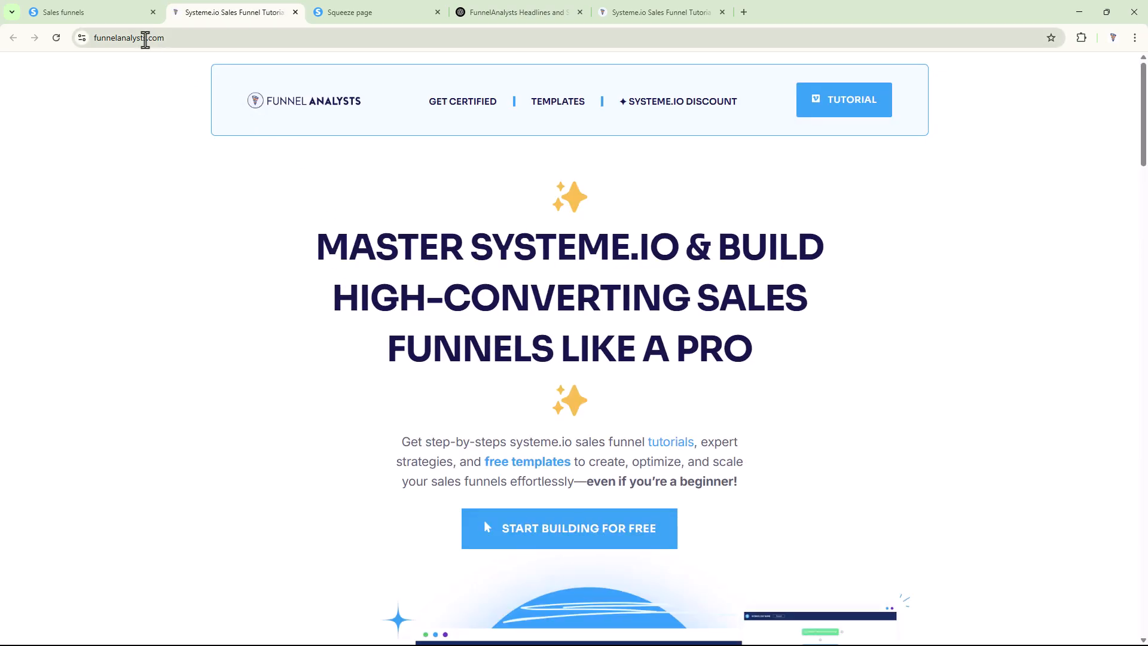
{"action": "scroll", "coordinate": [462, 316], "scroll_direction": "down", "scroll_amount": 5}
{"action": "scroll", "coordinate": [462, 316], "scroll_direction": "up", "scroll_amount": 5}
Return to the funnel dashboard and check the landing page's stats and collected leads.
{"action": "left_click", "coordinate": [113, 12]}
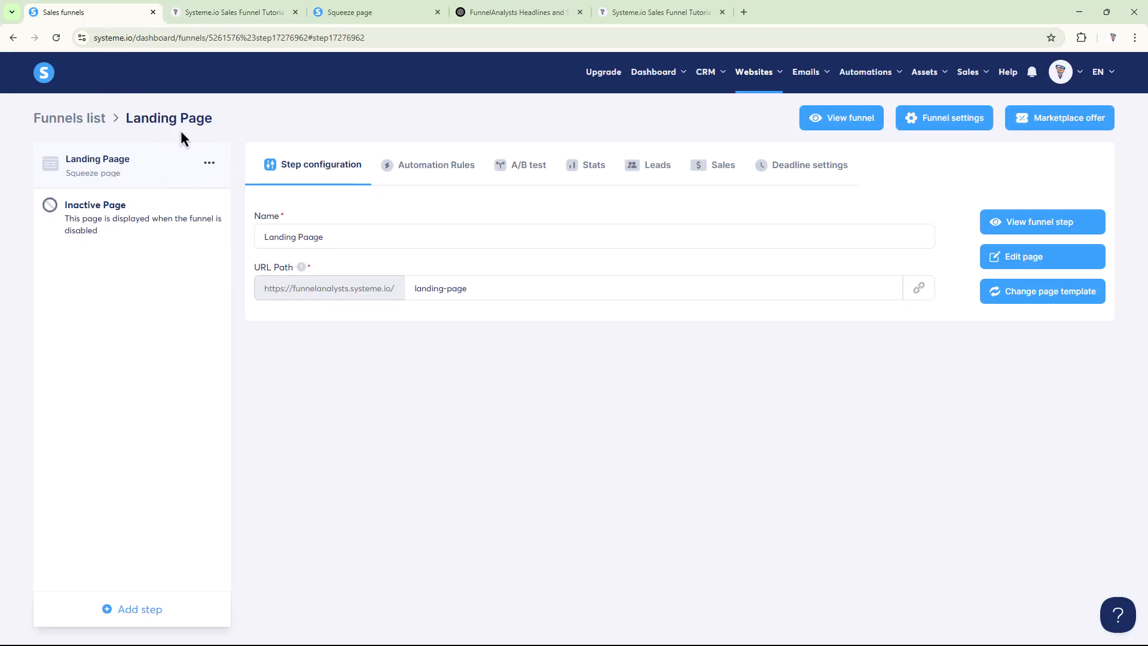
{"action": "left_click", "coordinate": [592, 170]}
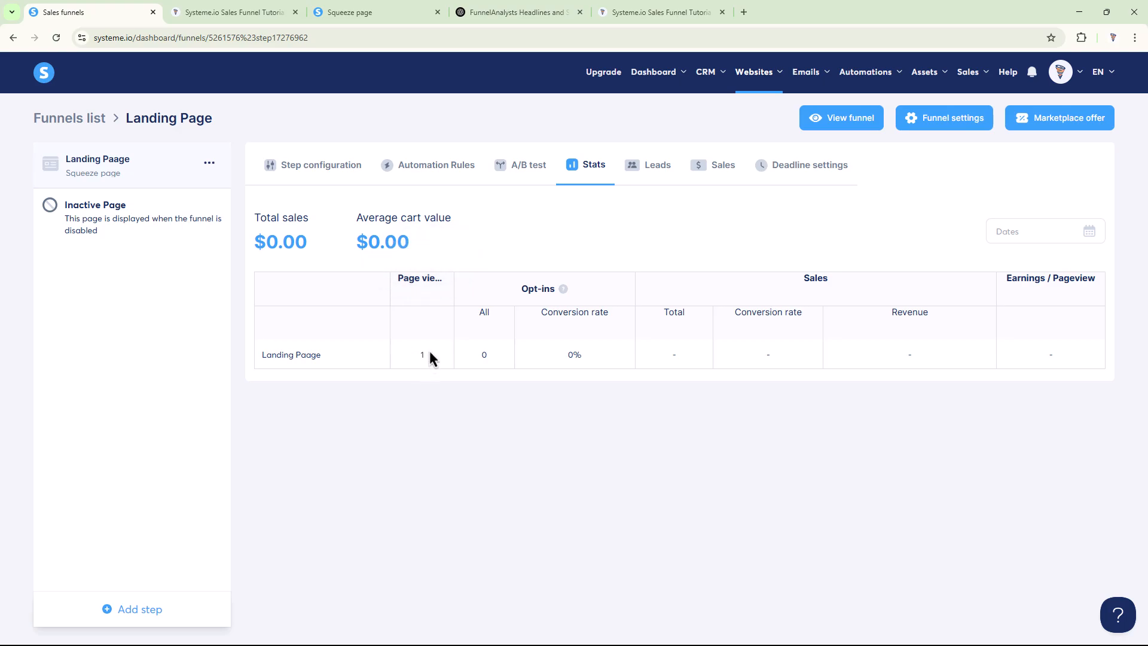
{"action": "left_click", "coordinate": [650, 166]}
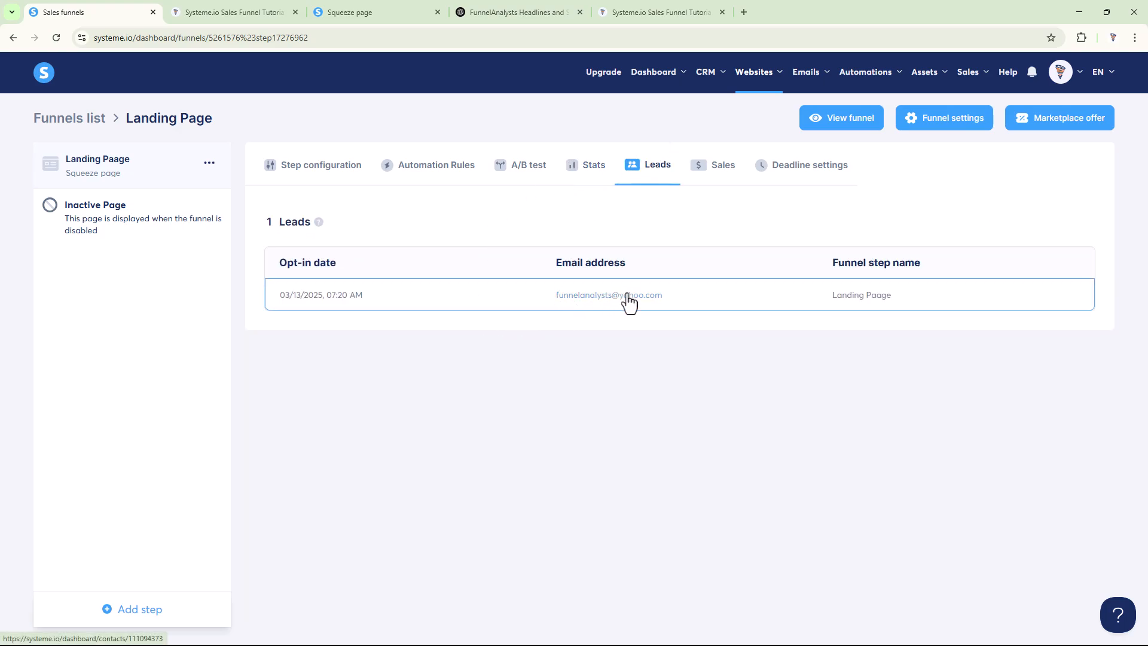
Revisit the FunnelAnalysts site and the original TikTok template demo, and open the funnel step's automation rules.
{"action": "left_click", "coordinate": [263, 11]}
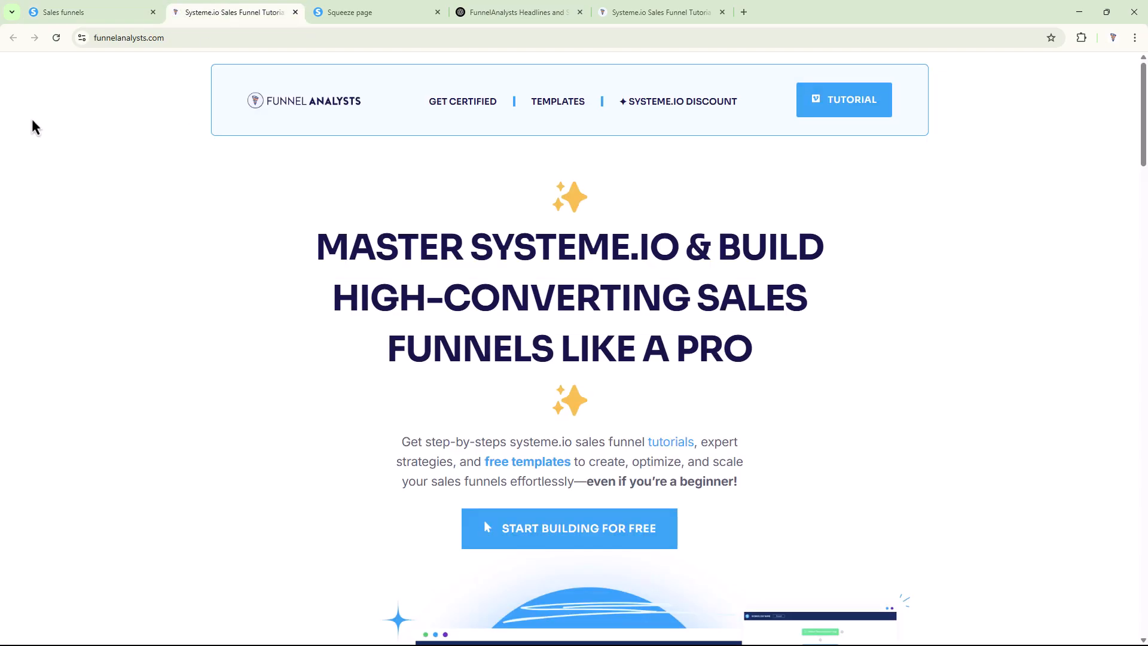
{"action": "left_click", "coordinate": [350, 12]}
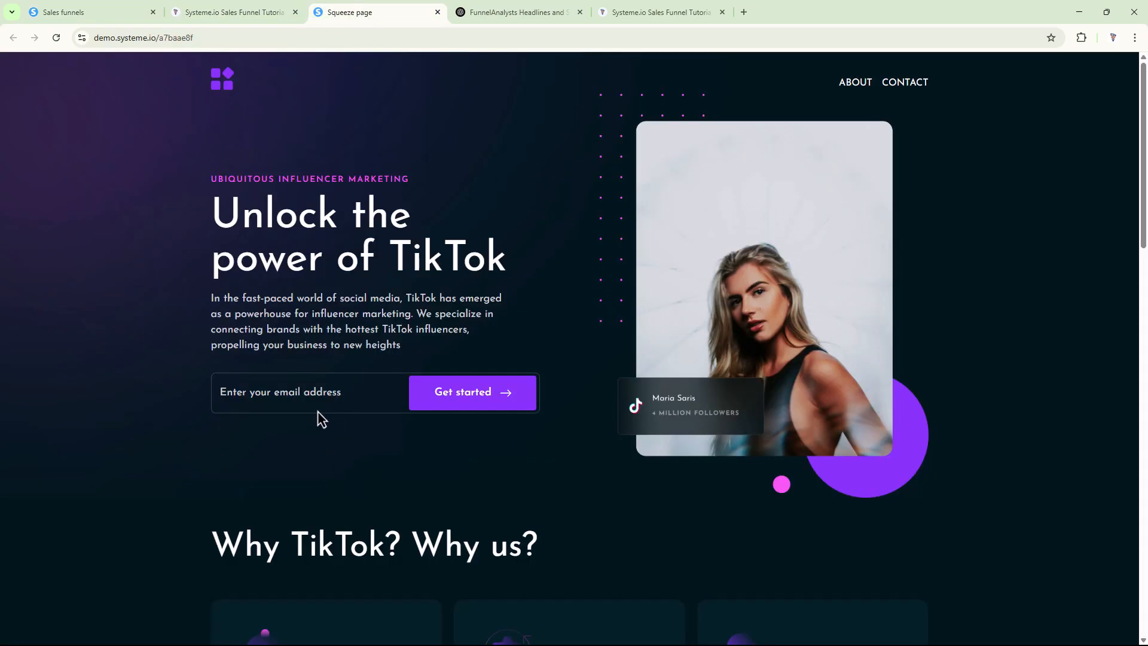
{"action": "left_click", "coordinate": [120, 12]}
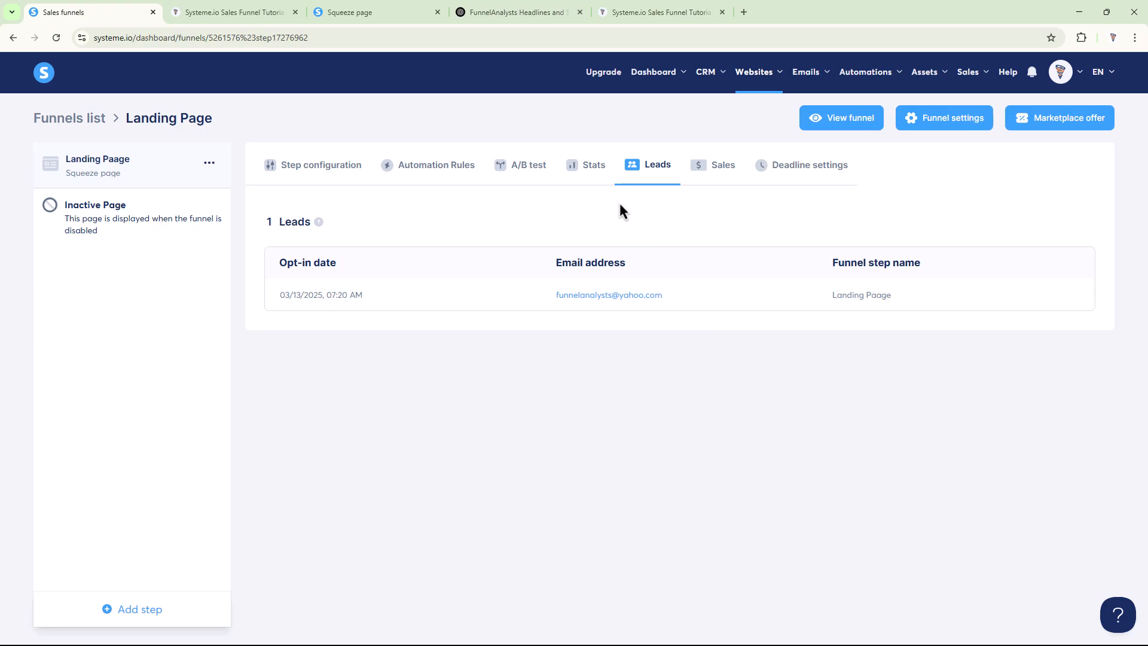
{"action": "left_click", "coordinate": [422, 173]}
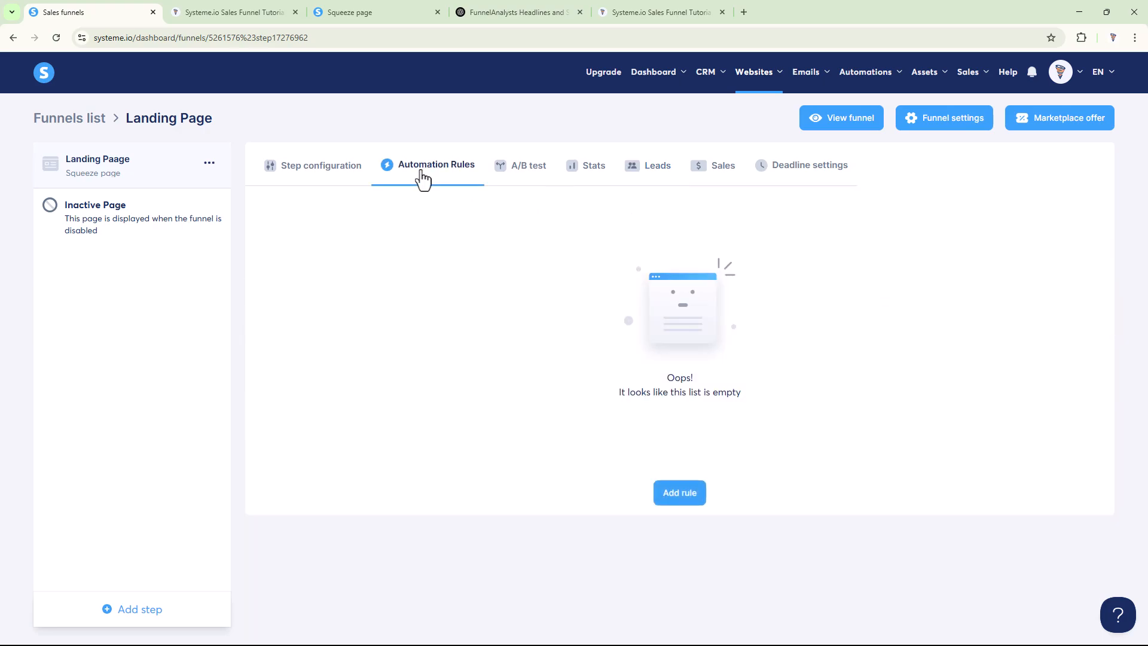